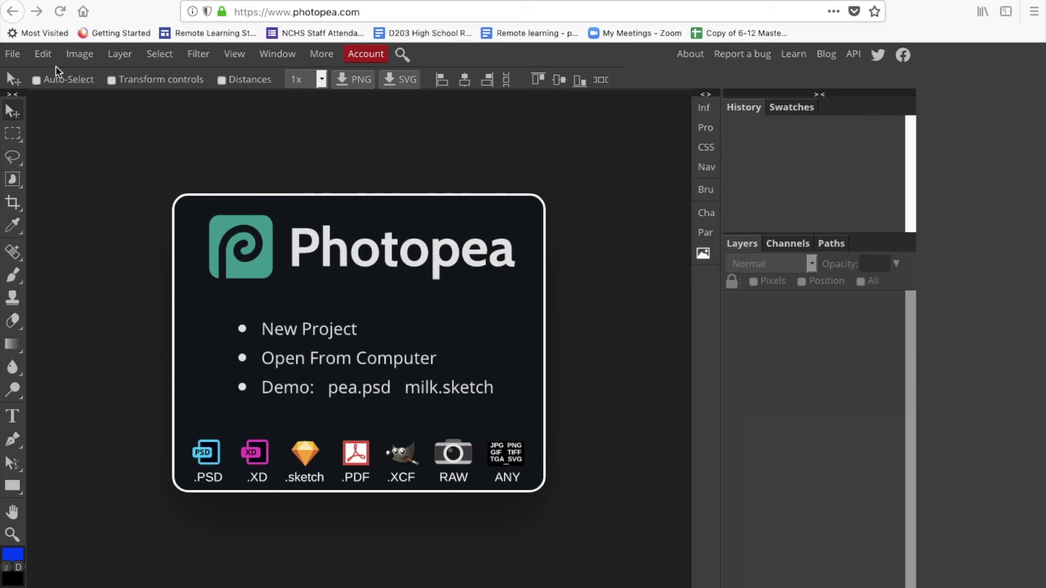
Step: Open the photo !Dad.JPG of a man in a cap before a steam locomotive
{"action": "left_click", "coordinate": [11, 58]}
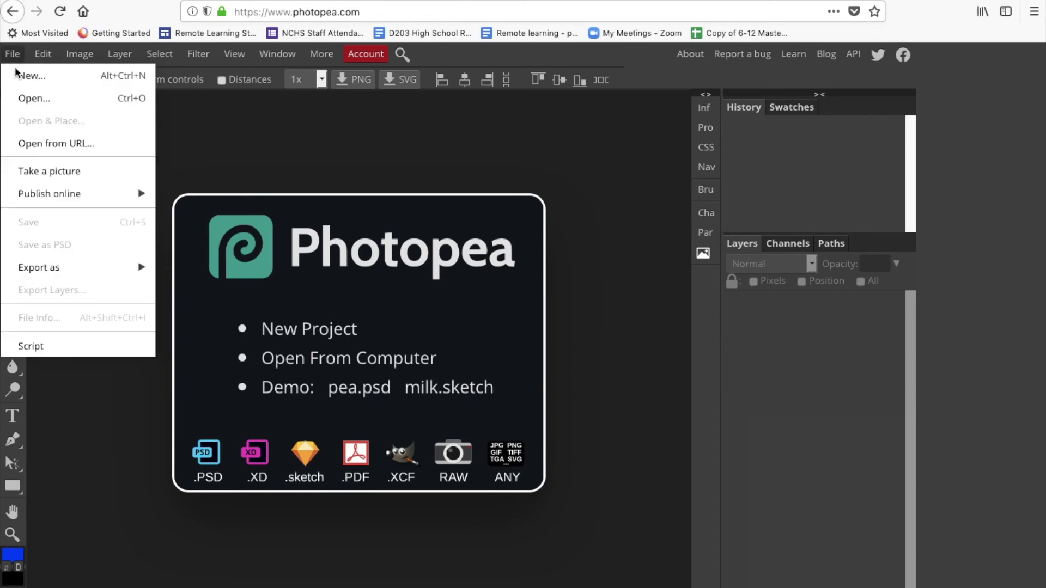
{"action": "left_click", "coordinate": [25, 99]}
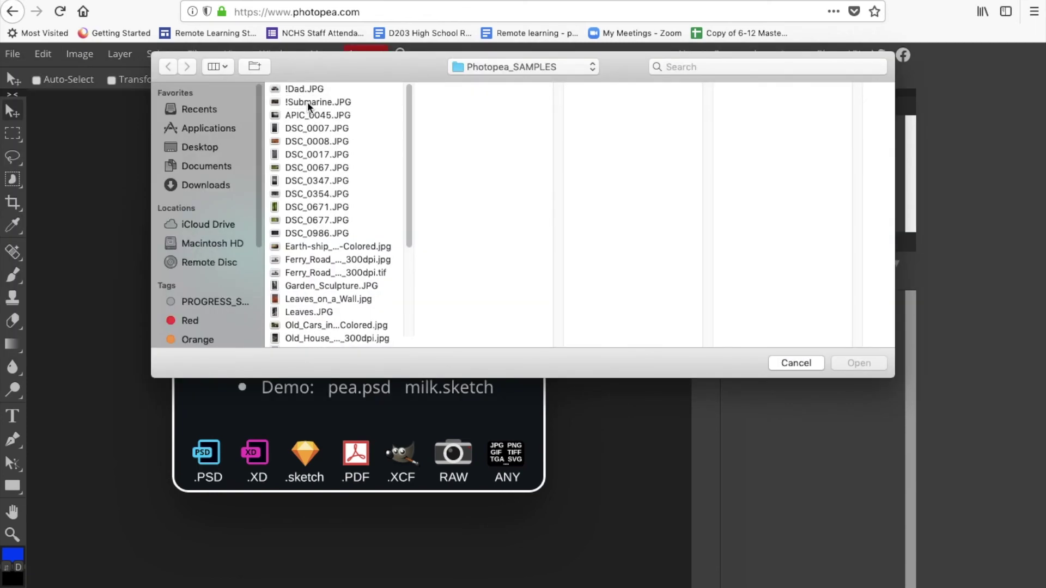
{"action": "left_click", "coordinate": [296, 88]}
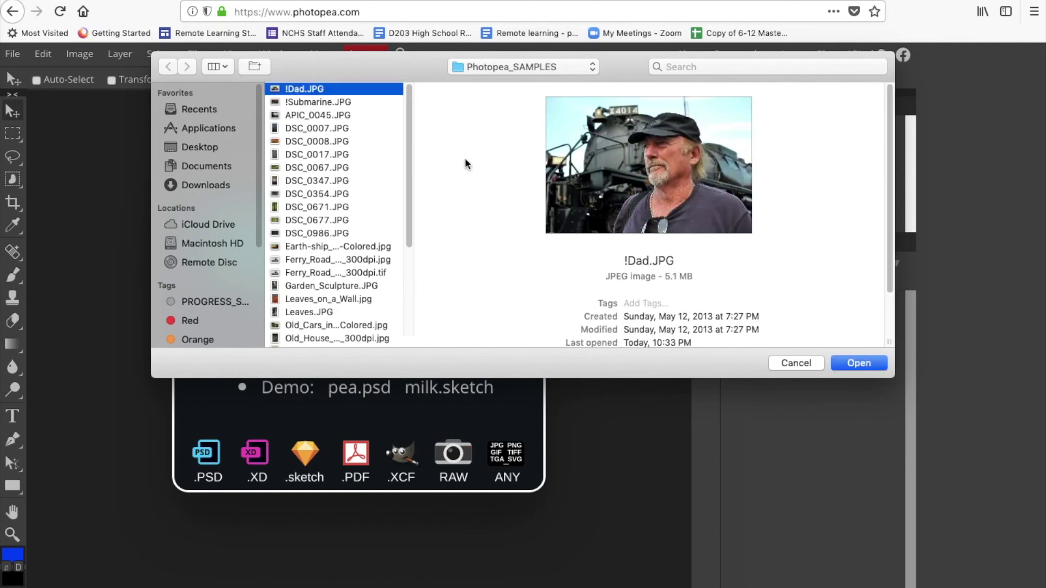
{"action": "left_click", "coordinate": [838, 363]}
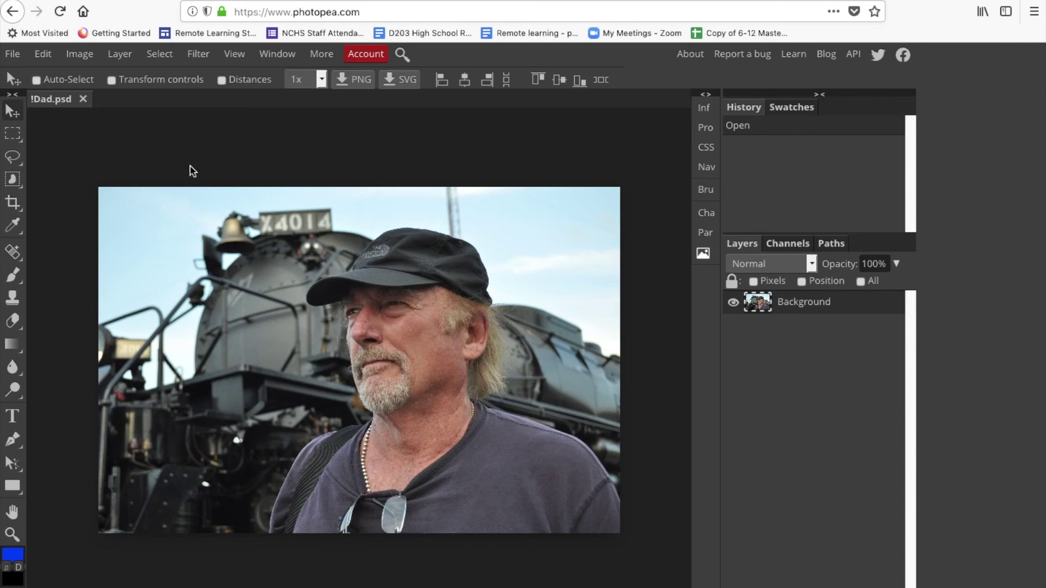
{"action": "left_click", "coordinate": [81, 56]}
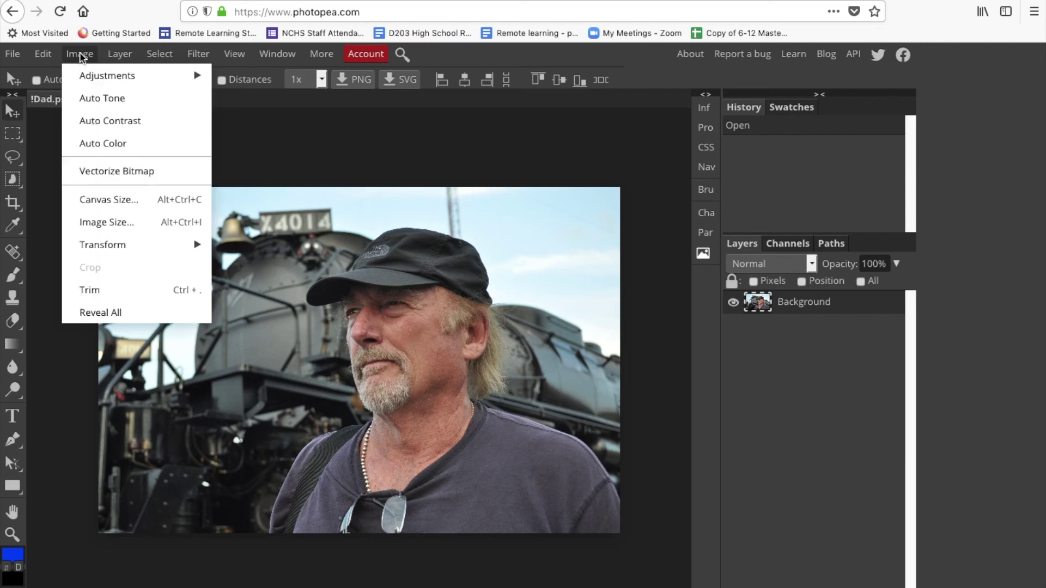
{"action": "mouse_move", "coordinate": [84, 71]}
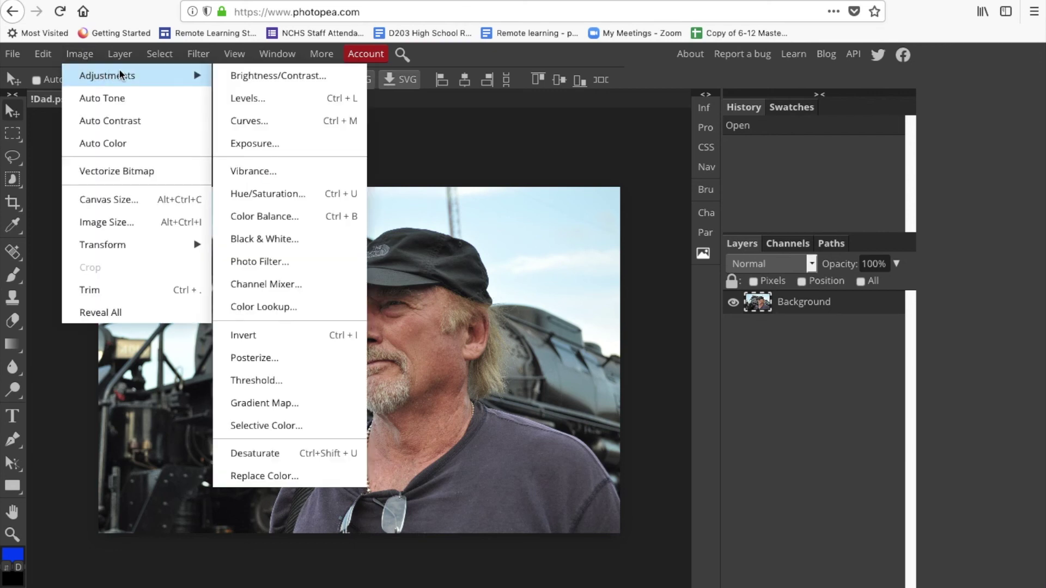
{"action": "left_click", "coordinate": [272, 261]}
{"action": "left_click_drag", "start_coordinate": [252, 165], "coordinate": [498, 48]}
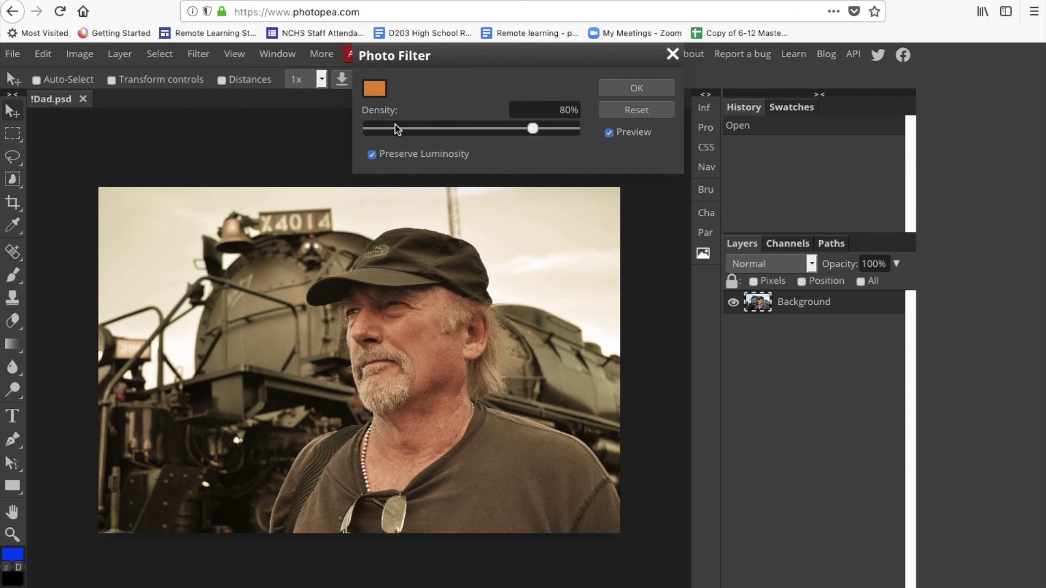
{"action": "left_click", "coordinate": [554, 128]}
{"action": "left_click", "coordinate": [399, 129]}
{"action": "left_click", "coordinate": [490, 128]}
{"action": "left_click", "coordinate": [513, 129]}
{"action": "left_click", "coordinate": [375, 90]}
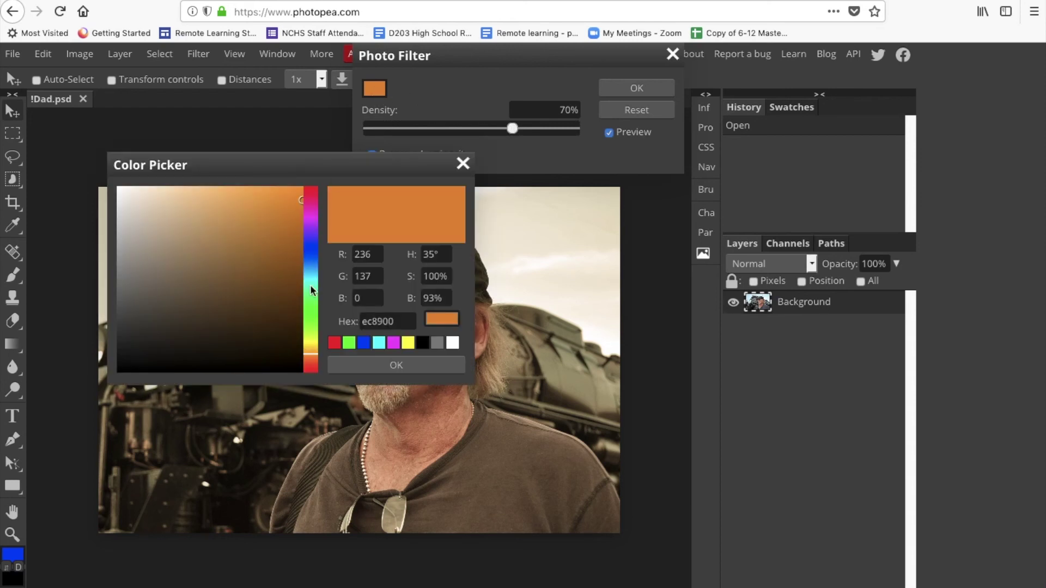
{"action": "left_click", "coordinate": [307, 310]}
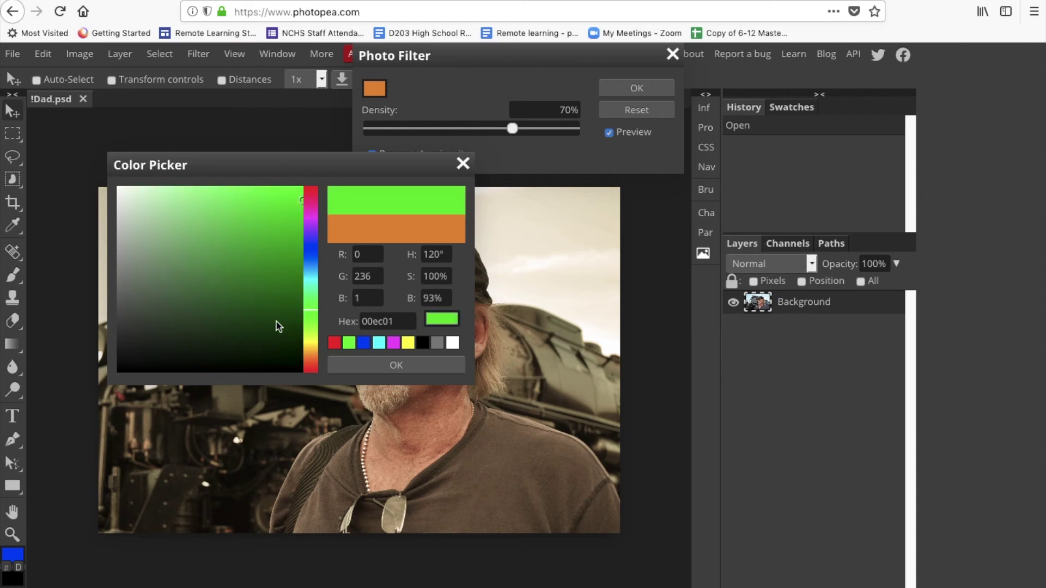
{"action": "left_click", "coordinate": [389, 366]}
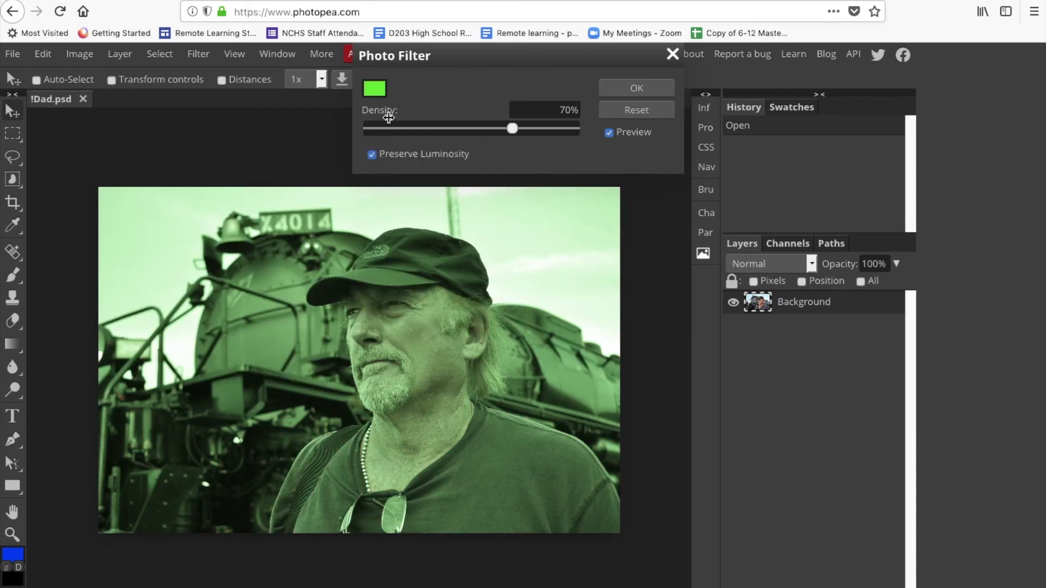
{"action": "left_click", "coordinate": [377, 94]}
{"action": "left_click_drag", "start_coordinate": [312, 255], "coordinate": [309, 265]}
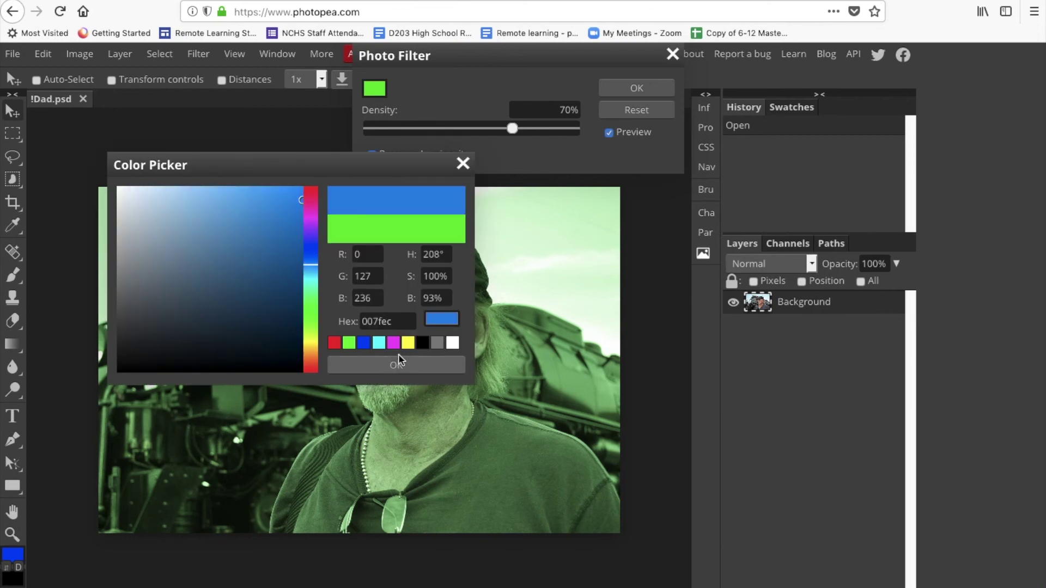
{"action": "left_click", "coordinate": [313, 269]}
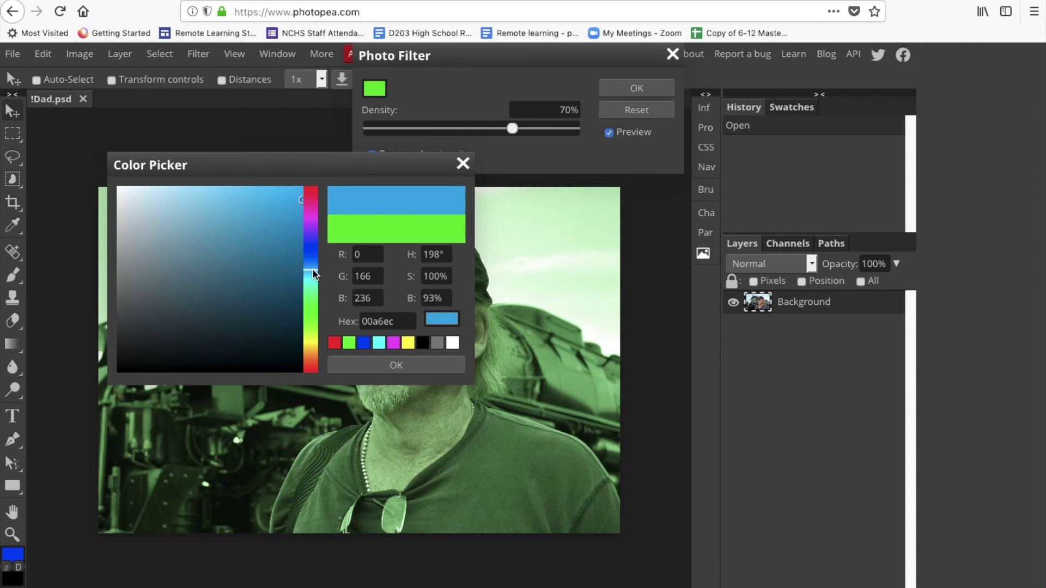
{"action": "left_click", "coordinate": [398, 366]}
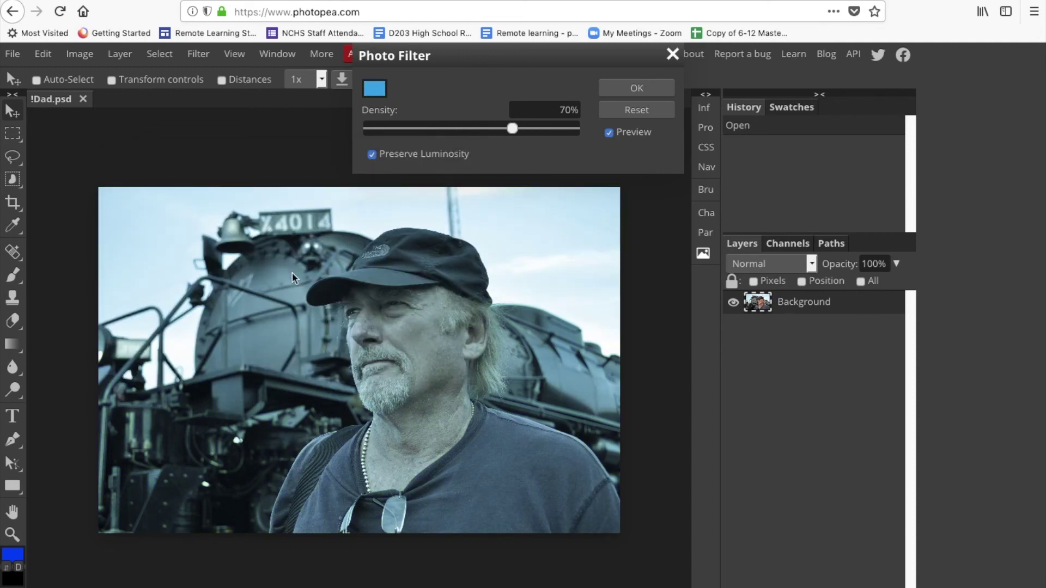
{"action": "left_click_drag", "start_coordinate": [553, 131], "coordinate": [400, 127]}
{"action": "left_click", "coordinate": [669, 54]}
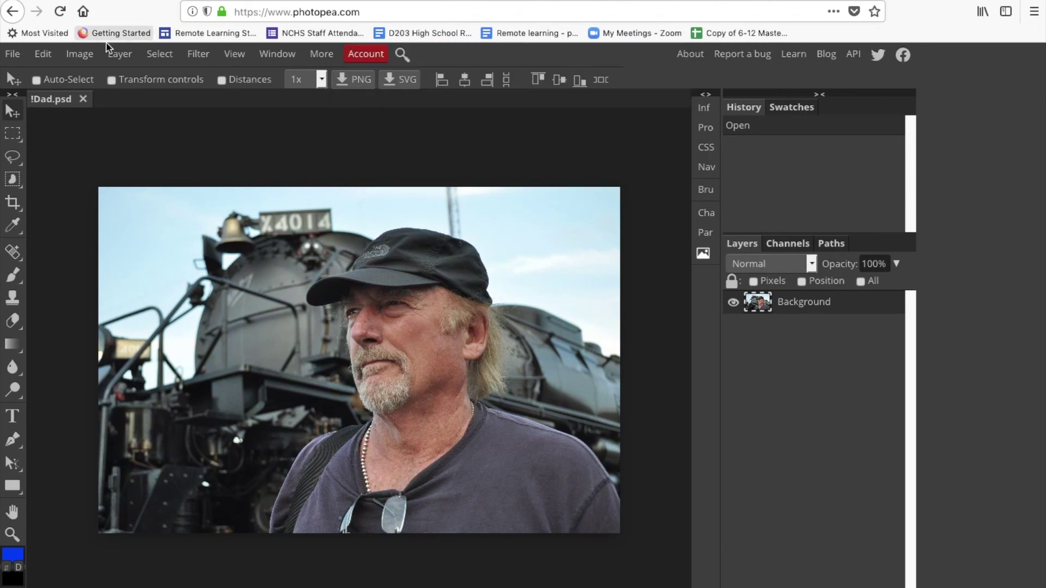
Step: Look at Image > Adjustments and close it without applying anything
{"action": "left_click", "coordinate": [78, 54]}
{"action": "mouse_move", "coordinate": [81, 75]}
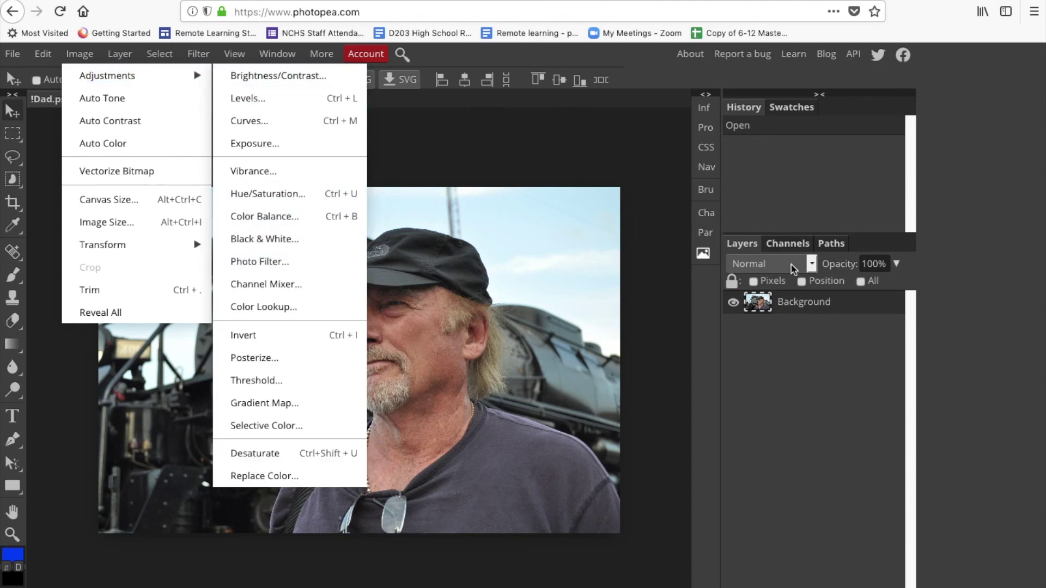
{"action": "left_click", "coordinate": [821, 304]}
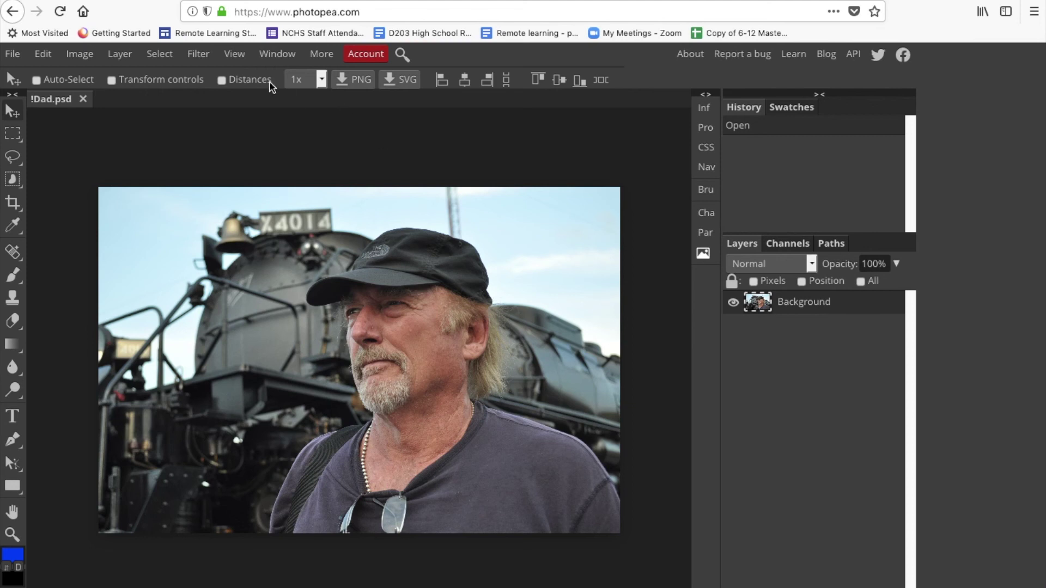
Step: Add a new empty Layer 1 above the Background layer
{"action": "left_click", "coordinate": [121, 54]}
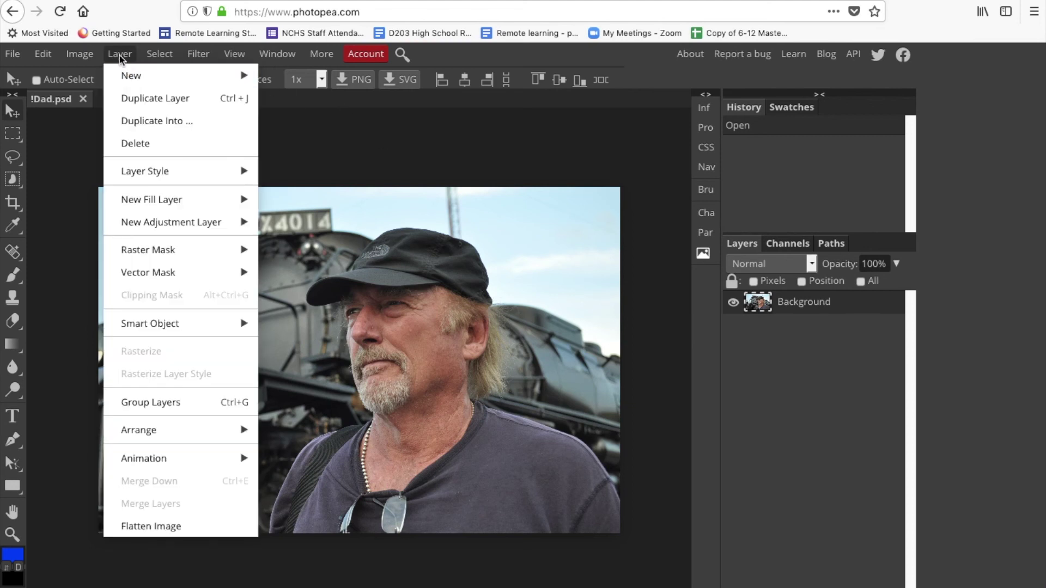
{"action": "mouse_move", "coordinate": [125, 75]}
{"action": "left_click", "coordinate": [285, 74]}
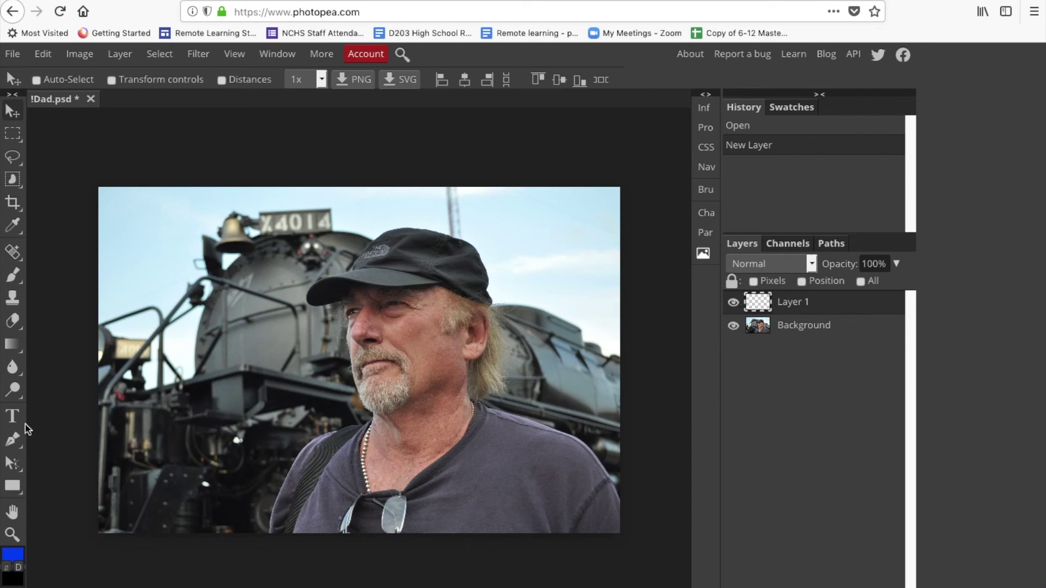
{"action": "left_click", "coordinate": [18, 556]}
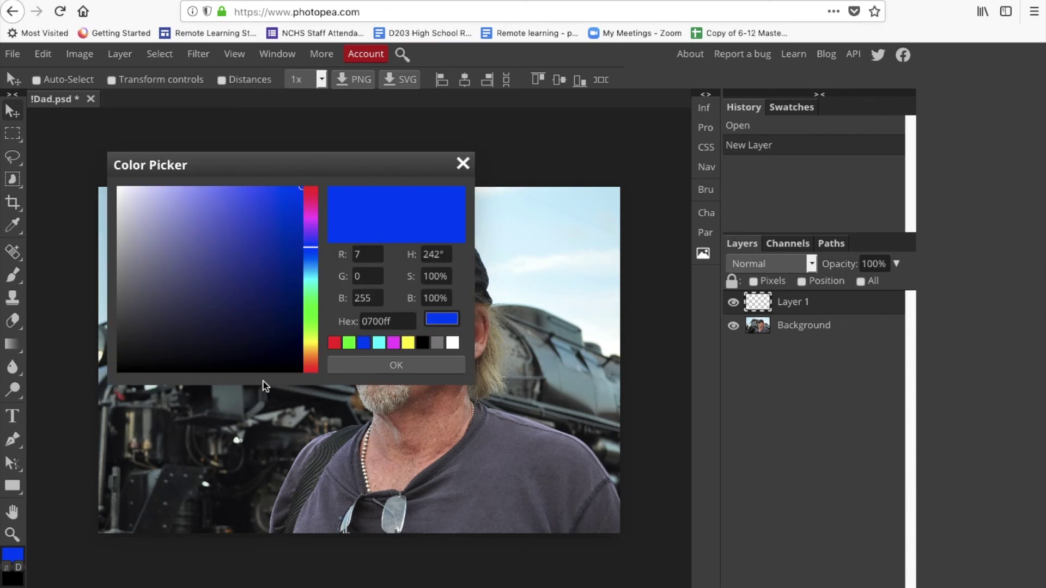
Step: Fill Layer 1 with solid orange (ff6d00) using the Paint Bucket Tool
{"action": "left_click", "coordinate": [312, 363]}
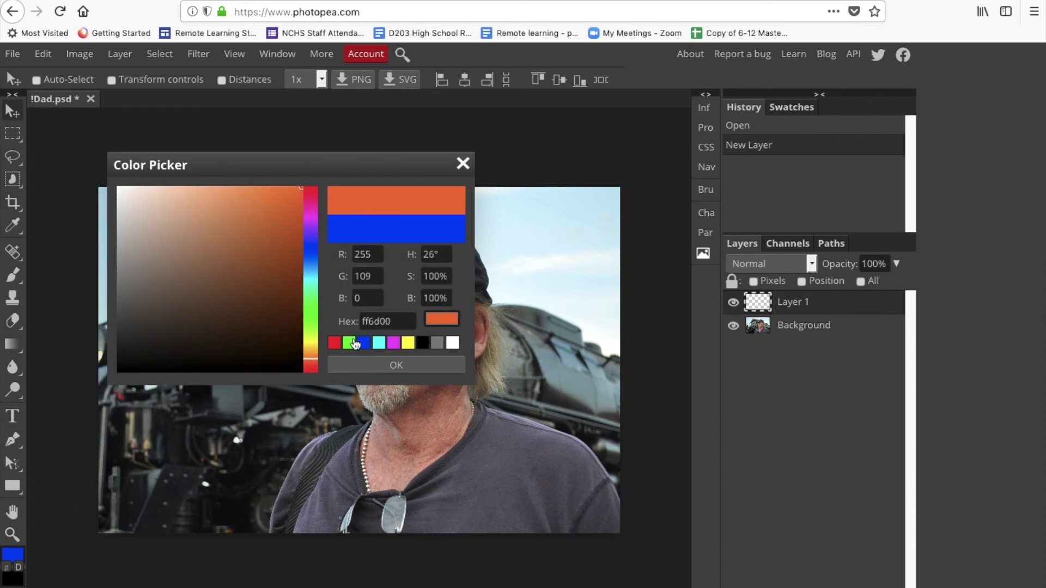
{"action": "left_click", "coordinate": [367, 364]}
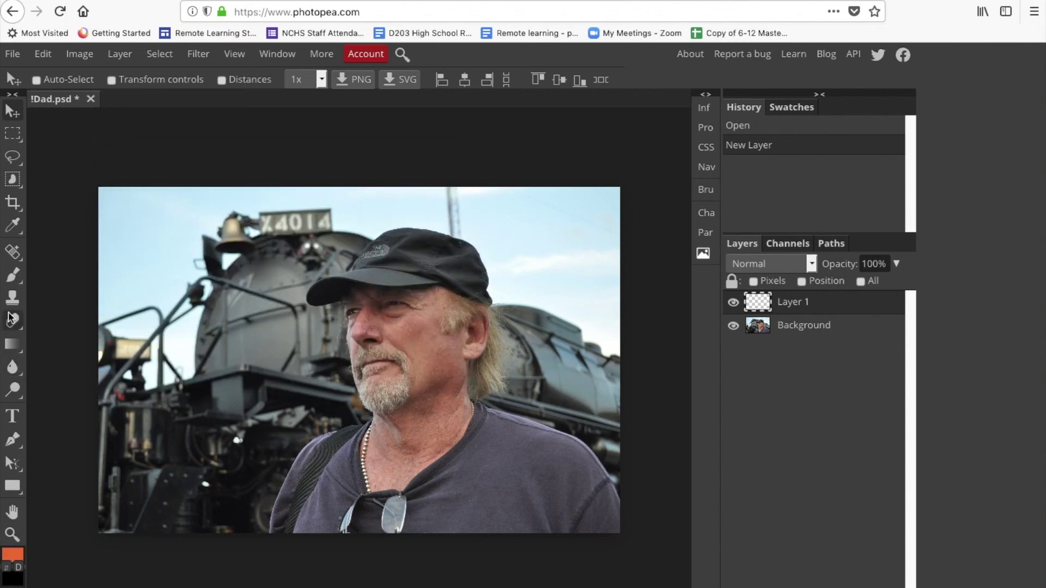
{"action": "right_click", "coordinate": [9, 346]}
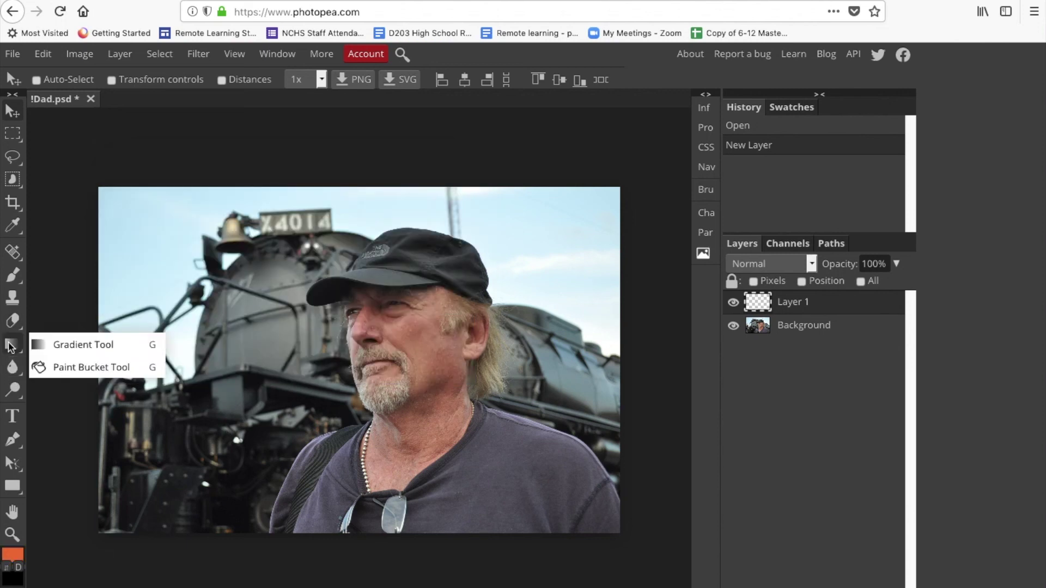
{"action": "left_click", "coordinate": [9, 346]}
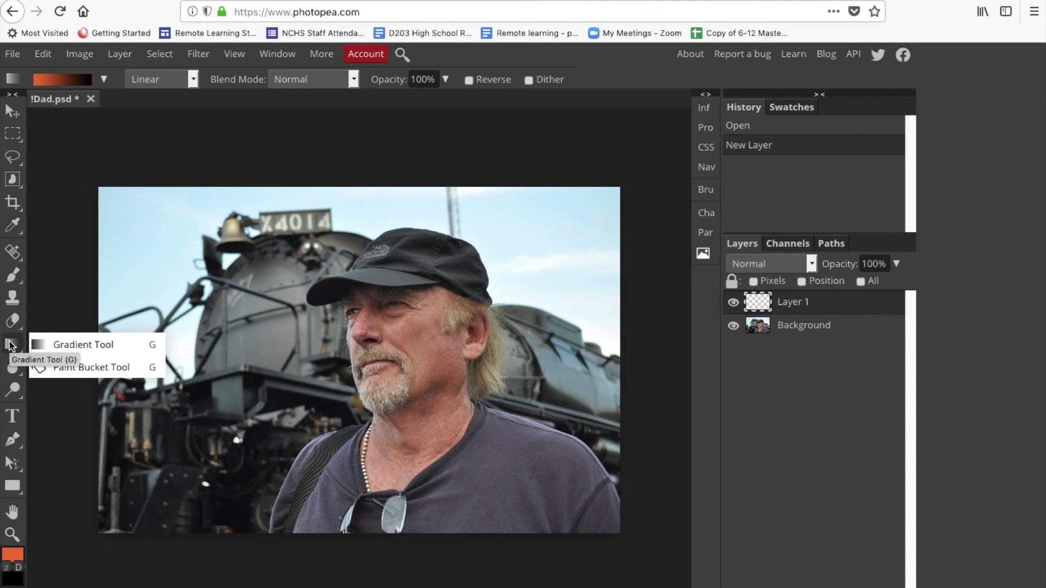
{"action": "left_click", "coordinate": [73, 368]}
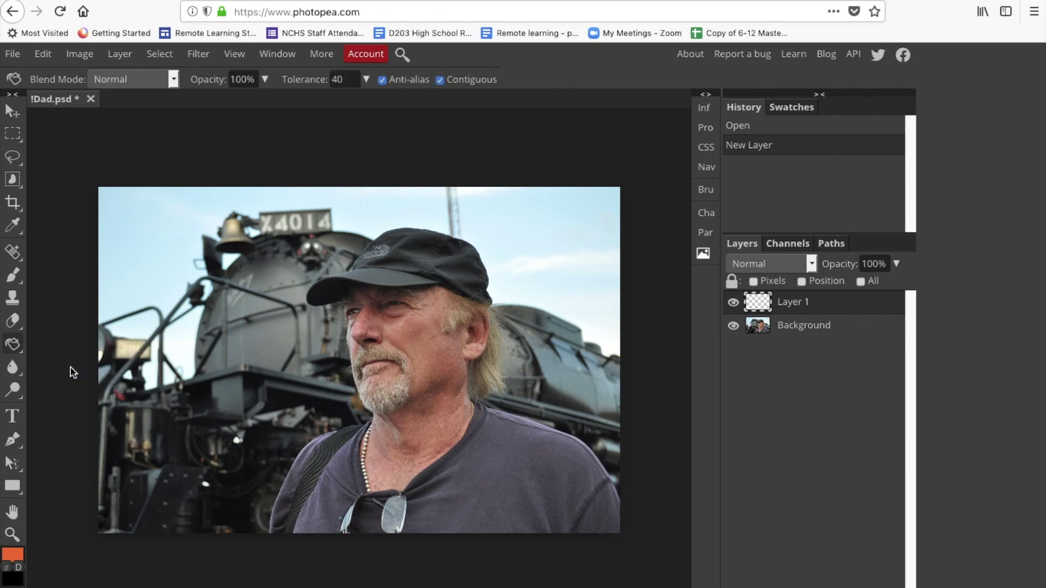
{"action": "left_click", "coordinate": [296, 364]}
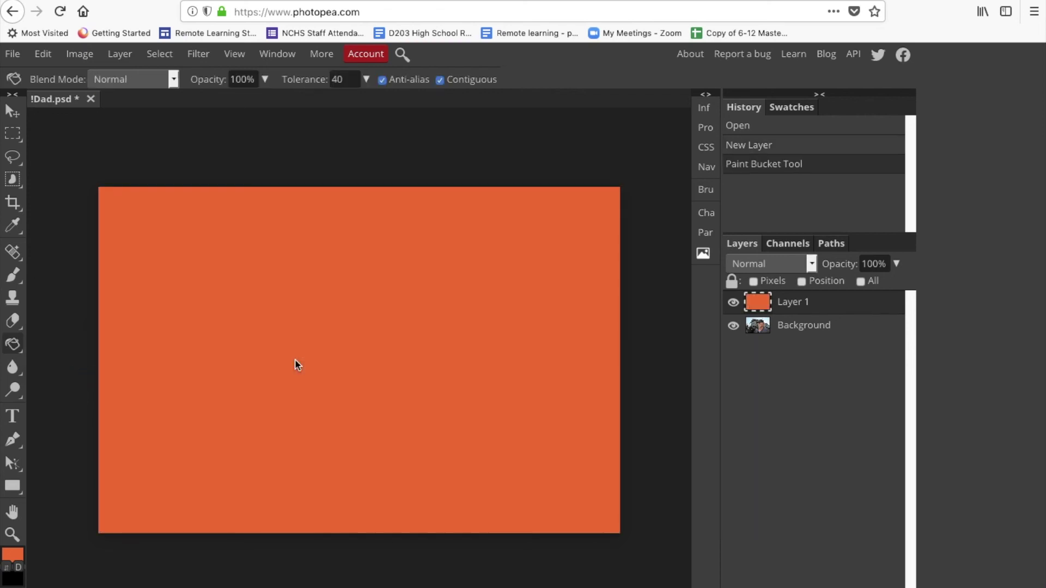
{"action": "left_click", "coordinate": [809, 264]}
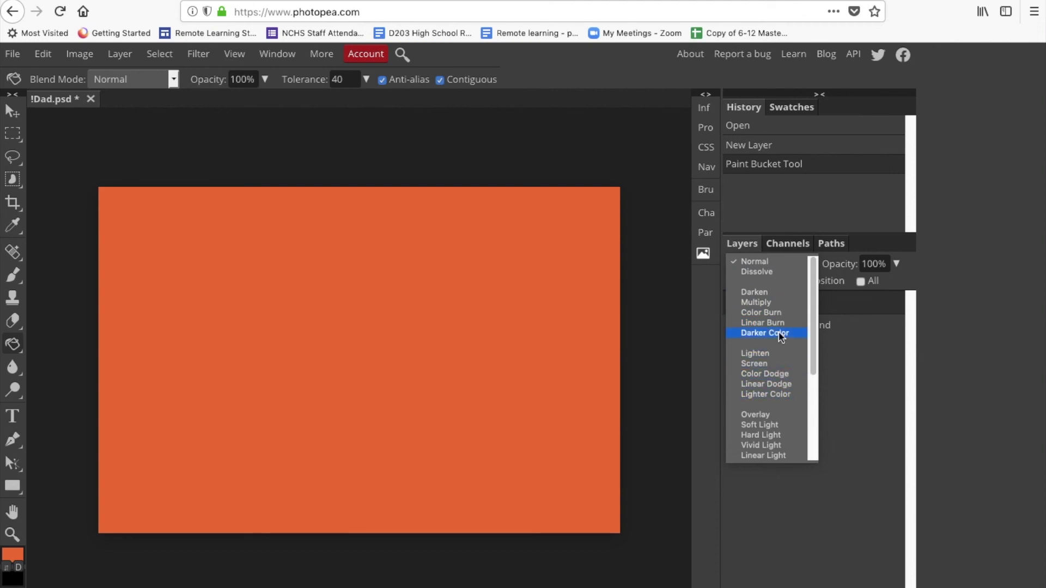
Step: Set the orange layer's blend mode to Multiply after briefly trying Darken
{"action": "left_click", "coordinate": [769, 294]}
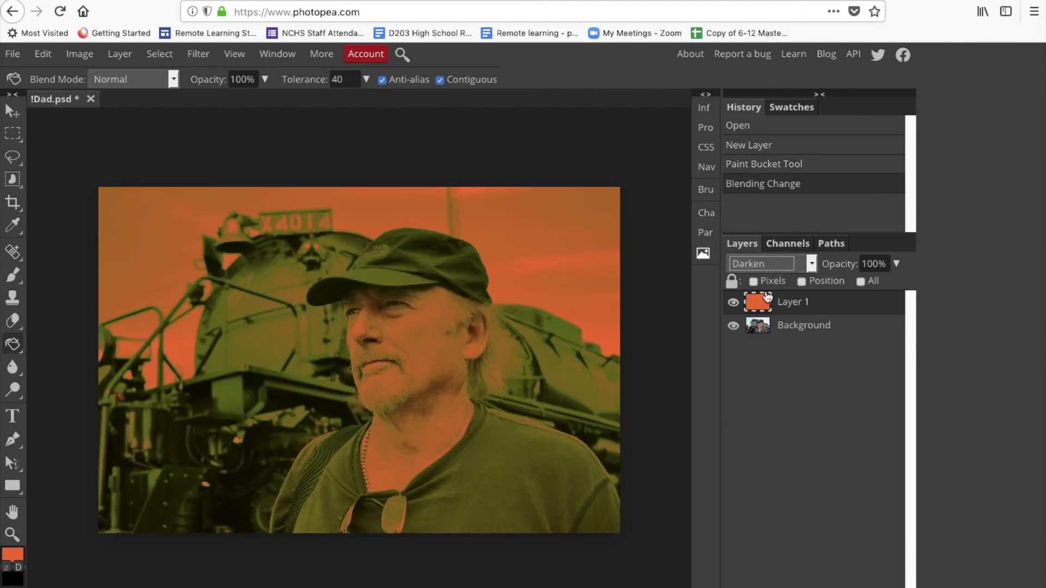
{"action": "left_click", "coordinate": [763, 264]}
{"action": "left_click", "coordinate": [763, 274]}
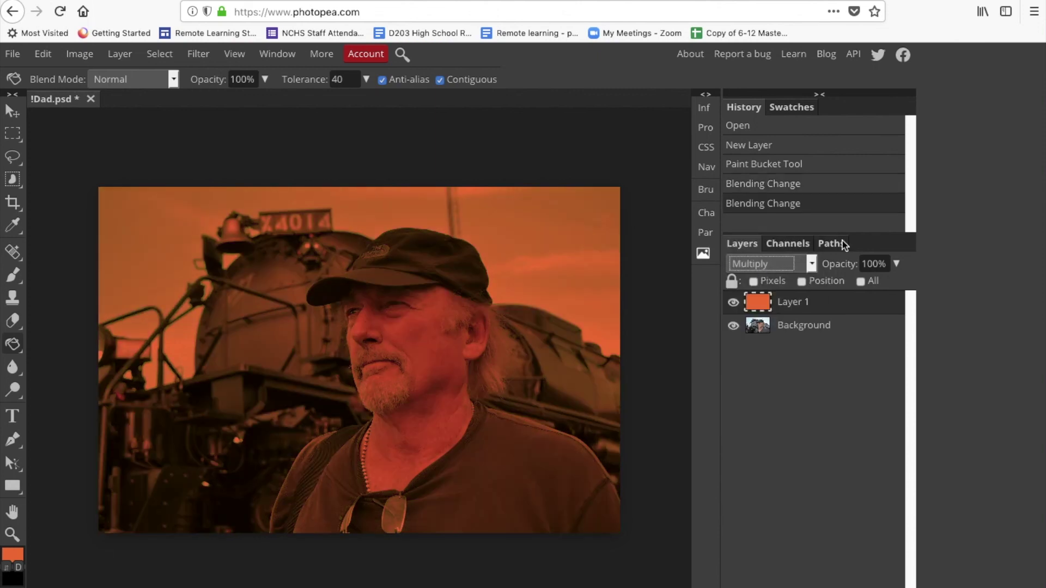
Step: Set the orange layer's opacity to 90% after trying around 50%
{"action": "left_click", "coordinate": [897, 264]}
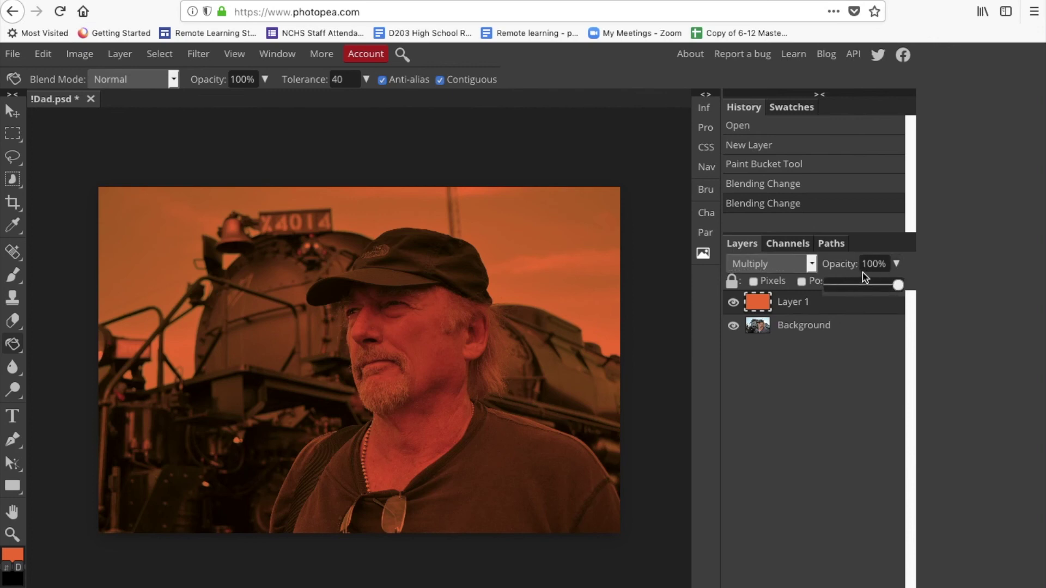
{"action": "left_click_drag", "start_coordinate": [898, 285], "coordinate": [863, 282]}
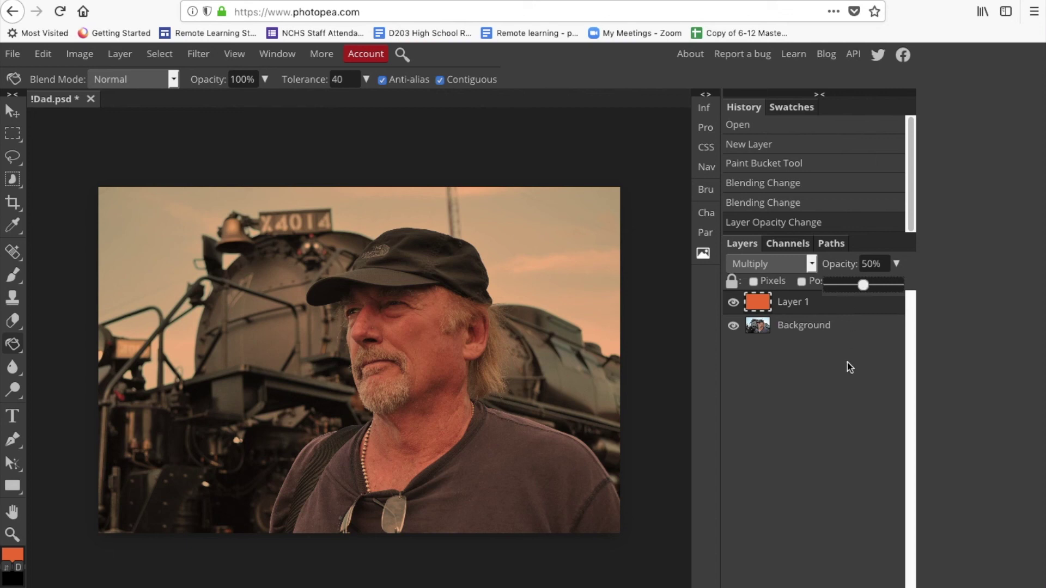
{"action": "left_click_drag", "start_coordinate": [863, 285], "coordinate": [891, 284]}
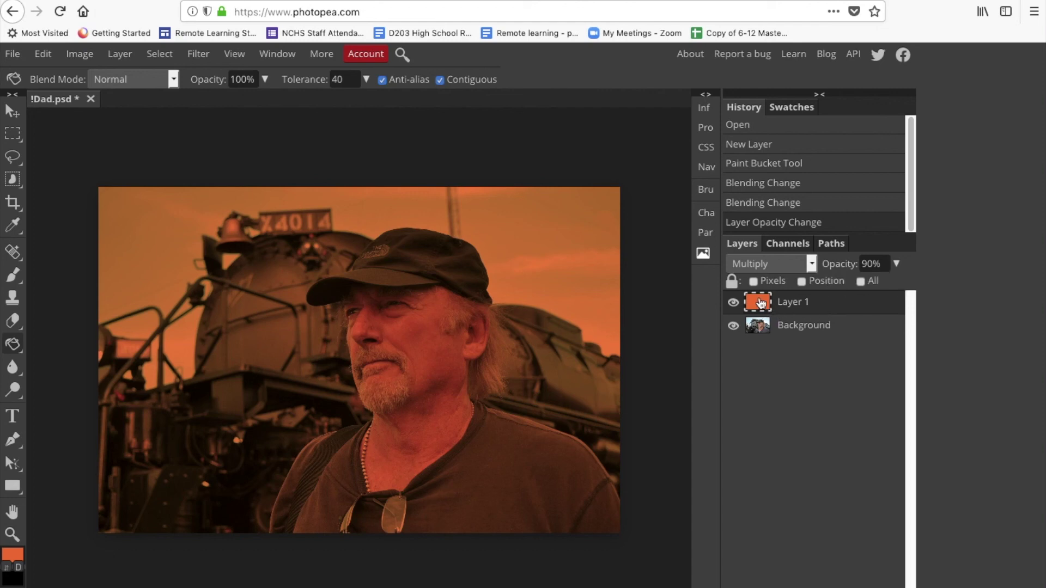
{"action": "left_click", "coordinate": [16, 321]}
Step: With a 960 px, 0% hardness eraser, clear the orange from the man's face and shirt
{"action": "left_click", "coordinate": [54, 325]}
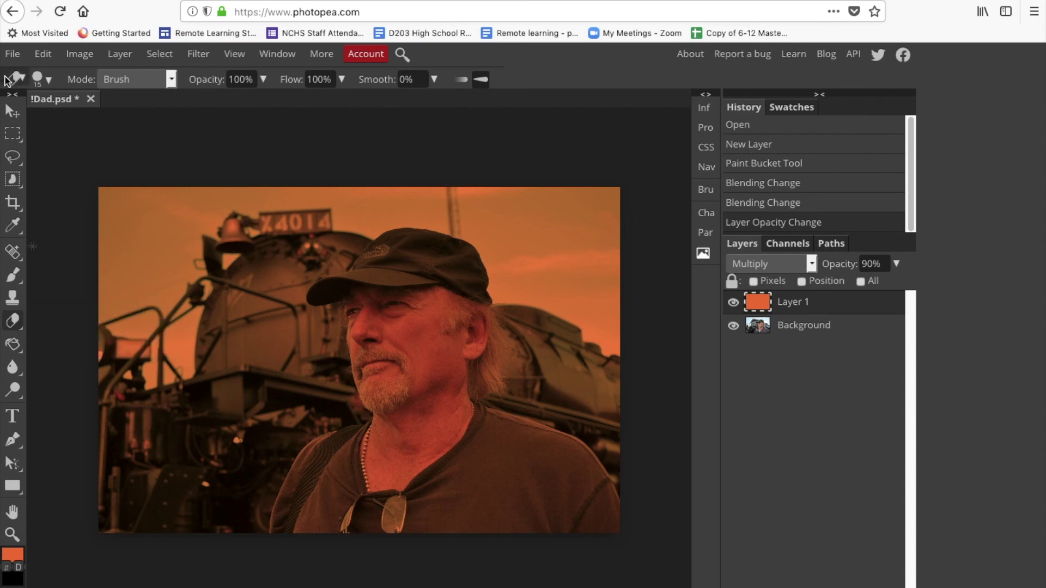
{"action": "left_click", "coordinate": [43, 76]}
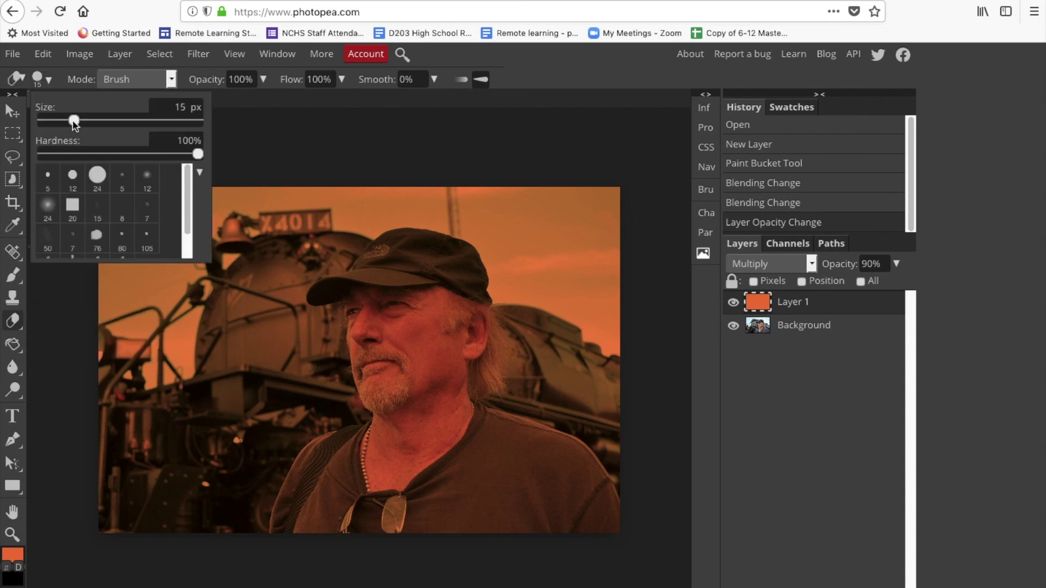
{"action": "left_click_drag", "start_coordinate": [73, 121], "coordinate": [197, 123]}
{"action": "left_click_drag", "start_coordinate": [190, 123], "coordinate": [192, 121]}
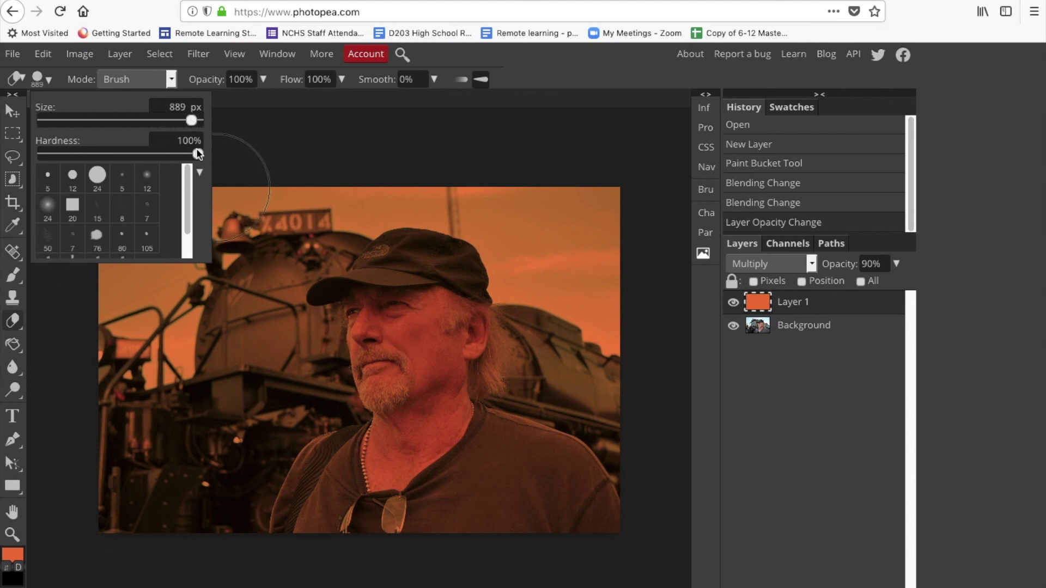
{"action": "left_click_drag", "start_coordinate": [198, 157], "coordinate": [39, 155]}
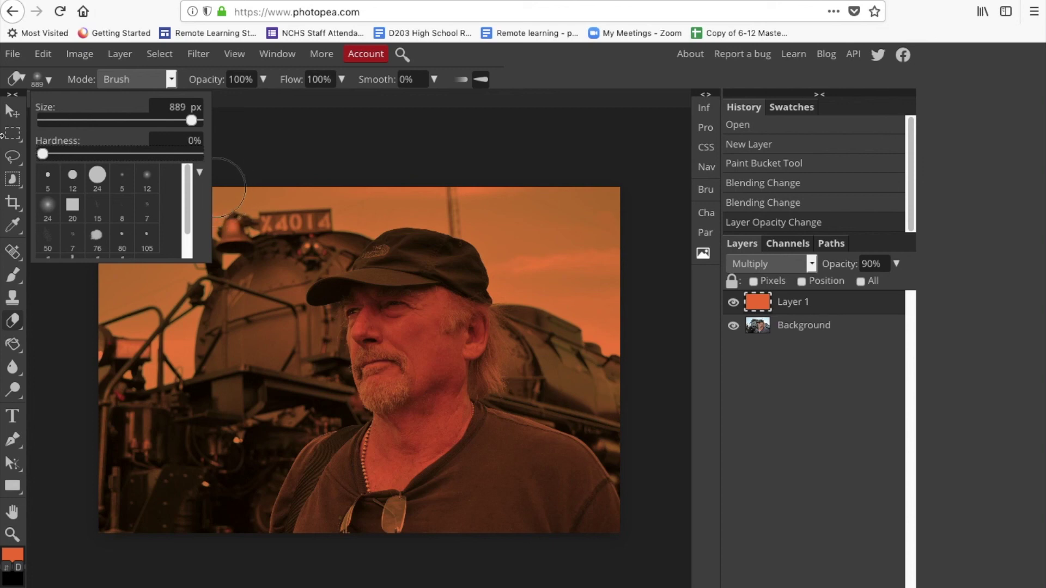
{"action": "left_click_drag", "start_coordinate": [191, 120], "coordinate": [193, 121]}
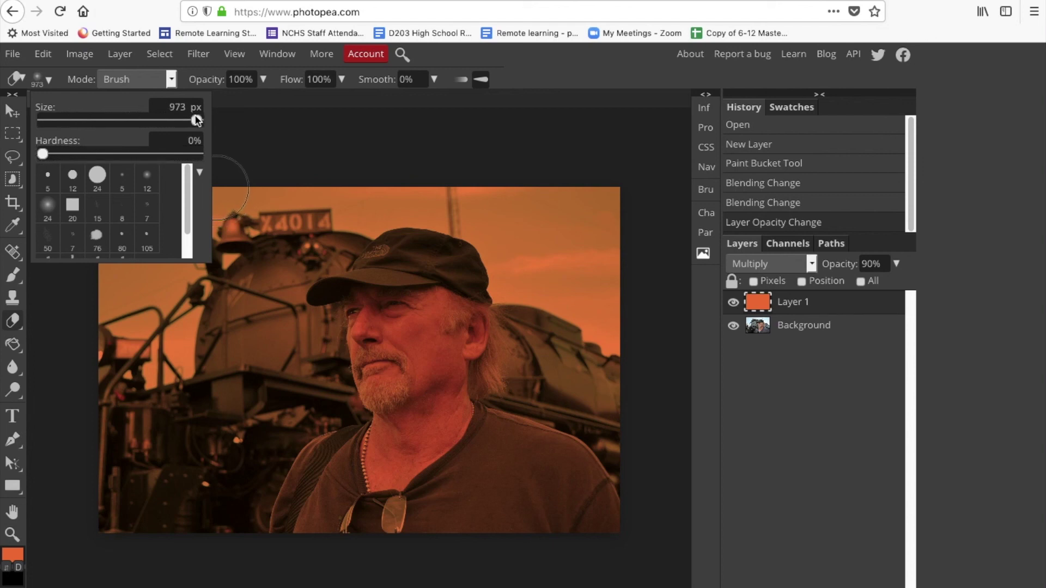
{"action": "left_click_drag", "start_coordinate": [196, 119], "coordinate": [195, 120]}
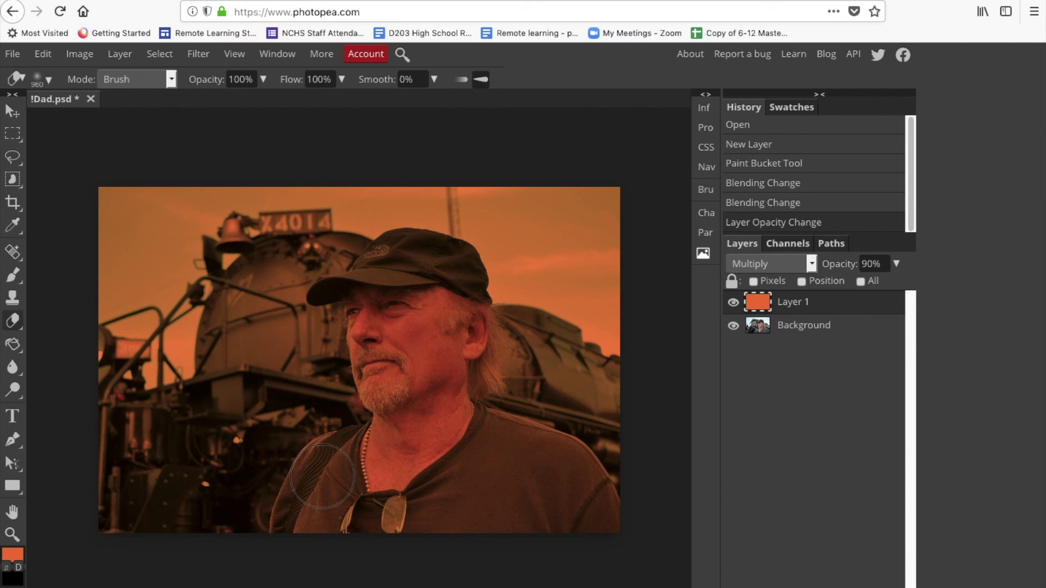
{"action": "mouse_move", "coordinate": [431, 275]}
{"action": "left_mouse_down"}
{"action": "mouse_move", "coordinate": [469, 289]}
{"action": "mouse_move", "coordinate": [370, 305]}
{"action": "mouse_move", "coordinate": [414, 376]}
{"action": "mouse_move", "coordinate": [454, 338]}
{"action": "mouse_move", "coordinate": [354, 289]}
{"action": "mouse_move", "coordinate": [376, 373]}
{"action": "mouse_move", "coordinate": [362, 393]}
{"action": "left_mouse_up"}
{"action": "mouse_move", "coordinate": [435, 449]}
{"action": "left_mouse_down"}
{"action": "mouse_move", "coordinate": [532, 478]}
{"action": "mouse_move", "coordinate": [446, 412]}
{"action": "mouse_move", "coordinate": [360, 435]}
{"action": "mouse_move", "coordinate": [297, 425]}
{"action": "mouse_move", "coordinate": [283, 376]}
{"action": "mouse_move", "coordinate": [334, 256]}
{"action": "mouse_move", "coordinate": [381, 212]}
{"action": "mouse_move", "coordinate": [507, 261]}
{"action": "mouse_move", "coordinate": [450, 428]}
{"action": "mouse_move", "coordinate": [431, 469]}
{"action": "mouse_move", "coordinate": [278, 435]}
{"action": "mouse_move", "coordinate": [252, 373]}
{"action": "mouse_move", "coordinate": [270, 307]}
{"action": "mouse_move", "coordinate": [256, 284]}
{"action": "mouse_move", "coordinate": [332, 292]}
{"action": "mouse_move", "coordinate": [480, 272]}
{"action": "mouse_move", "coordinate": [496, 453]}
{"action": "mouse_move", "coordinate": [567, 392]}
{"action": "mouse_move", "coordinate": [354, 485]}
{"action": "mouse_move", "coordinate": [305, 491]}
{"action": "mouse_move", "coordinate": [262, 474]}
{"action": "mouse_move", "coordinate": [218, 392]}
{"action": "mouse_move", "coordinate": [233, 271]}
{"action": "mouse_move", "coordinate": [213, 256]}
{"action": "mouse_move", "coordinate": [267, 239]}
{"action": "mouse_move", "coordinate": [299, 212]}
{"action": "left_mouse_up"}
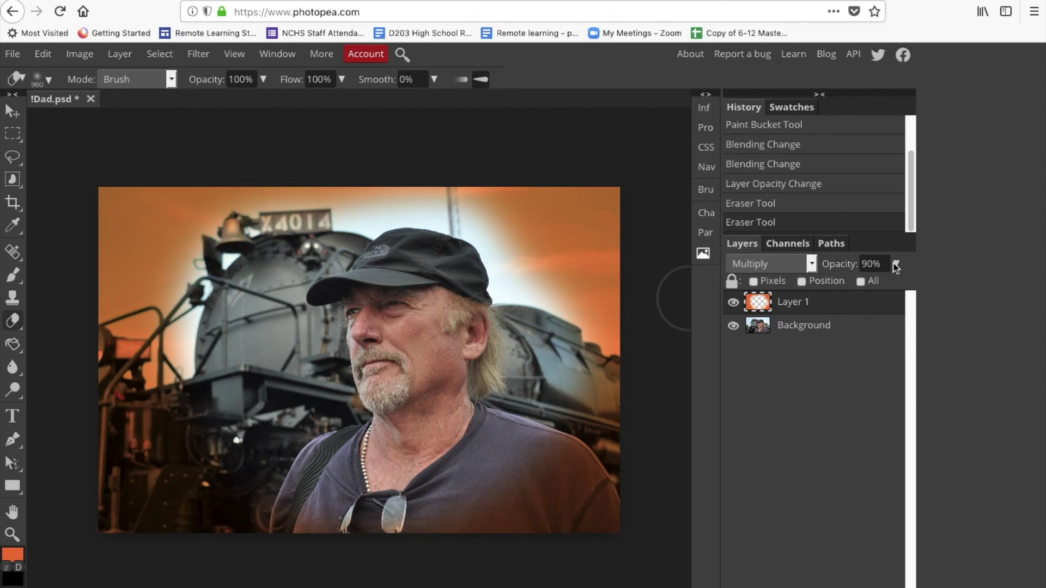
Step: Lower Layer 1 to 34% opacity and toggle its visibility to compare
{"action": "left_click_drag", "start_coordinate": [896, 265], "coordinate": [854, 292]}
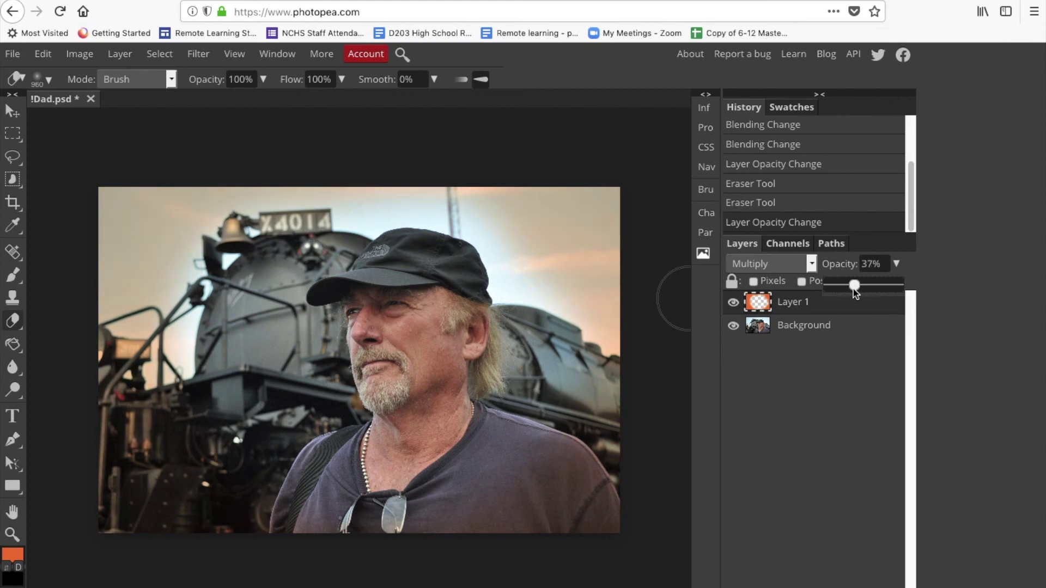
{"action": "left_click", "coordinate": [734, 303]}
{"action": "left_click", "coordinate": [734, 304]}
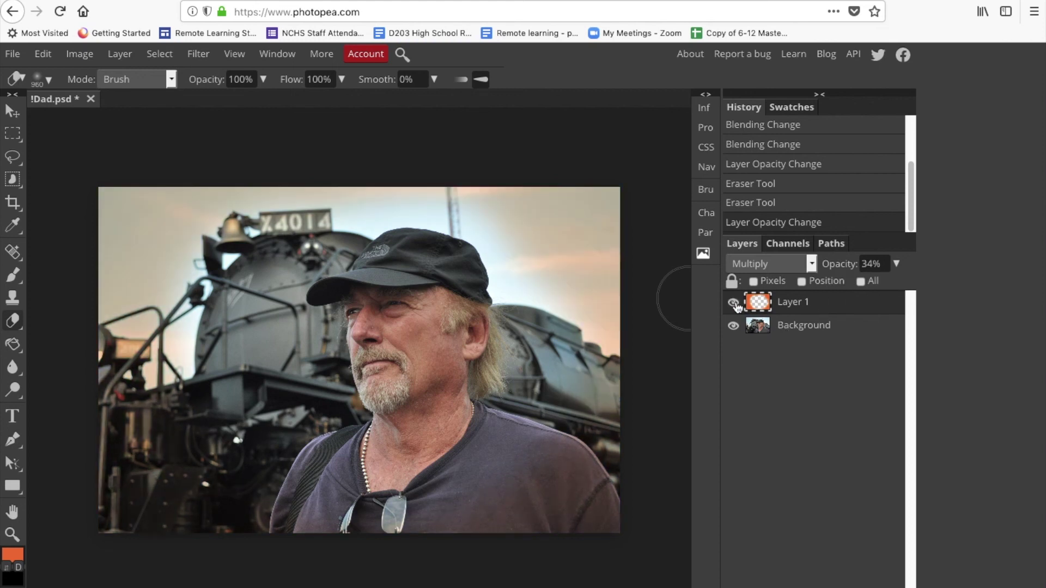
{"action": "left_click", "coordinate": [734, 304]}
{"action": "left_click", "coordinate": [734, 304]}
{"action": "left_click", "coordinate": [733, 304]}
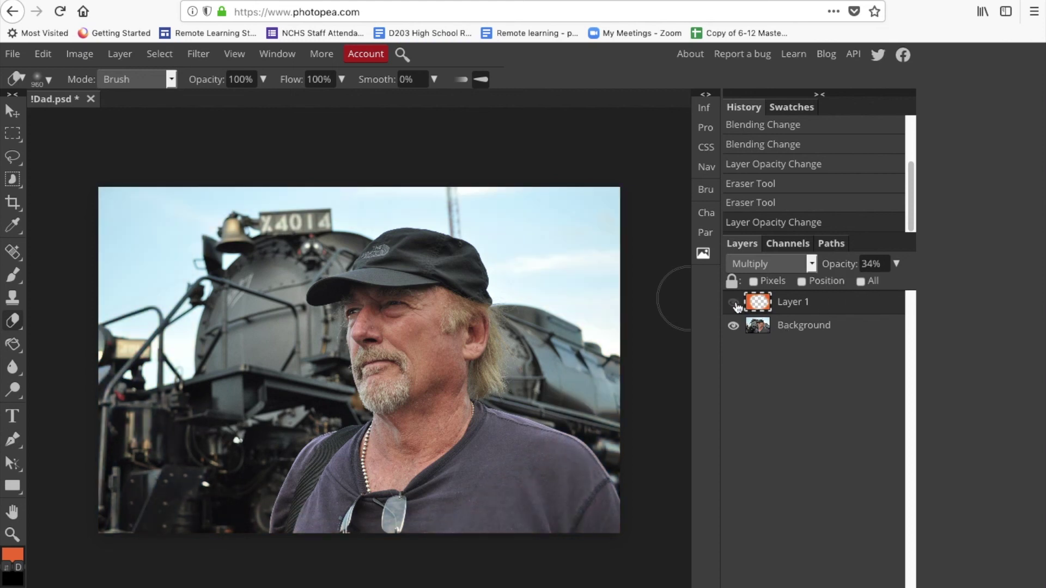
{"action": "left_click", "coordinate": [734, 304]}
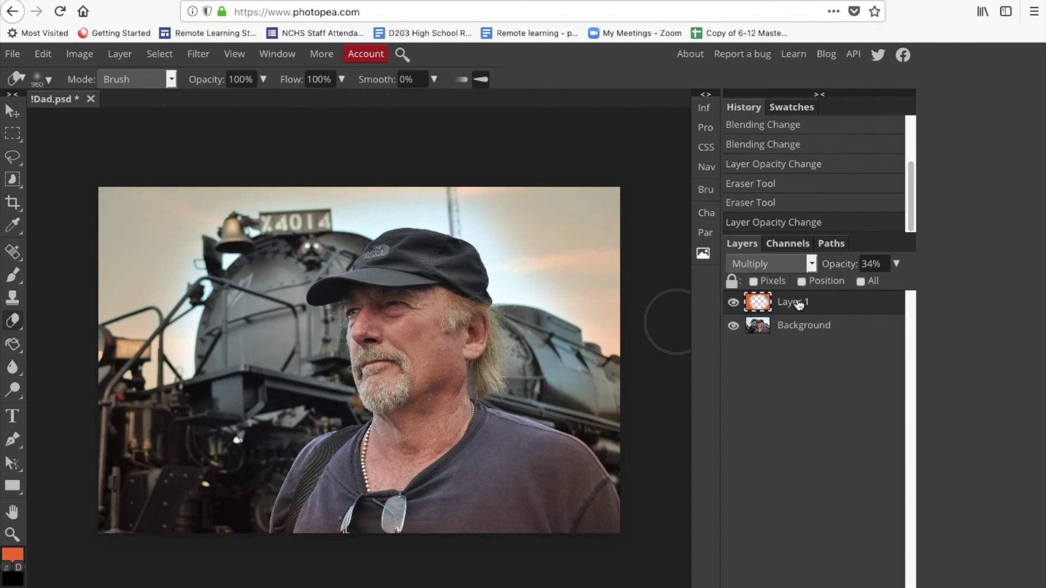
Step: Delete the orange layer and add a new empty Layer 1
{"action": "left_click_drag", "start_coordinate": [799, 304], "coordinate": [899, 580]}
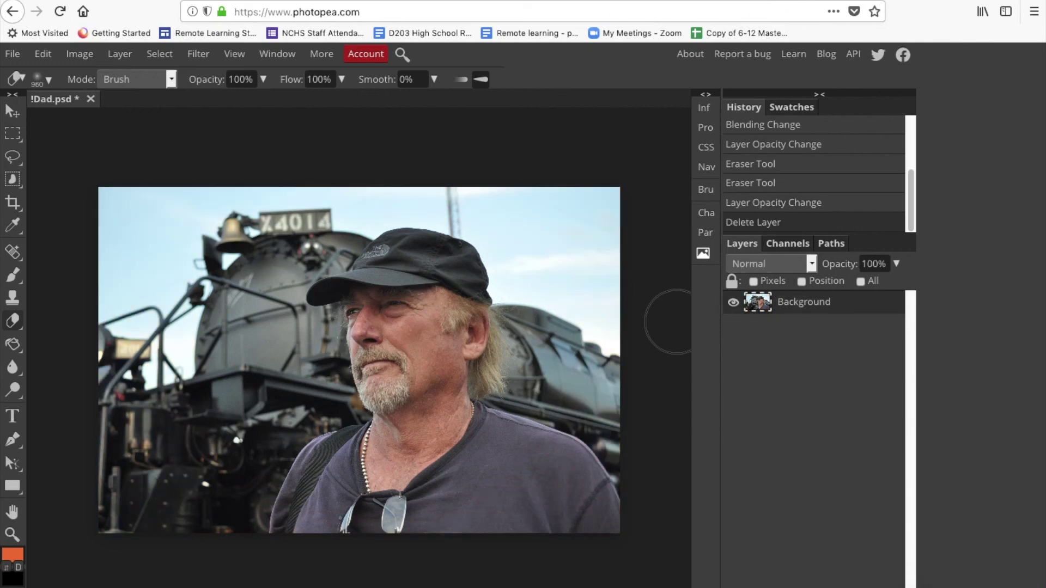
{"action": "left_click", "coordinate": [125, 58]}
{"action": "mouse_move", "coordinate": [128, 72]}
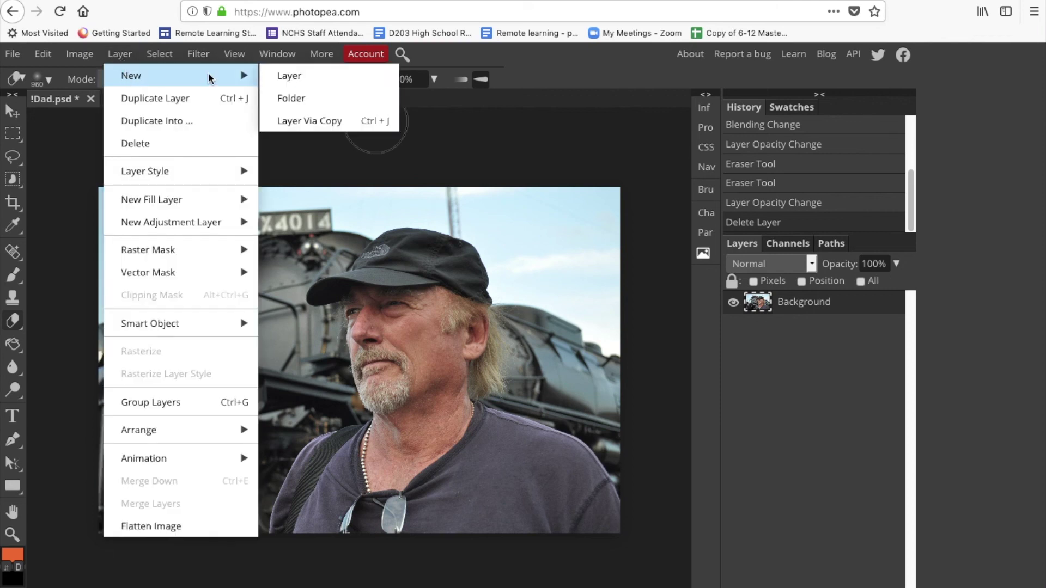
{"action": "left_click", "coordinate": [287, 73]}
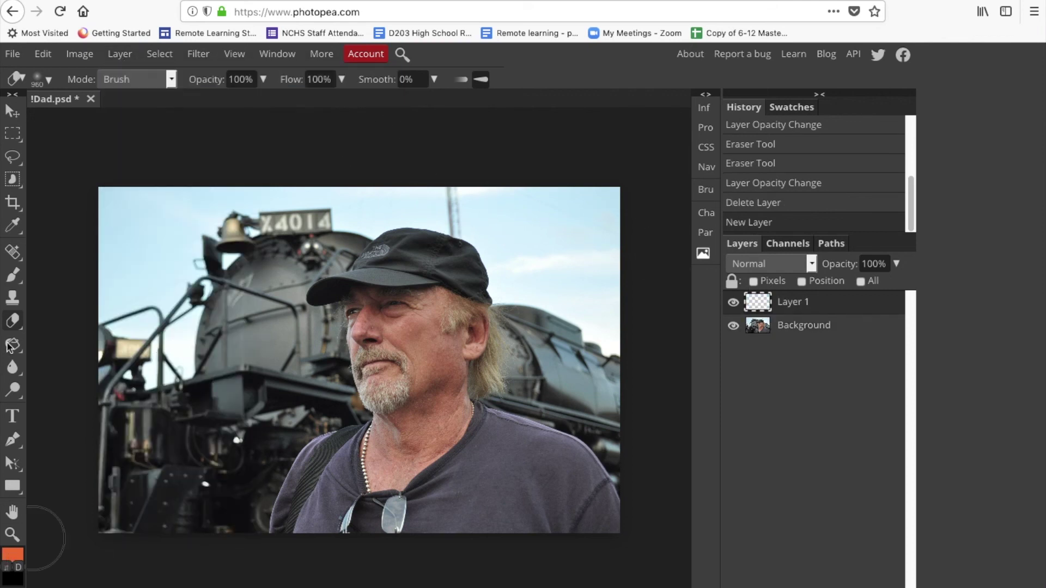
Step: Set up the Brush Tool with 605 px size and 12% hardness
{"action": "right_click", "coordinate": [11, 279]}
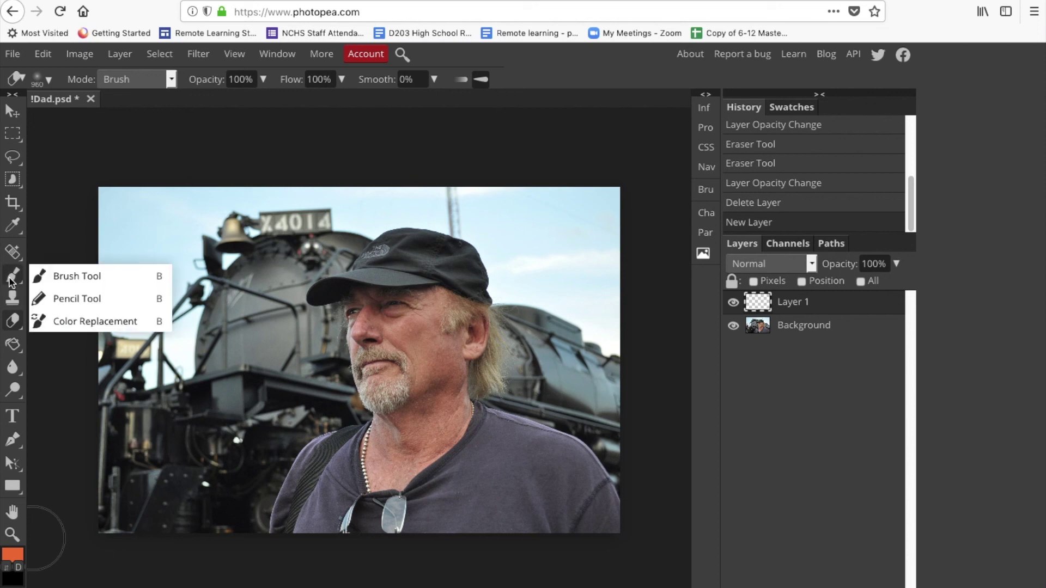
{"action": "left_click", "coordinate": [73, 276]}
{"action": "left_click", "coordinate": [38, 80]}
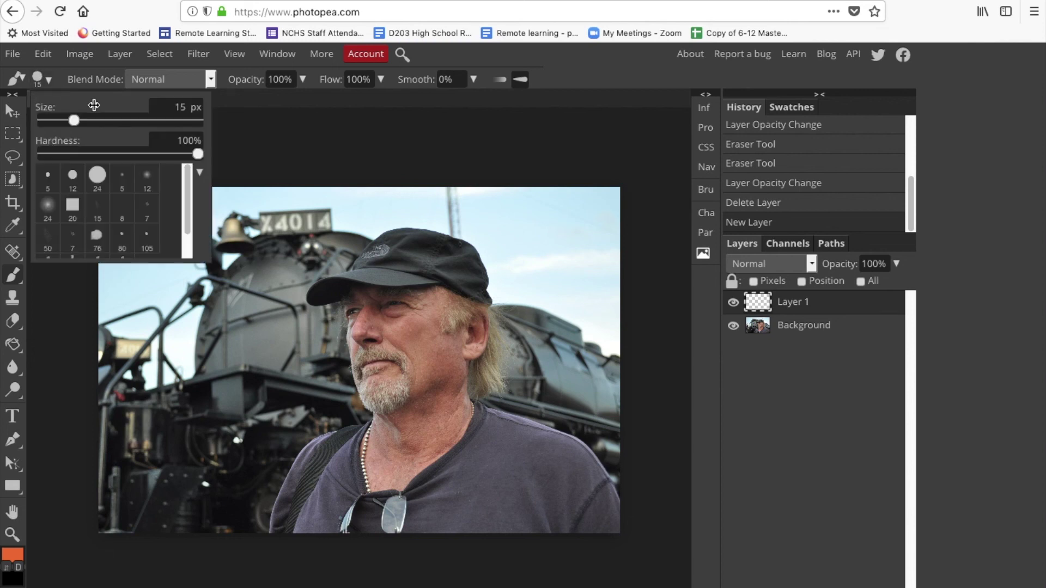
{"action": "left_click_drag", "start_coordinate": [75, 122], "coordinate": [125, 122]}
{"action": "key", "text": "bracketright"}
{"action": "key", "text": "bracketright"}
{"action": "key", "text": "bracketright"}
{"action": "key", "text": "bracketright"}
{"action": "key", "text": "bracketright"}
{"action": "key", "text": "bracketright"}
{"action": "key", "text": "bracketright"}
{"action": "key", "text": "bracketright"}
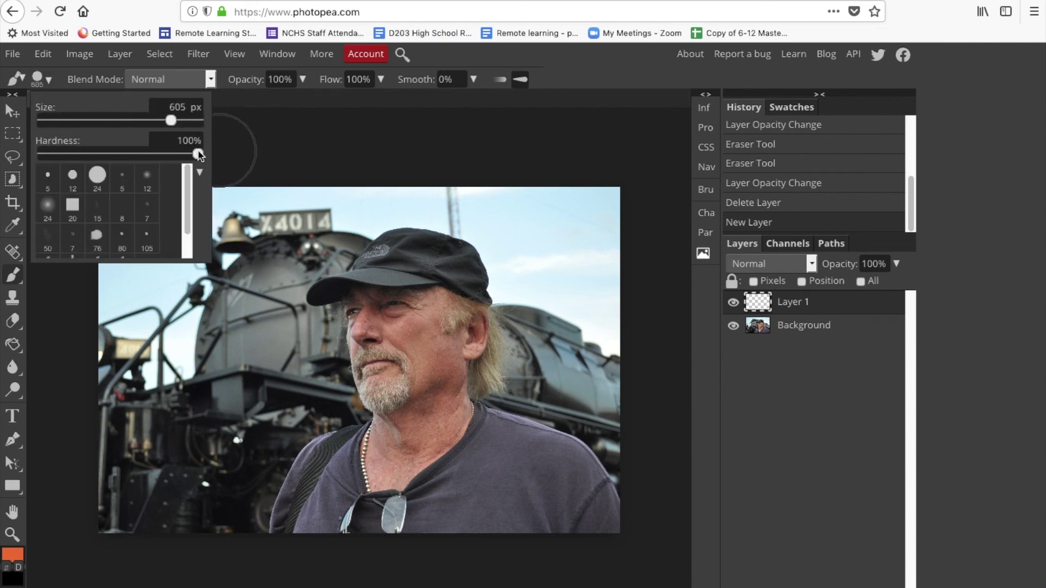
{"action": "left_click_drag", "start_coordinate": [199, 155], "coordinate": [61, 155]}
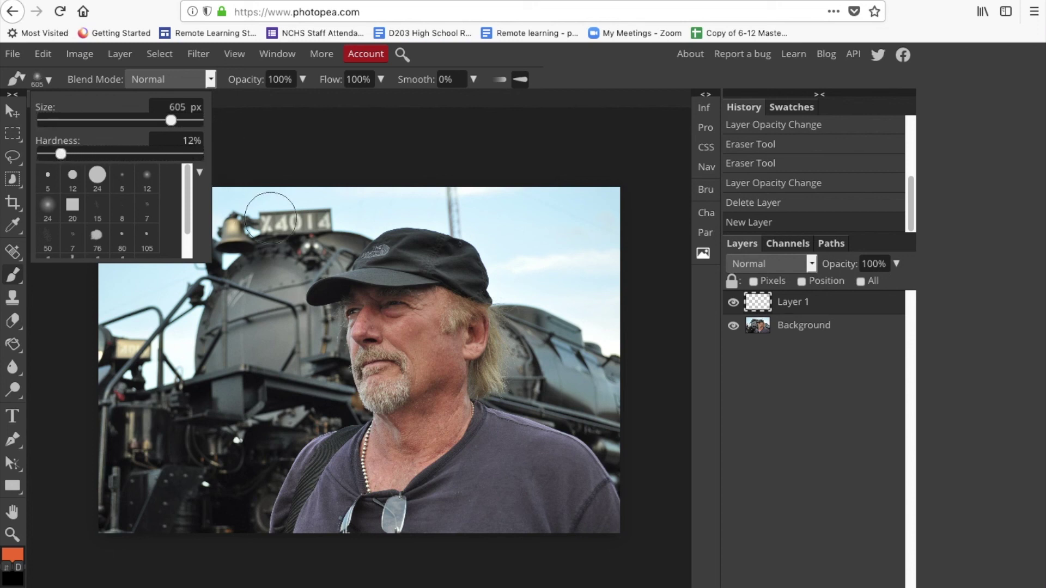
{"action": "left_click", "coordinate": [286, 164]}
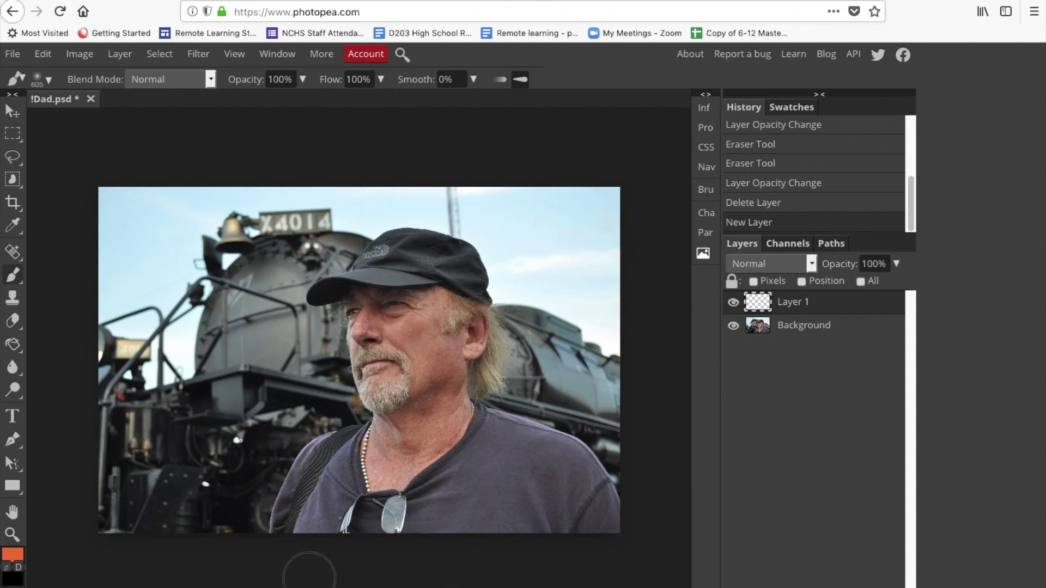
Step: Paint broad orange strokes, then yellow strokes including a blob in the top-left sky
{"action": "mouse_move", "coordinate": [256, 515]}
{"action": "left_mouse_down"}
{"action": "mouse_move", "coordinate": [261, 463]}
{"action": "mouse_move", "coordinate": [308, 325]}
{"action": "mouse_move", "coordinate": [411, 131]}
{"action": "mouse_move", "coordinate": [539, 138]}
{"action": "mouse_move", "coordinate": [523, 221]}
{"action": "mouse_move", "coordinate": [420, 358]}
{"action": "mouse_move", "coordinate": [460, 508]}
{"action": "mouse_move", "coordinate": [544, 512]}
{"action": "mouse_move", "coordinate": [606, 331]}
{"action": "mouse_move", "coordinate": [644, 301]}
{"action": "left_mouse_up"}
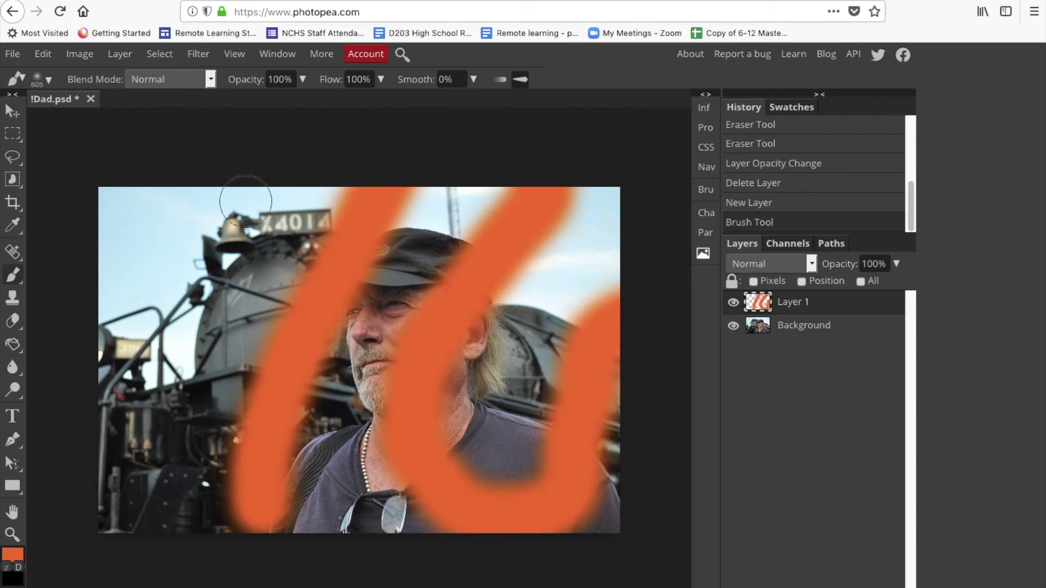
{"action": "mouse_move", "coordinate": [231, 189]}
{"action": "left_mouse_down"}
{"action": "mouse_move", "coordinate": [167, 334]}
{"action": "mouse_move", "coordinate": [13, 425]}
{"action": "left_mouse_up"}
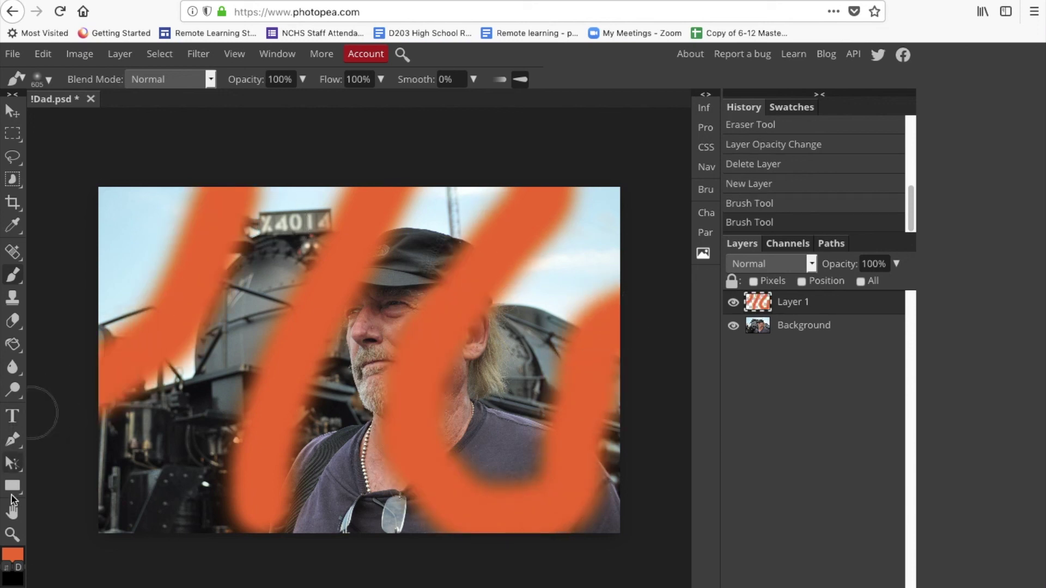
{"action": "left_click", "coordinate": [12, 556]}
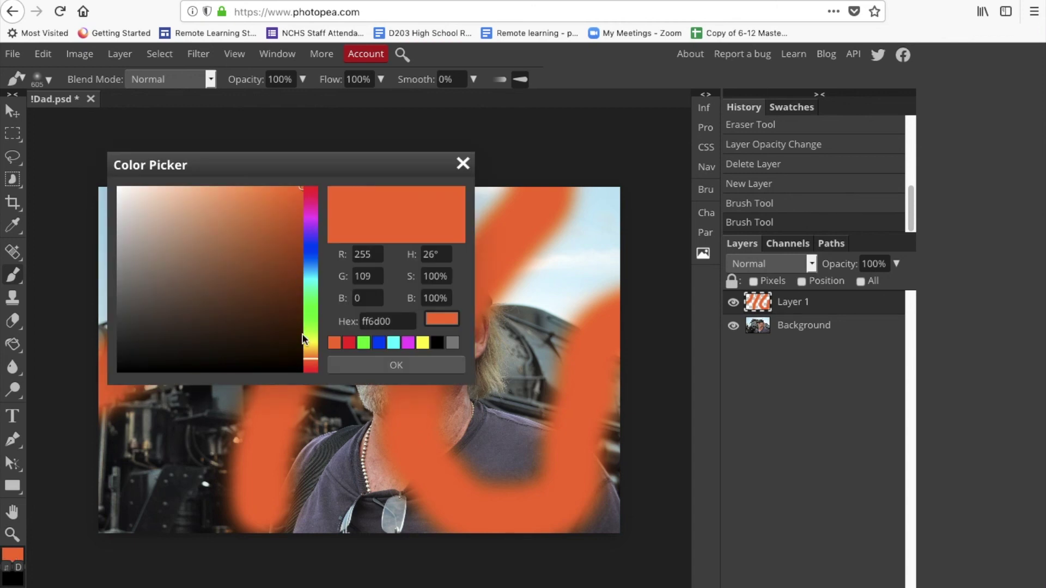
{"action": "left_click", "coordinate": [313, 349]}
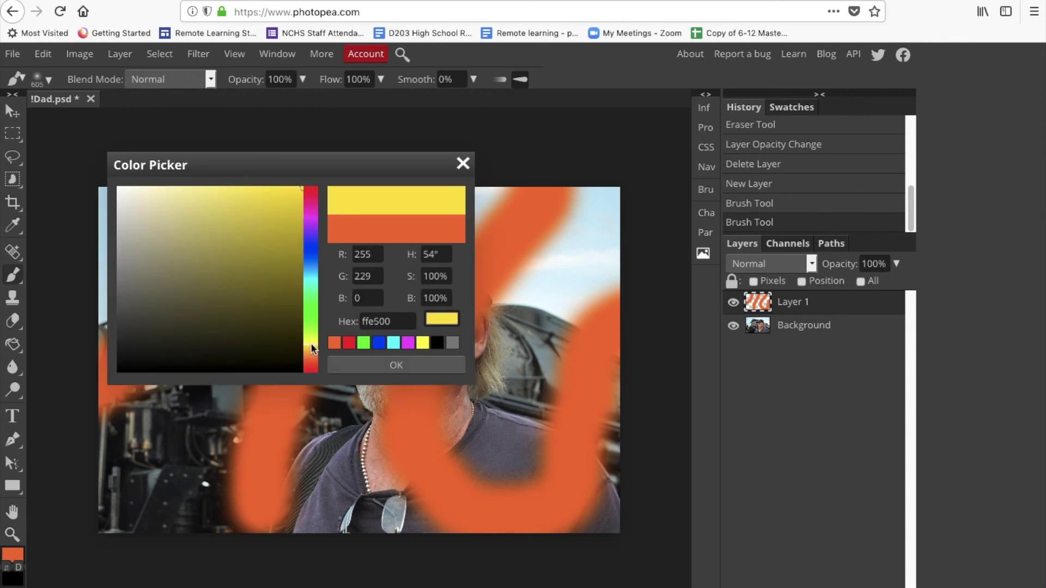
{"action": "left_click", "coordinate": [361, 362]}
{"action": "mouse_move", "coordinate": [579, 196]}
{"action": "left_mouse_down"}
{"action": "mouse_move", "coordinate": [591, 182]}
{"action": "mouse_move", "coordinate": [490, 286]}
{"action": "mouse_move", "coordinate": [453, 398]}
{"action": "mouse_move", "coordinate": [467, 439]}
{"action": "mouse_move", "coordinate": [521, 427]}
{"action": "mouse_move", "coordinate": [547, 376]}
{"action": "mouse_move", "coordinate": [647, 262]}
{"action": "mouse_move", "coordinate": [657, 335]}
{"action": "left_mouse_up"}
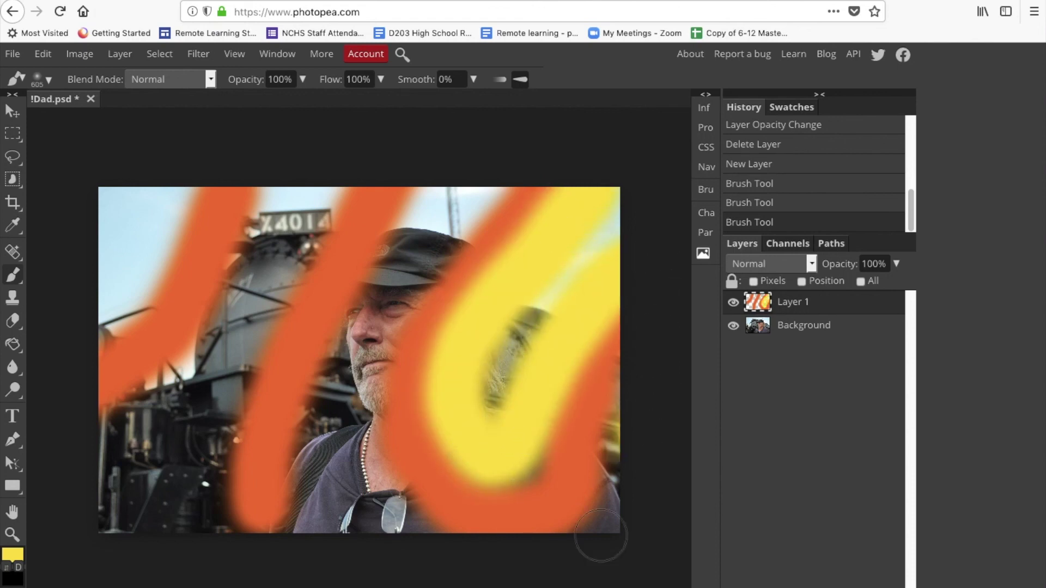
{"action": "left_click_drag", "start_coordinate": [600, 535], "coordinate": [588, 553]}
{"action": "mouse_move", "coordinate": [302, 191]}
{"action": "left_mouse_down"}
{"action": "mouse_move", "coordinate": [230, 401]}
{"action": "mouse_move", "coordinate": [217, 504]}
{"action": "mouse_move", "coordinate": [220, 566]}
{"action": "left_mouse_up"}
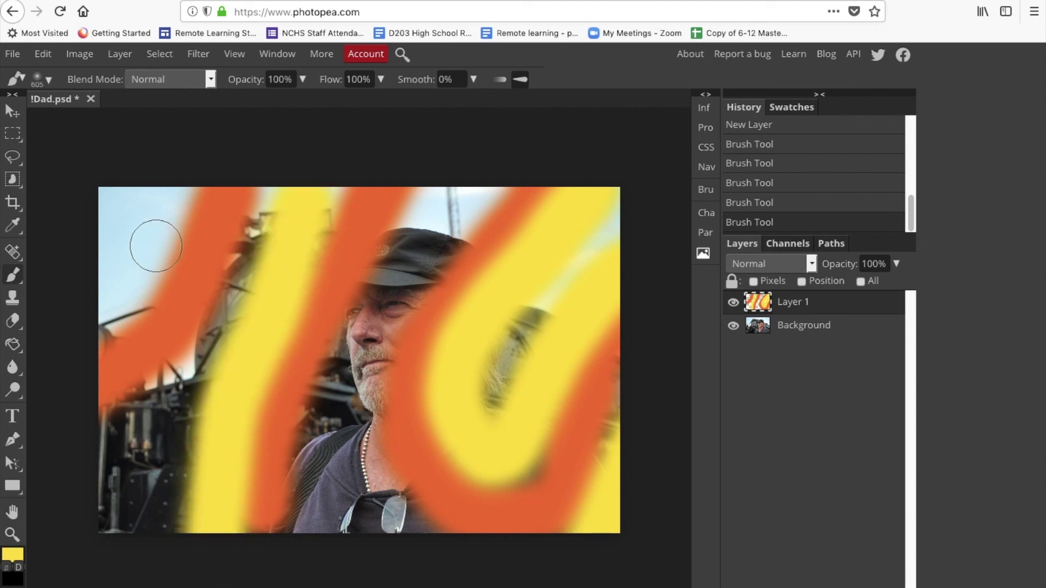
{"action": "mouse_move", "coordinate": [156, 246]}
{"action": "left_mouse_down"}
{"action": "mouse_move", "coordinate": [132, 228]}
{"action": "mouse_move", "coordinate": [160, 250]}
{"action": "mouse_move", "coordinate": [153, 267]}
{"action": "mouse_move", "coordinate": [147, 237]}
{"action": "mouse_move", "coordinate": [136, 256]}
{"action": "left_mouse_up"}
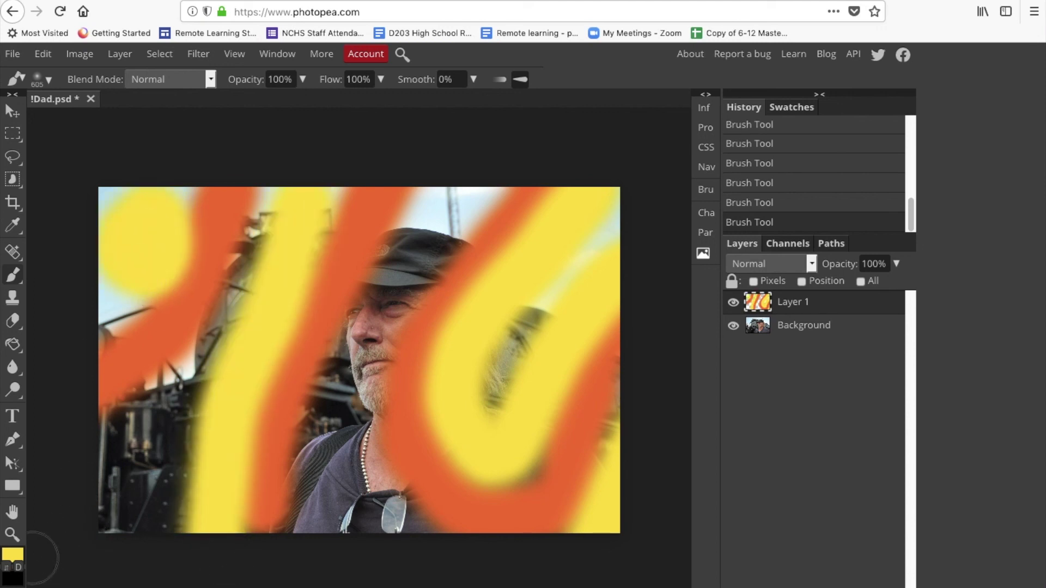
Step: Switch to green and paint strokes across the face, top-right and top-left
{"action": "left_click", "coordinate": [12, 555]}
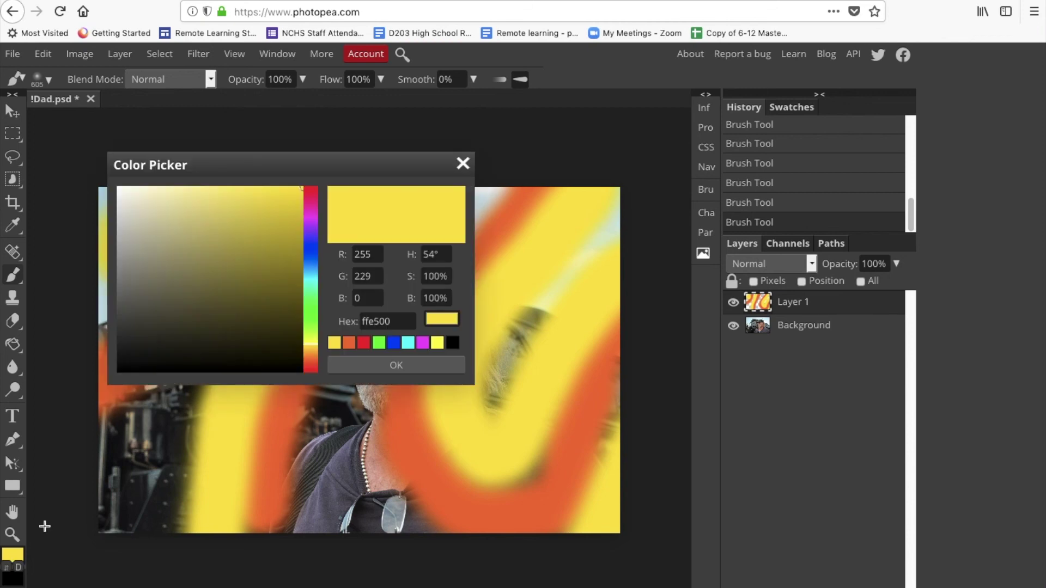
{"action": "left_click", "coordinate": [310, 299]}
{"action": "left_click", "coordinate": [378, 363]}
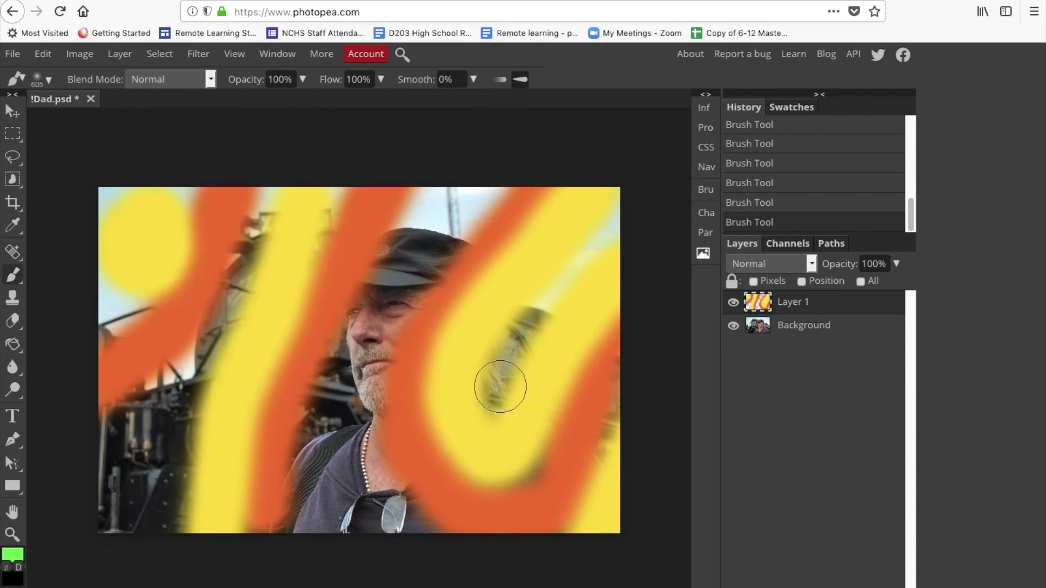
{"action": "mouse_move", "coordinate": [497, 379]}
{"action": "left_mouse_down"}
{"action": "mouse_move", "coordinate": [524, 294]}
{"action": "mouse_move", "coordinate": [554, 241]}
{"action": "mouse_move", "coordinate": [632, 219]}
{"action": "left_mouse_up"}
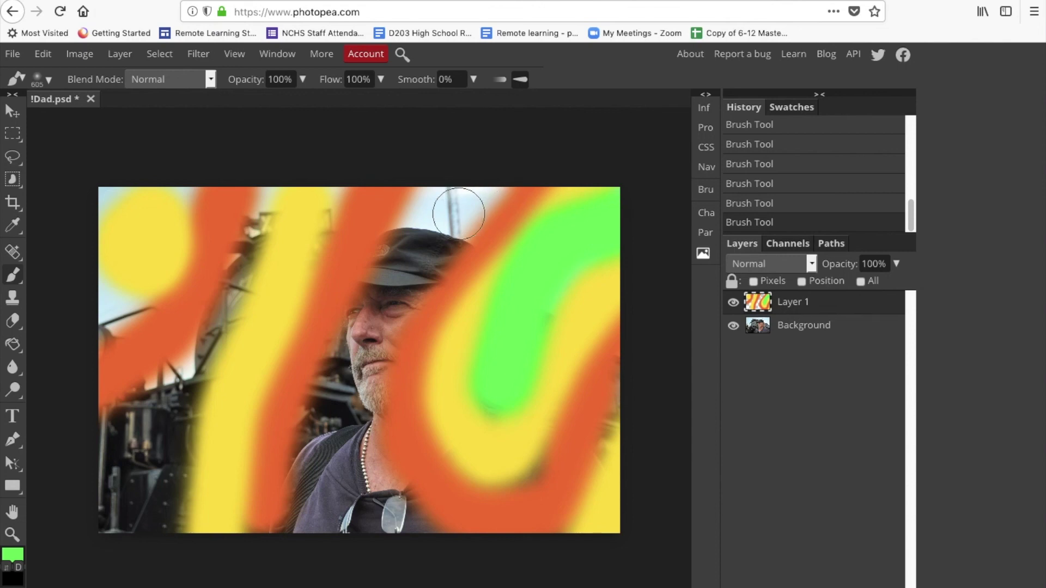
{"action": "mouse_move", "coordinate": [454, 215]}
{"action": "left_mouse_down"}
{"action": "mouse_move", "coordinate": [359, 352]}
{"action": "mouse_move", "coordinate": [383, 448]}
{"action": "mouse_move", "coordinate": [427, 551]}
{"action": "left_mouse_up"}
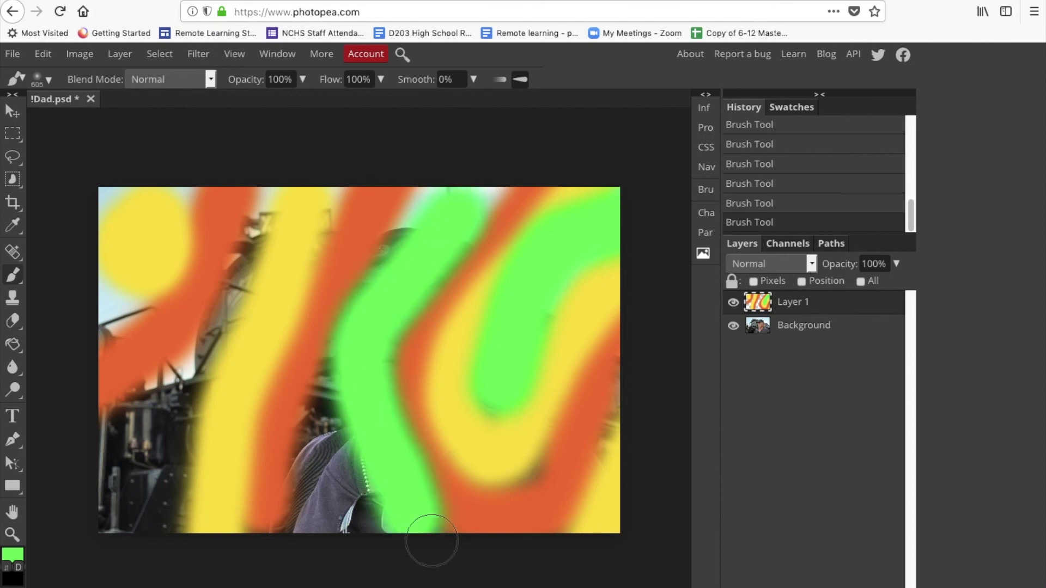
{"action": "left_click_drag", "start_coordinate": [203, 413], "coordinate": [171, 587]}
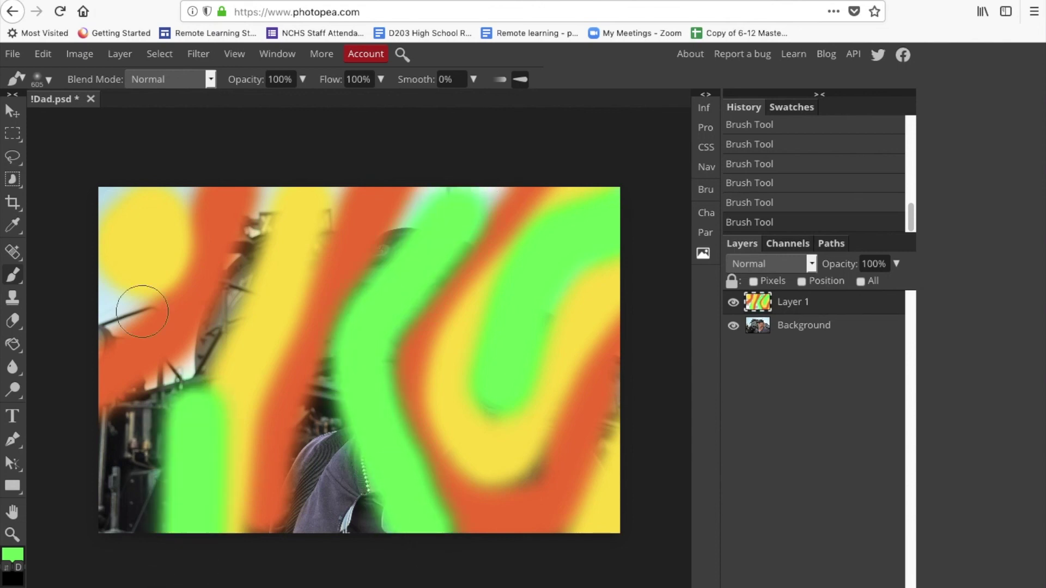
{"action": "left_click_drag", "start_coordinate": [174, 234], "coordinate": [210, 117]}
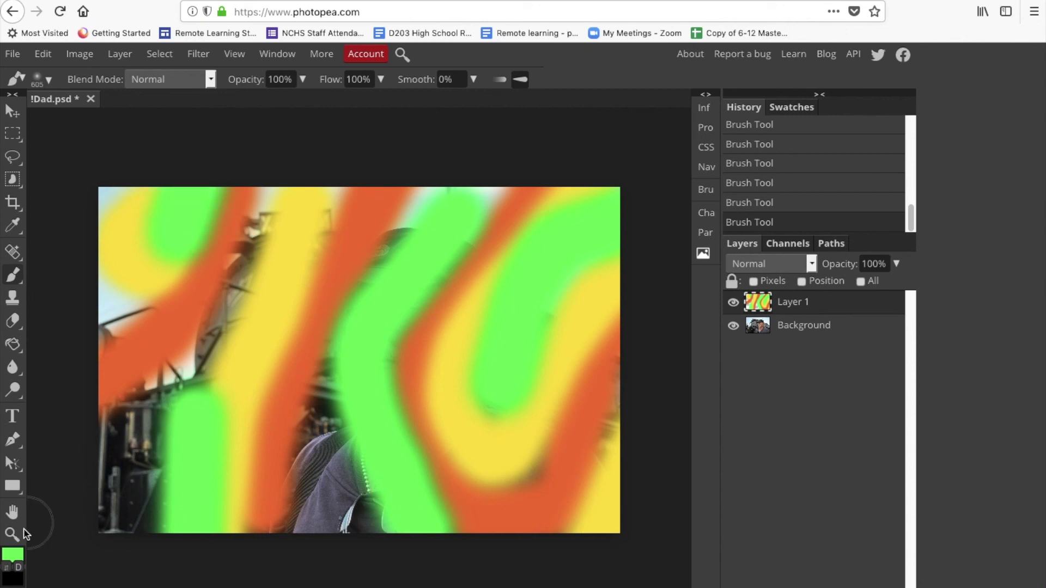
Step: Switch to blue and paint wide bands, a right-side blob and the top-left patch
{"action": "left_click", "coordinate": [12, 555]}
{"action": "left_click", "coordinate": [312, 258]}
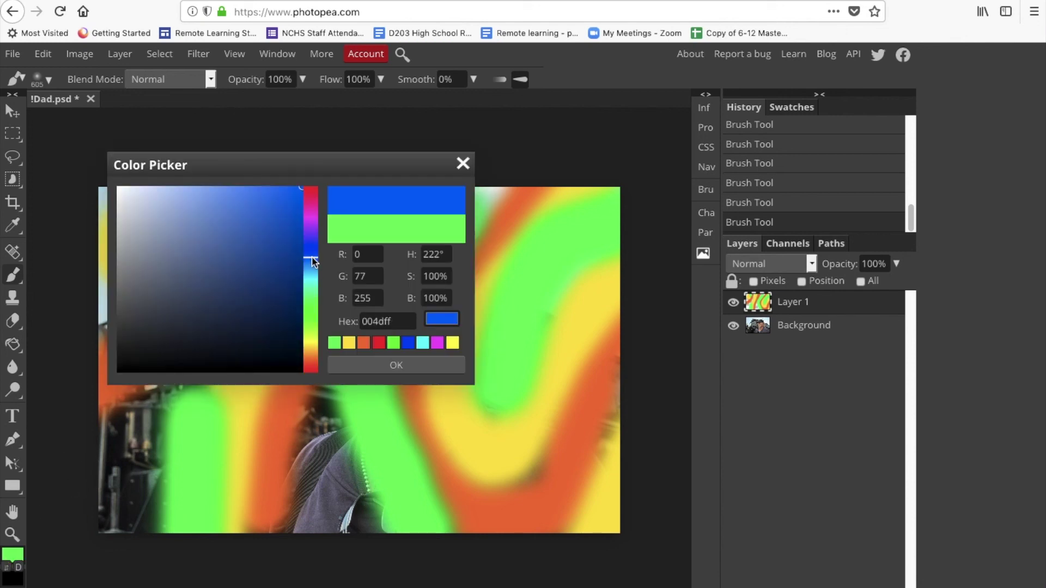
{"action": "left_click", "coordinate": [422, 366]}
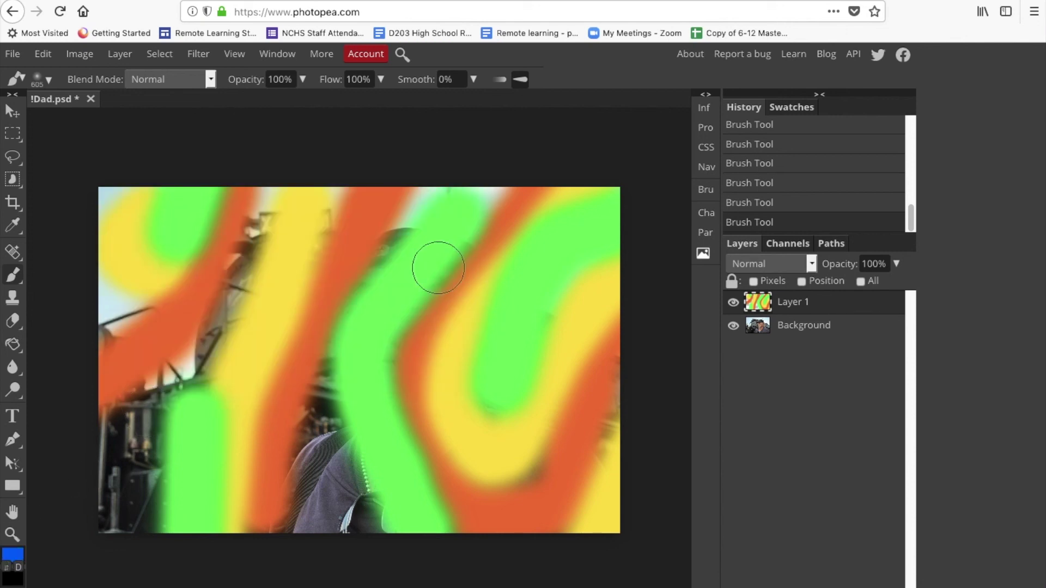
{"action": "left_click", "coordinate": [413, 208]}
{"action": "mouse_move", "coordinate": [354, 299]}
{"action": "left_mouse_down"}
{"action": "mouse_move", "coordinate": [341, 406]}
{"action": "mouse_move", "coordinate": [355, 551]}
{"action": "mouse_move", "coordinate": [325, 447]}
{"action": "left_mouse_up"}
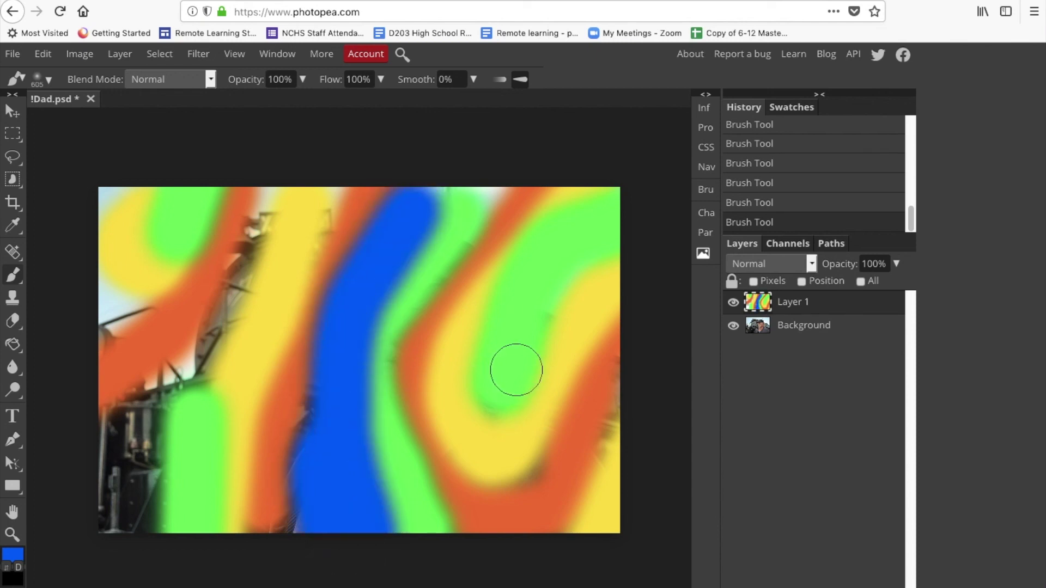
{"action": "mouse_move", "coordinate": [516, 367]}
{"action": "left_mouse_down"}
{"action": "mouse_move", "coordinate": [498, 427]}
{"action": "mouse_move", "coordinate": [497, 404]}
{"action": "left_mouse_up"}
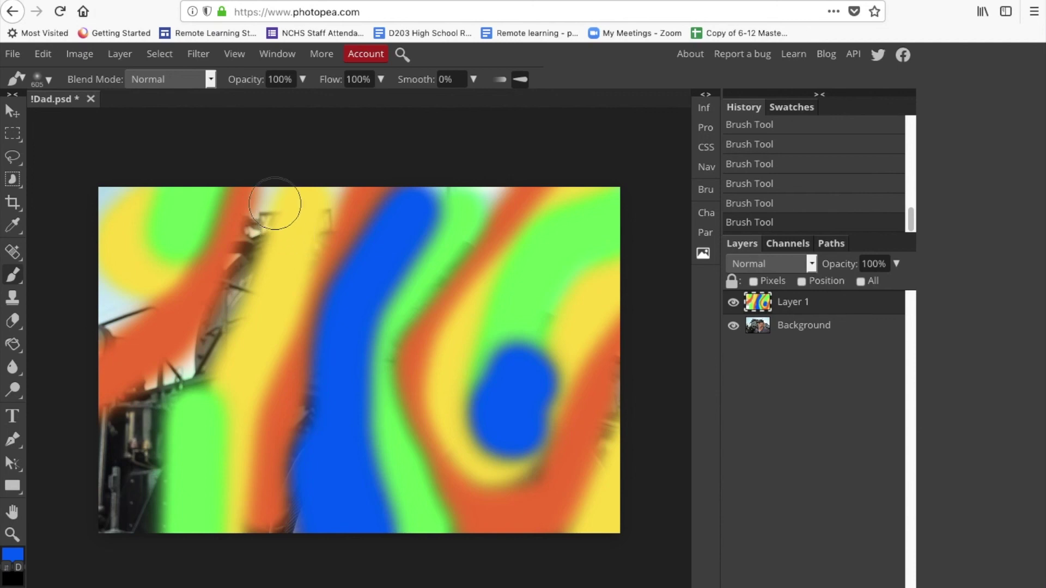
{"action": "mouse_move", "coordinate": [280, 206]}
{"action": "left_mouse_down"}
{"action": "mouse_move", "coordinate": [233, 338]}
{"action": "mouse_move", "coordinate": [139, 410]}
{"action": "mouse_move", "coordinate": [93, 479]}
{"action": "mouse_move", "coordinate": [143, 520]}
{"action": "mouse_move", "coordinate": [130, 507]}
{"action": "left_mouse_up"}
{"action": "left_click_drag", "start_coordinate": [116, 300], "coordinate": [70, 235]}
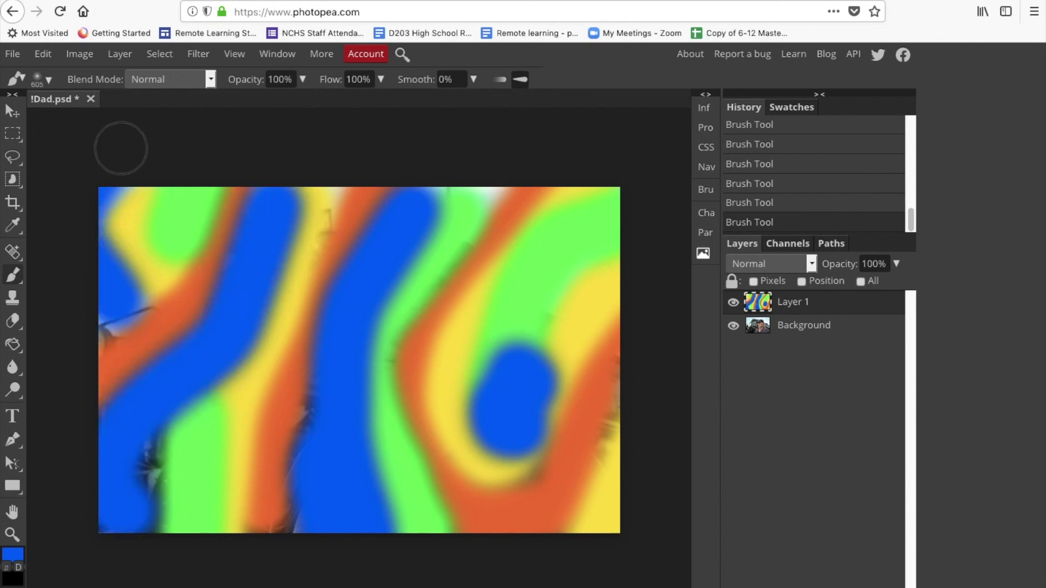
Step: Switch to pure red (ff0000) and paint thick strokes through the centre and lower-left
{"action": "left_click", "coordinate": [12, 553]}
{"action": "left_click_drag", "start_coordinate": [313, 191], "coordinate": [310, 181]}
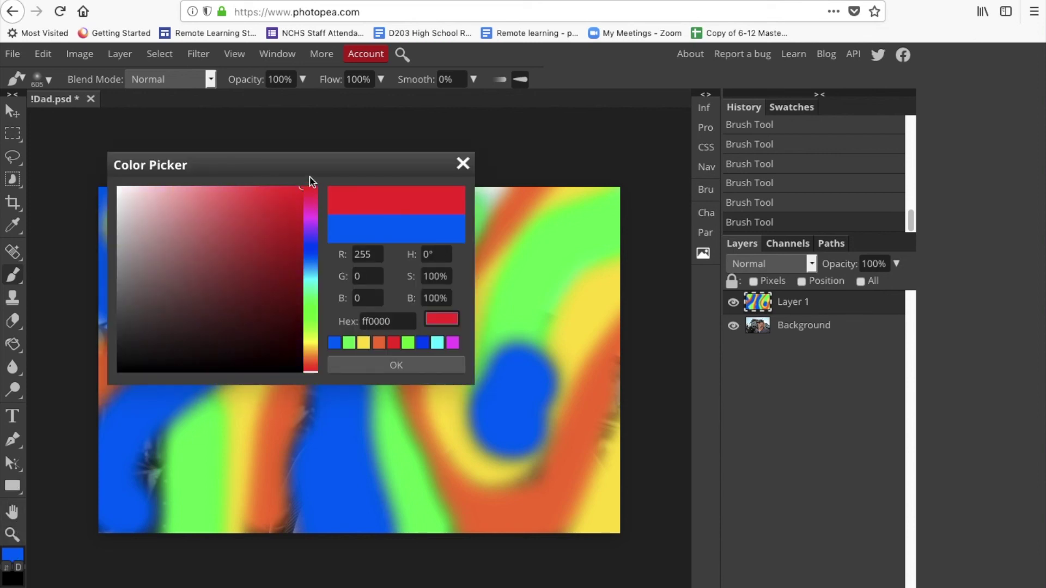
{"action": "left_click", "coordinate": [396, 365]}
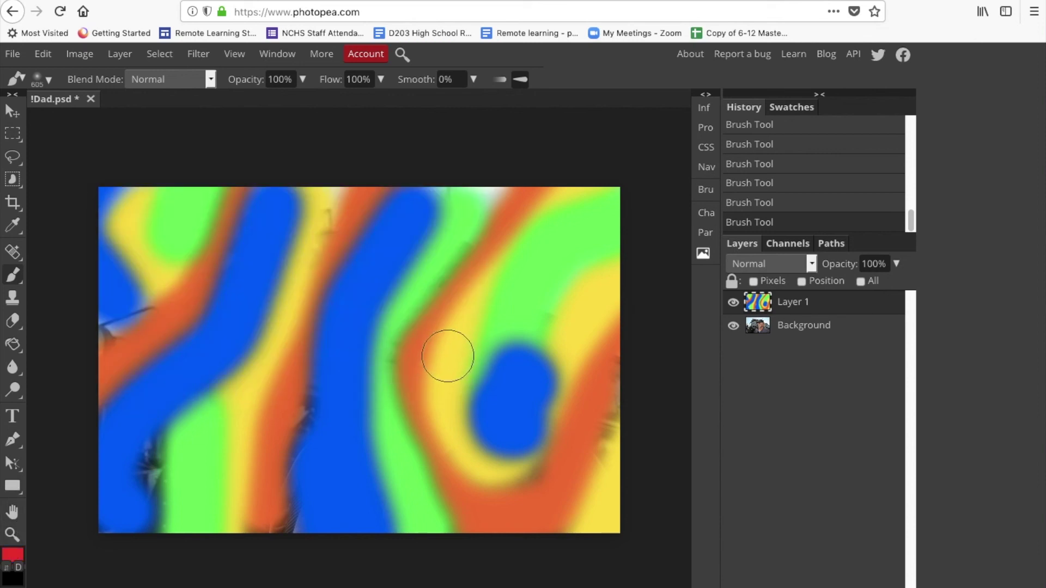
{"action": "left_click_drag", "start_coordinate": [352, 323], "coordinate": [368, 567]}
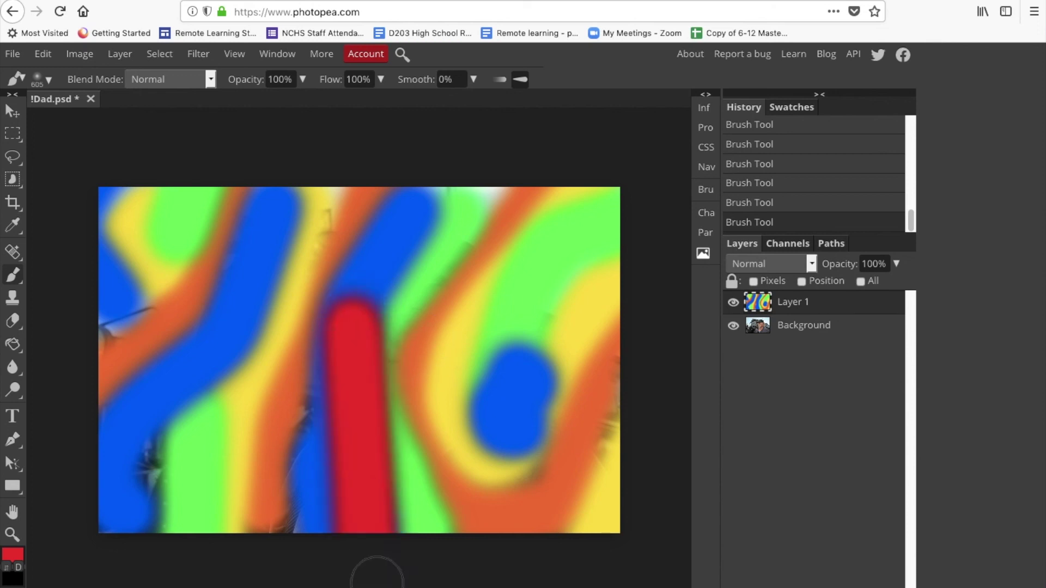
{"action": "left_click_drag", "start_coordinate": [356, 318], "coordinate": [497, 121]}
{"action": "mouse_move", "coordinate": [344, 382]}
{"action": "left_mouse_down"}
{"action": "mouse_move", "coordinate": [398, 524]}
{"action": "mouse_move", "coordinate": [447, 561]}
{"action": "left_mouse_up"}
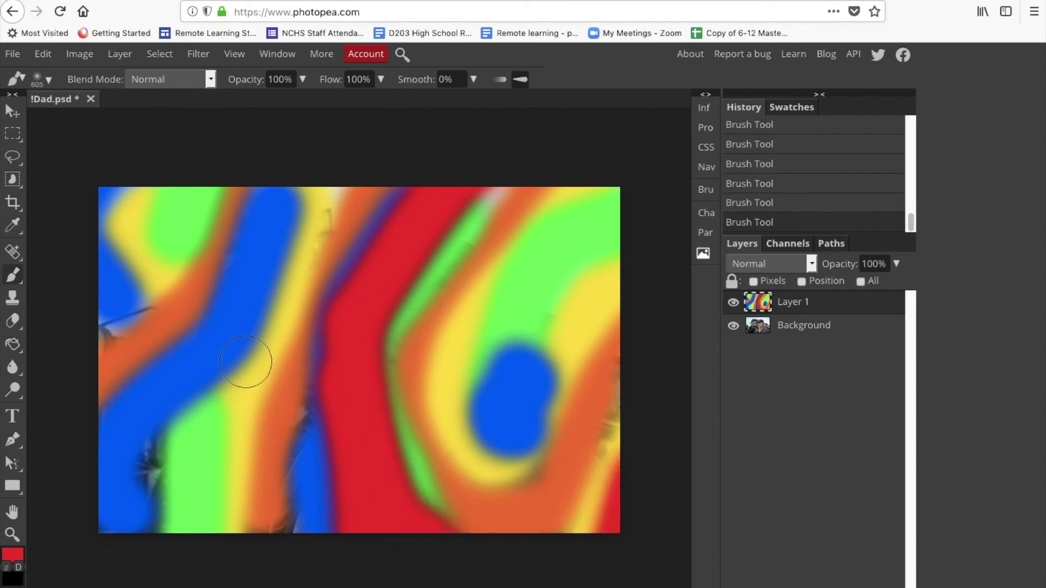
{"action": "mouse_move", "coordinate": [224, 377]}
{"action": "left_mouse_down"}
{"action": "mouse_move", "coordinate": [217, 368]}
{"action": "mouse_move", "coordinate": [114, 510]}
{"action": "mouse_move", "coordinate": [79, 577]}
{"action": "left_mouse_up"}
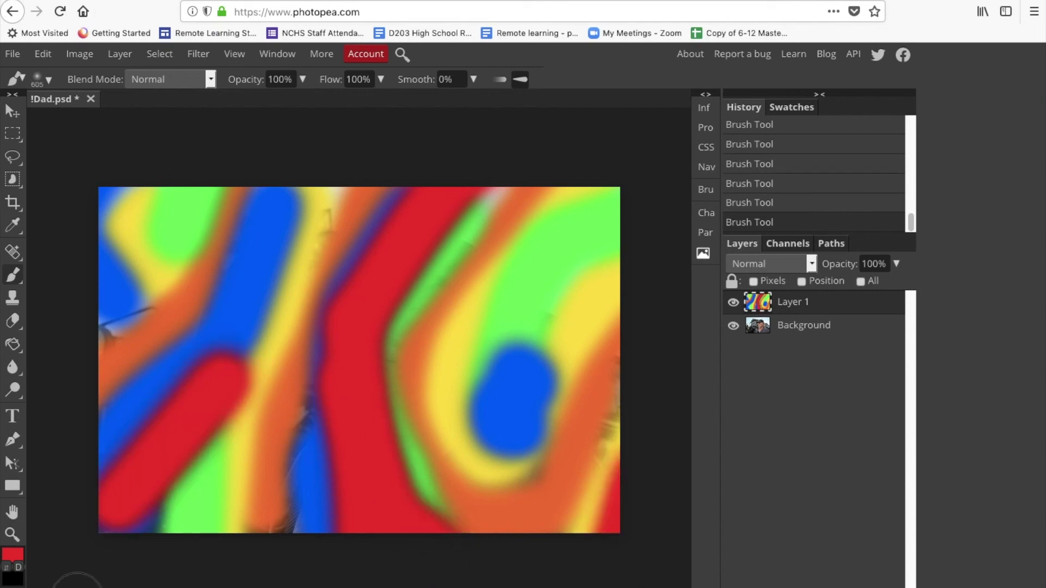
{"action": "left_click_drag", "start_coordinate": [238, 343], "coordinate": [265, 278]}
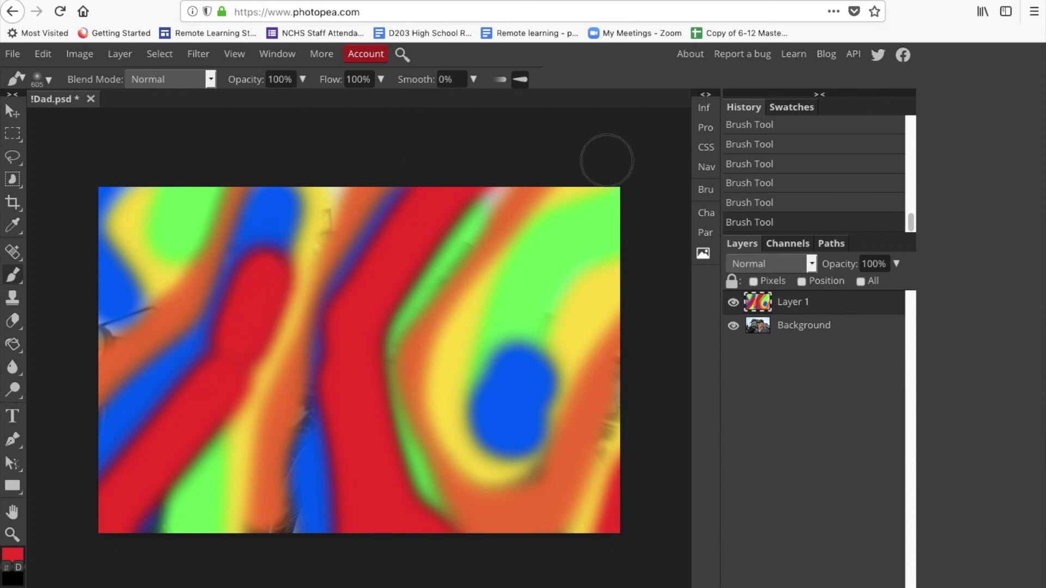
Step: Try Darken, Multiply, Hard Light, Vivid Light, Color and Hue blending on Layer 1
{"action": "left_click", "coordinate": [810, 263]}
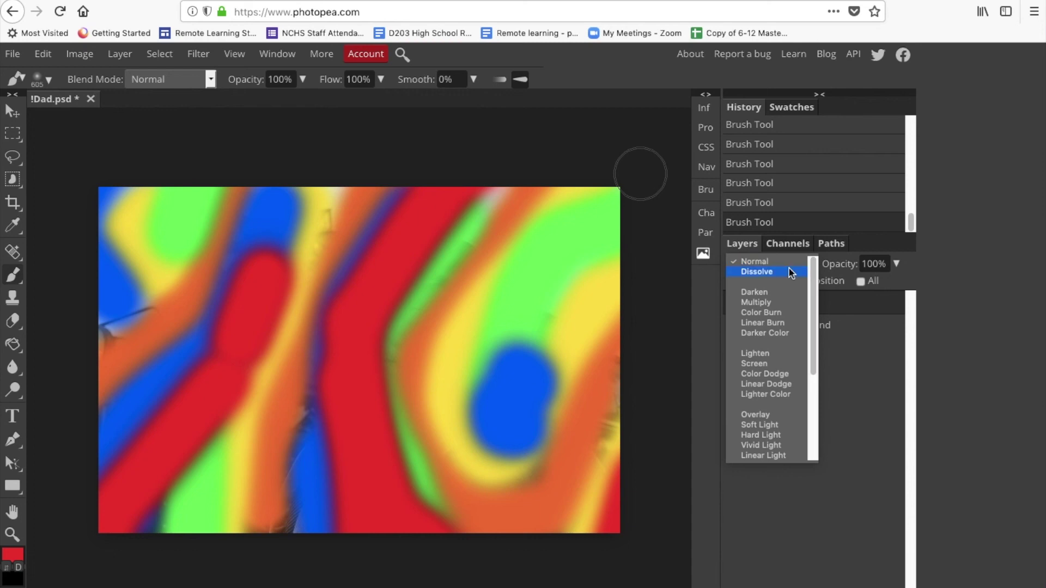
{"action": "left_click", "coordinate": [761, 292]}
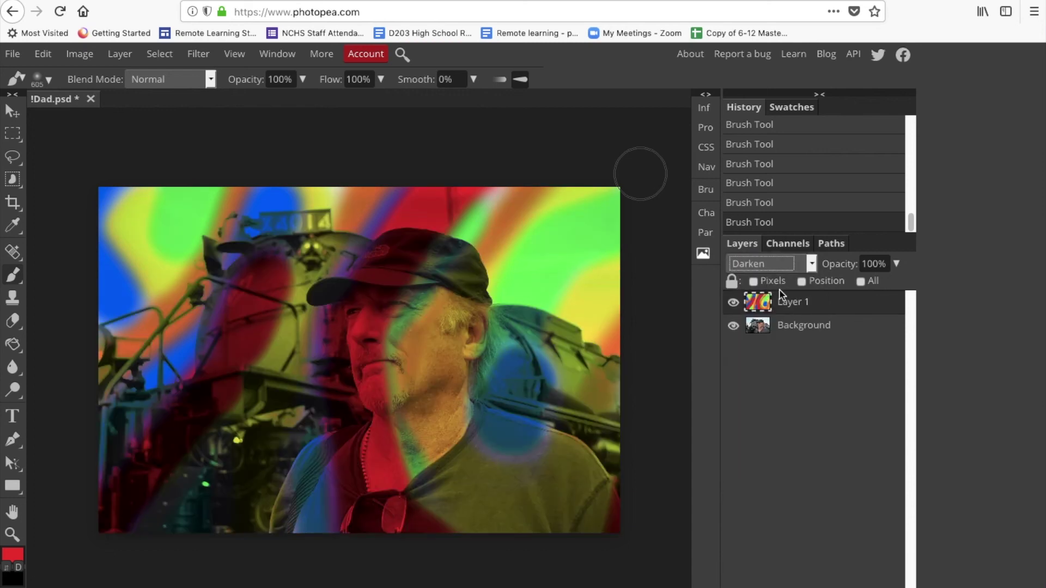
{"action": "left_click", "coordinate": [811, 264]}
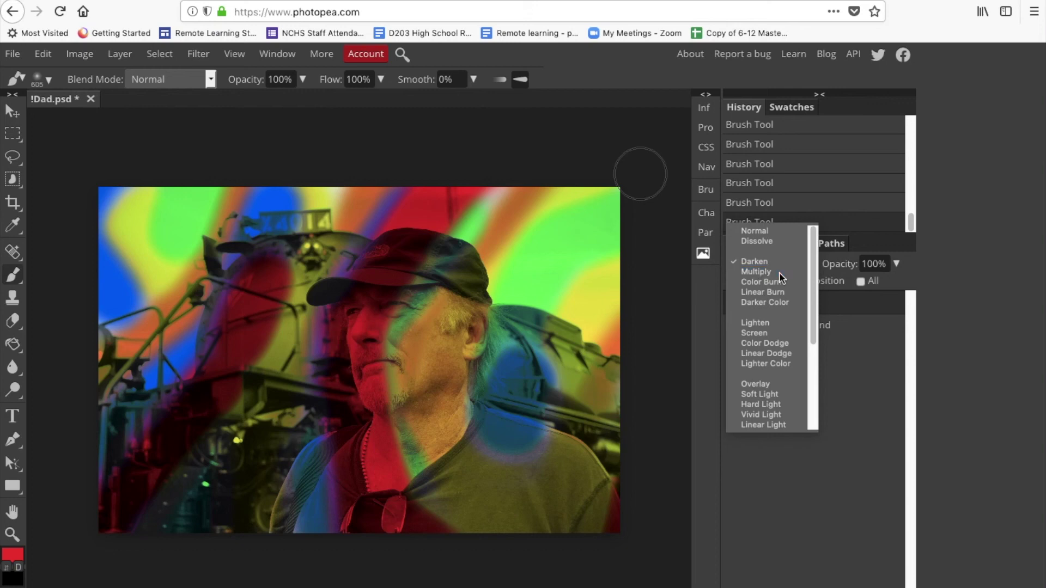
{"action": "left_click", "coordinate": [785, 271]}
{"action": "left_click", "coordinate": [810, 263]}
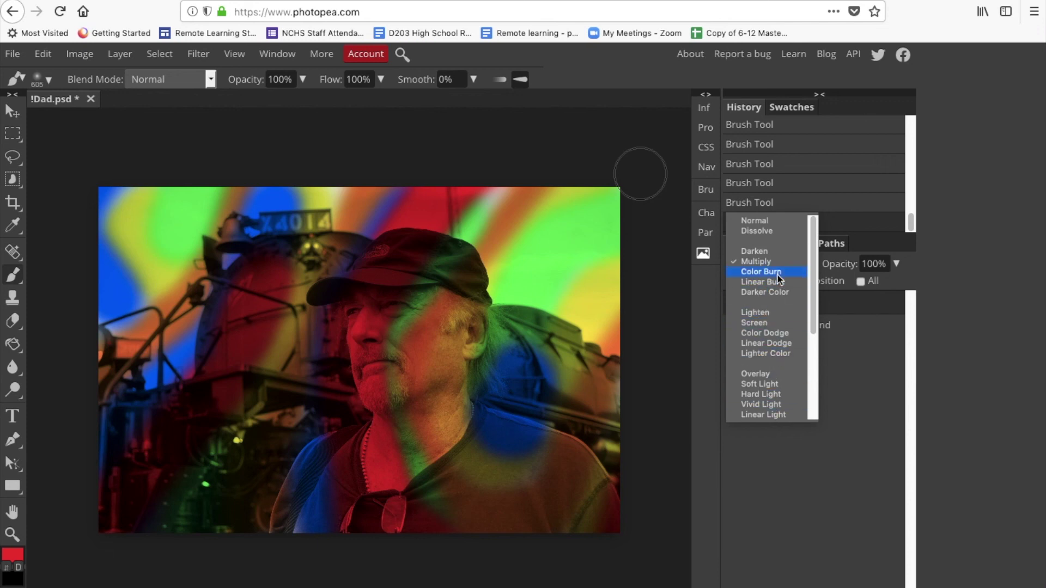
{"action": "left_click", "coordinate": [761, 395]}
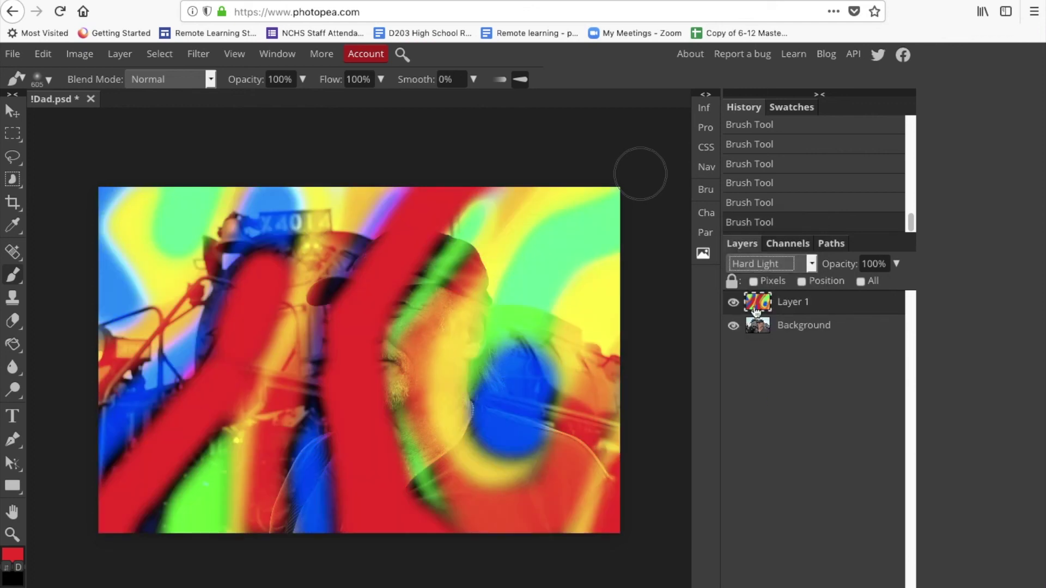
{"action": "left_click", "coordinate": [769, 264]}
{"action": "left_click", "coordinate": [760, 274]}
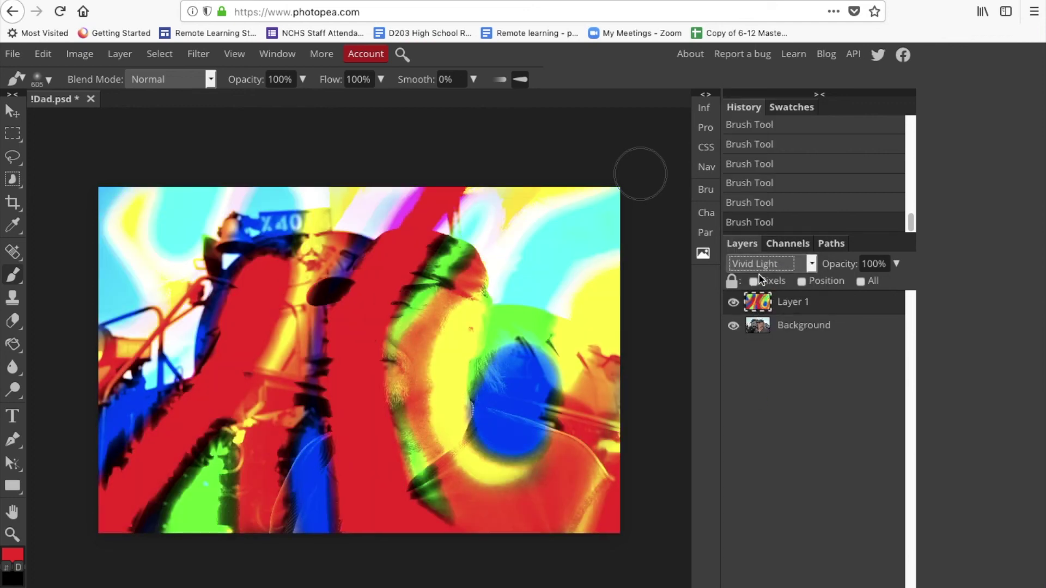
{"action": "left_click", "coordinate": [779, 263]}
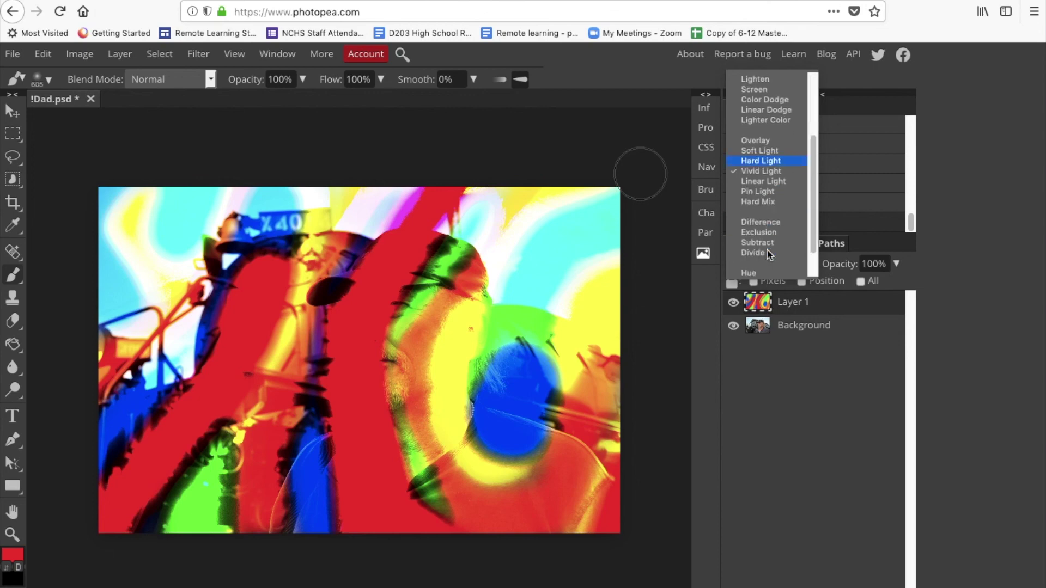
{"action": "scroll", "coordinate": [767, 250], "scroll_direction": "down", "scroll_amount": 1}
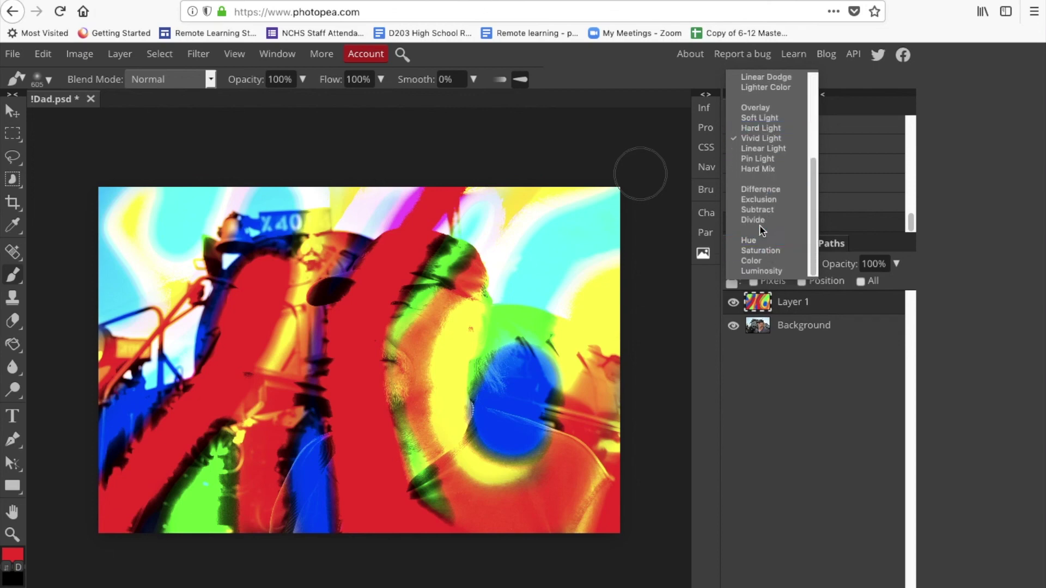
{"action": "left_click", "coordinate": [754, 260]}
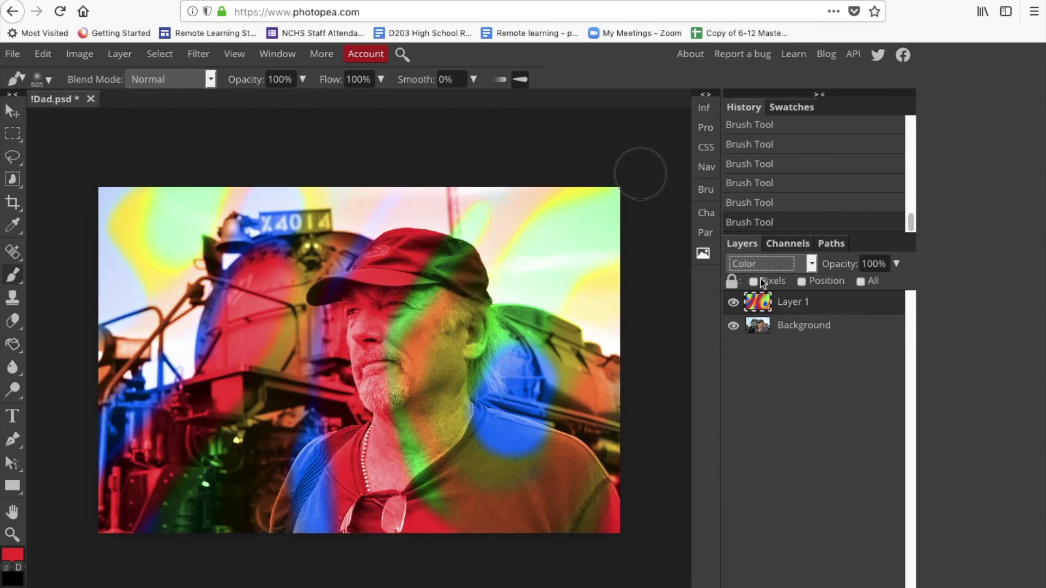
{"action": "left_click", "coordinate": [756, 263]}
{"action": "left_click", "coordinate": [759, 239]}
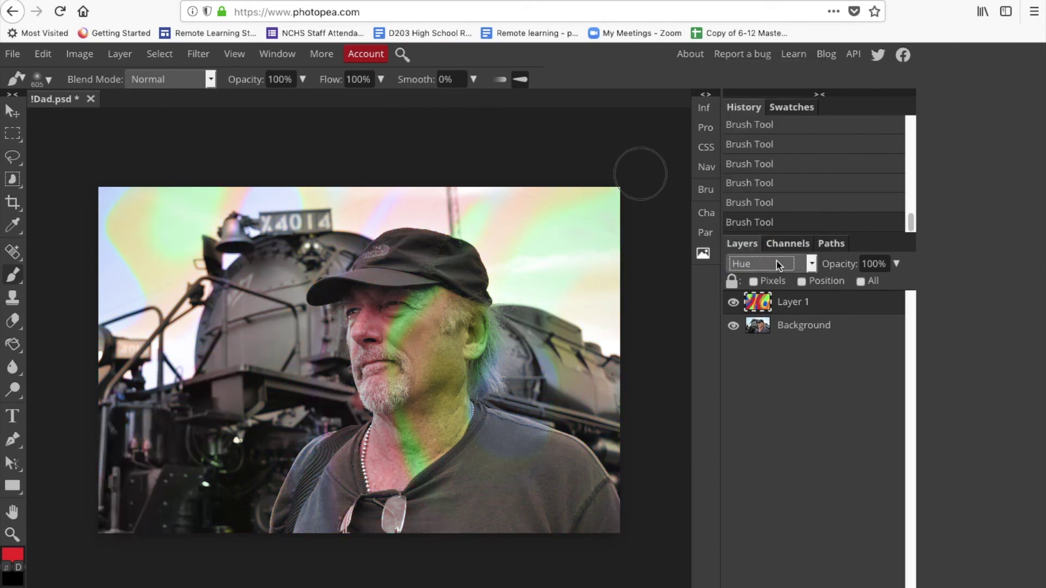
Step: Try Pin Light and Lighten, then settle Layer 1 on Darken blending
{"action": "left_click", "coordinate": [776, 265]}
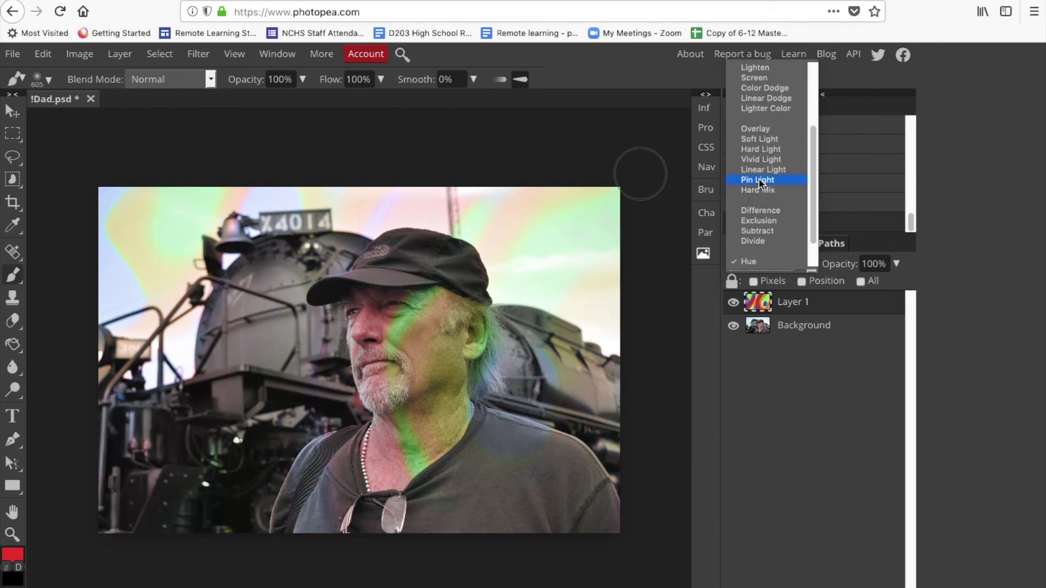
{"action": "left_click", "coordinate": [760, 180]}
{"action": "left_click", "coordinate": [769, 267]}
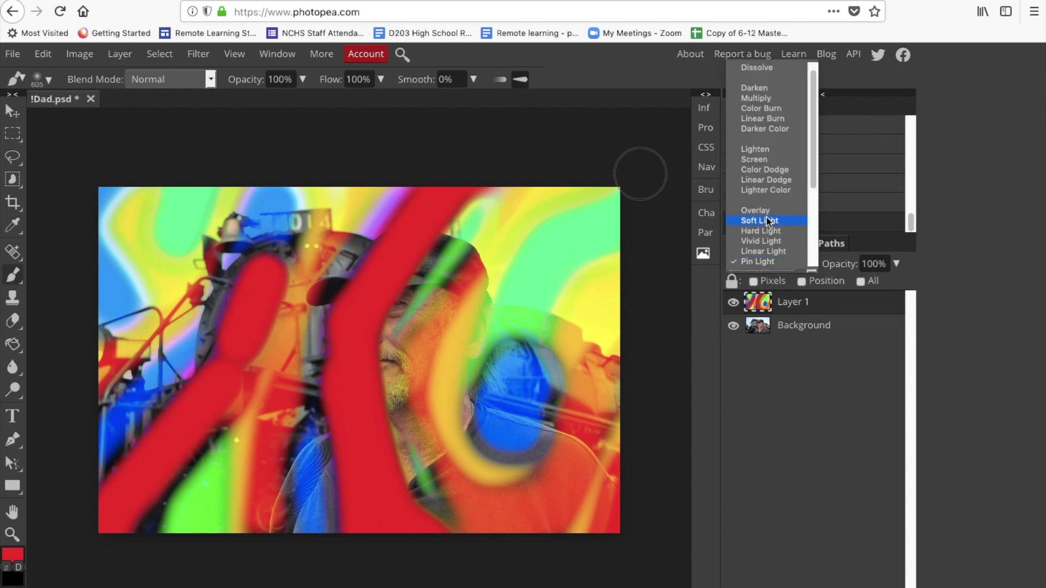
{"action": "left_click", "coordinate": [759, 150]}
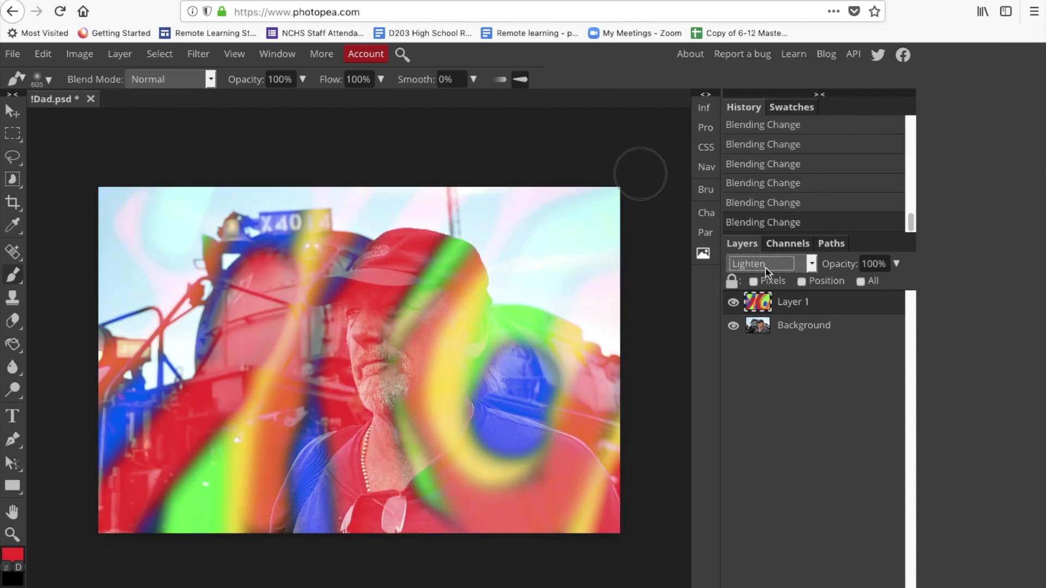
{"action": "left_click", "coordinate": [769, 265]}
{"action": "left_click", "coordinate": [757, 202]}
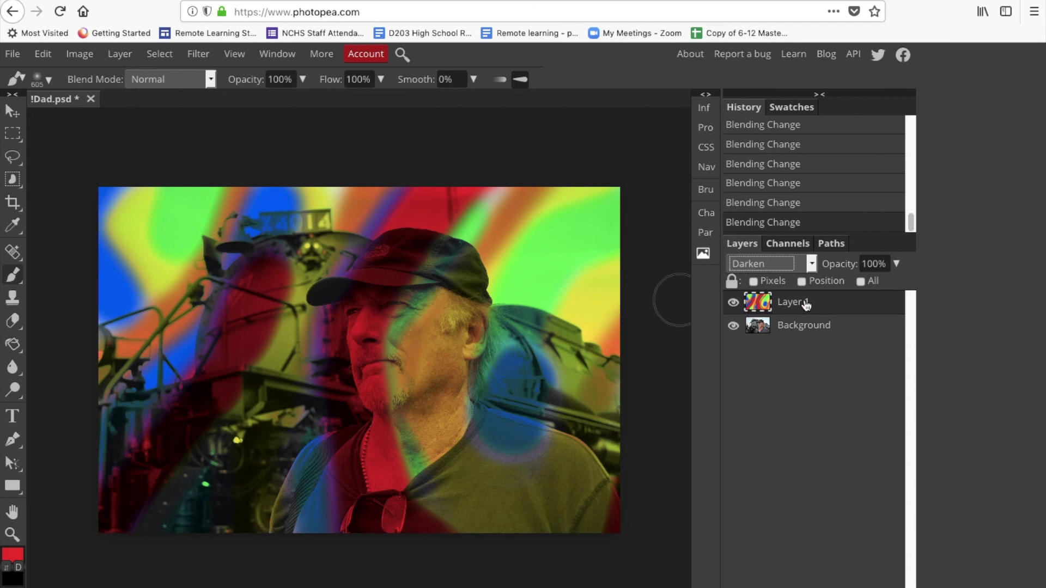
{"action": "left_click", "coordinate": [844, 308]}
Step: Hide the painted Layer 1 and duplicate the Background into a Background copy
{"action": "left_click", "coordinate": [734, 303]}
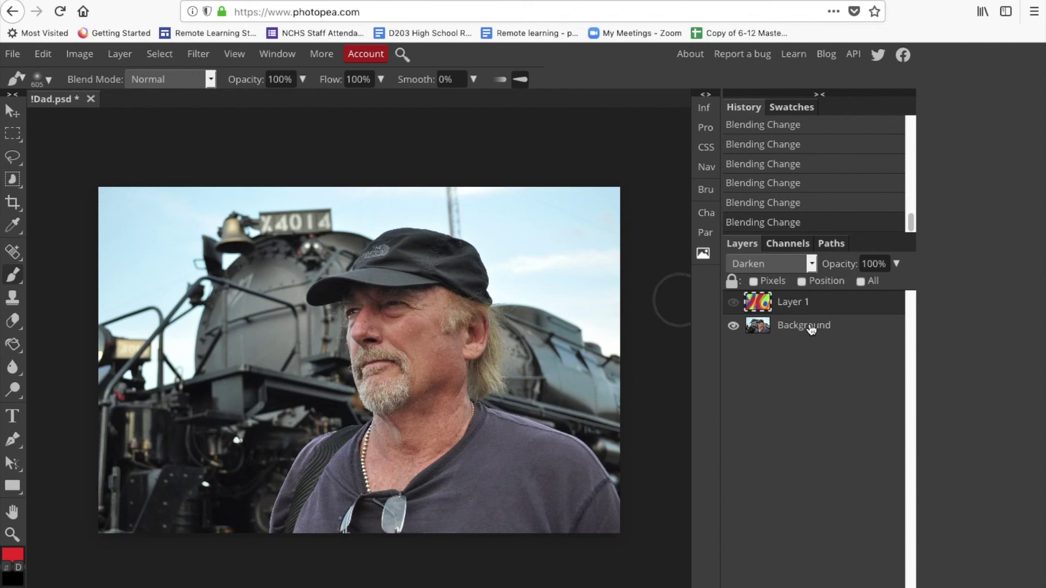
{"action": "left_click_drag", "start_coordinate": [812, 330], "coordinate": [836, 577]}
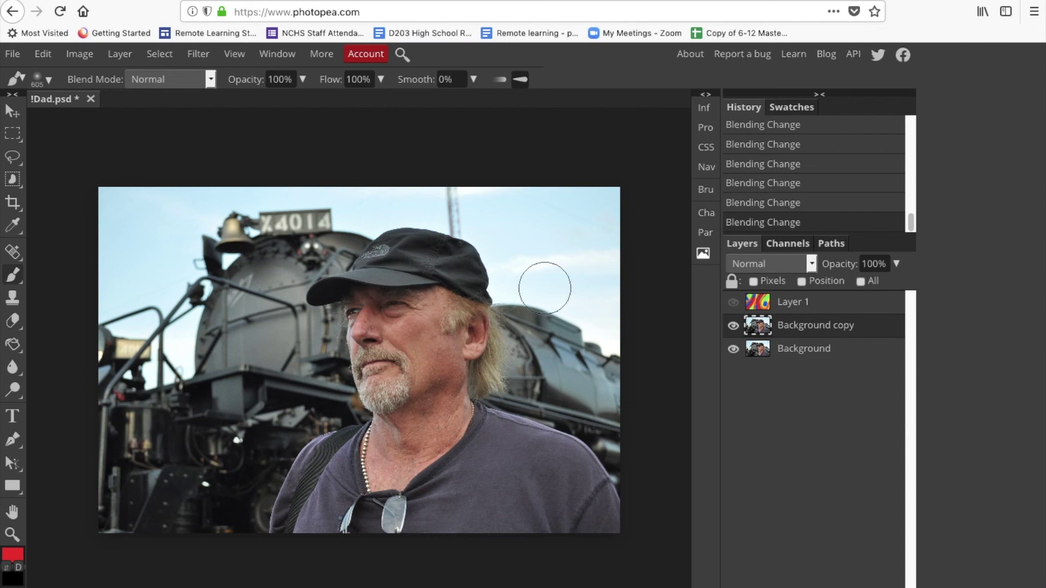
{"action": "left_click", "coordinate": [199, 56]}
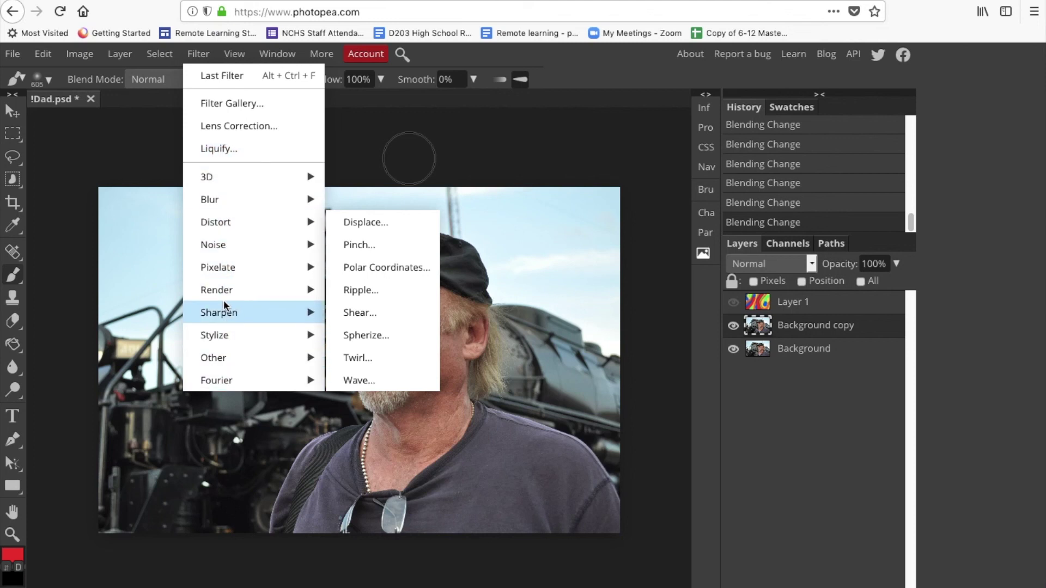
Step: Open Filter > Blur > Gaussian Blur for the duplicated portrait layer
{"action": "mouse_move", "coordinate": [214, 198]}
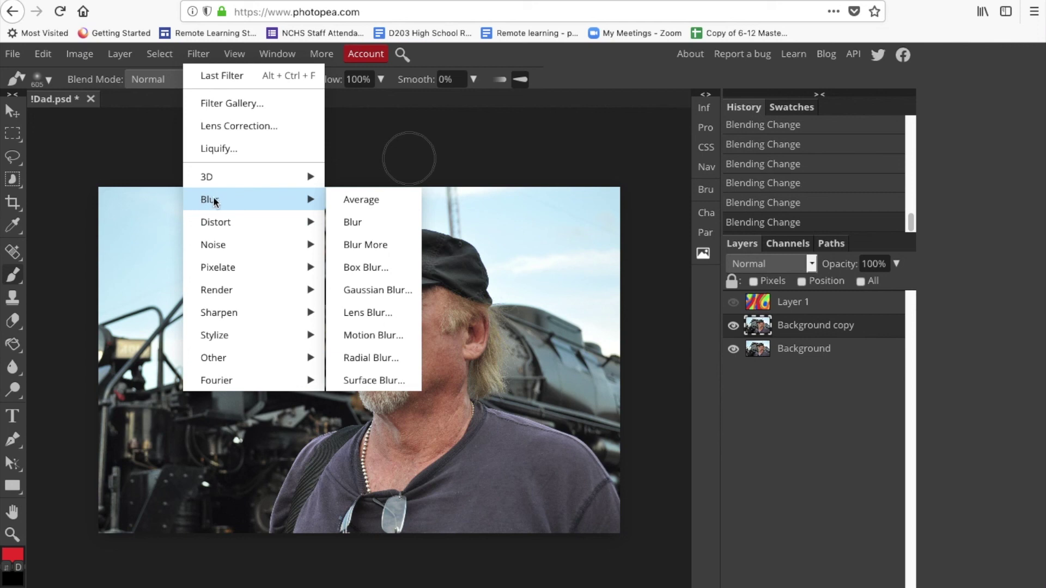
{"action": "mouse_move", "coordinate": [234, 312]}
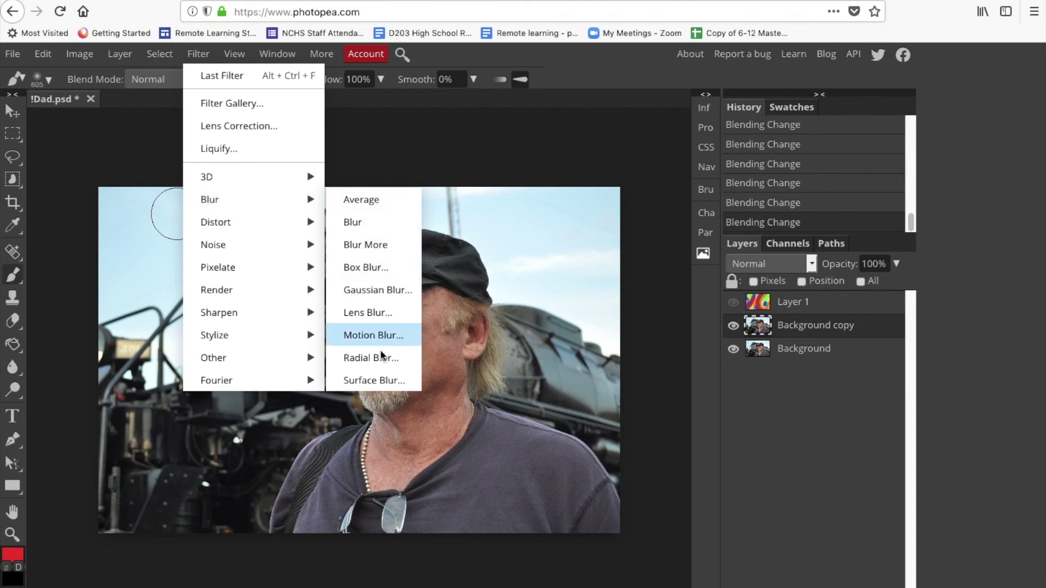
{"action": "left_click", "coordinate": [366, 293]}
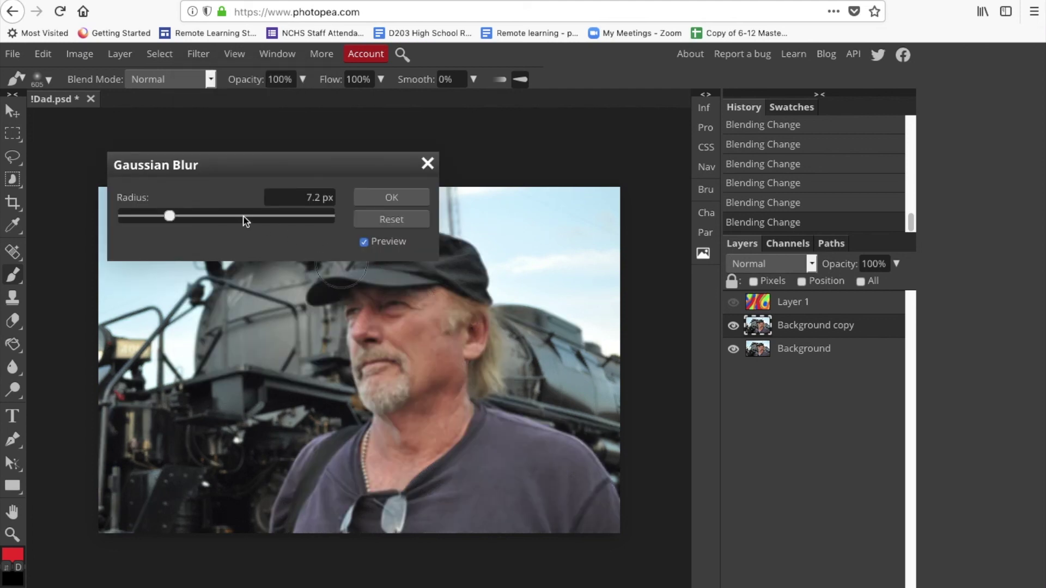
Step: Set the Gaussian Blur radius slider to 22 px and apply it to the Background copy
{"action": "left_click", "coordinate": [187, 216]}
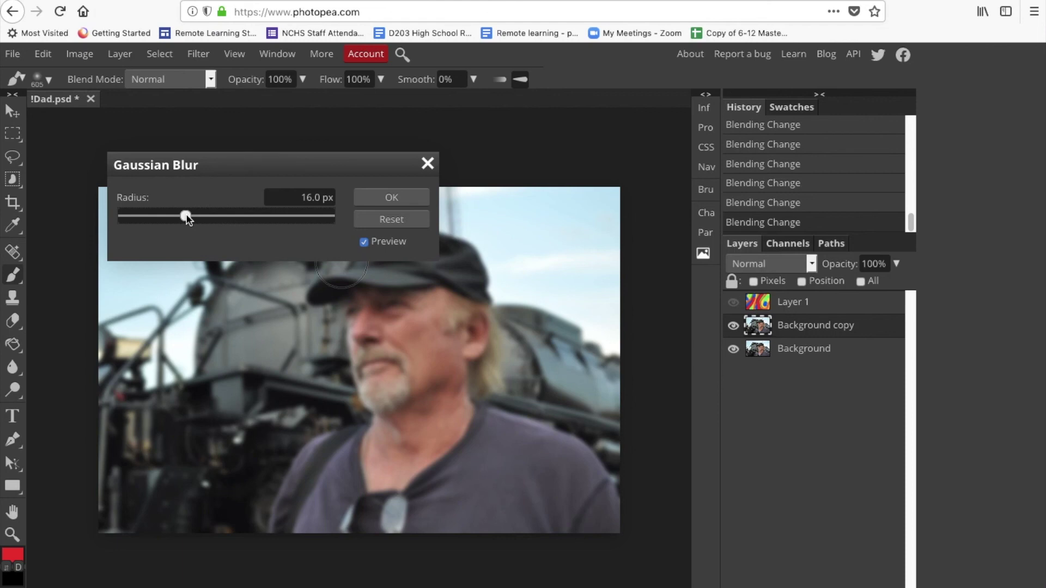
{"action": "left_click_drag", "start_coordinate": [186, 216], "coordinate": [187, 216]}
{"action": "left_click", "coordinate": [205, 217]}
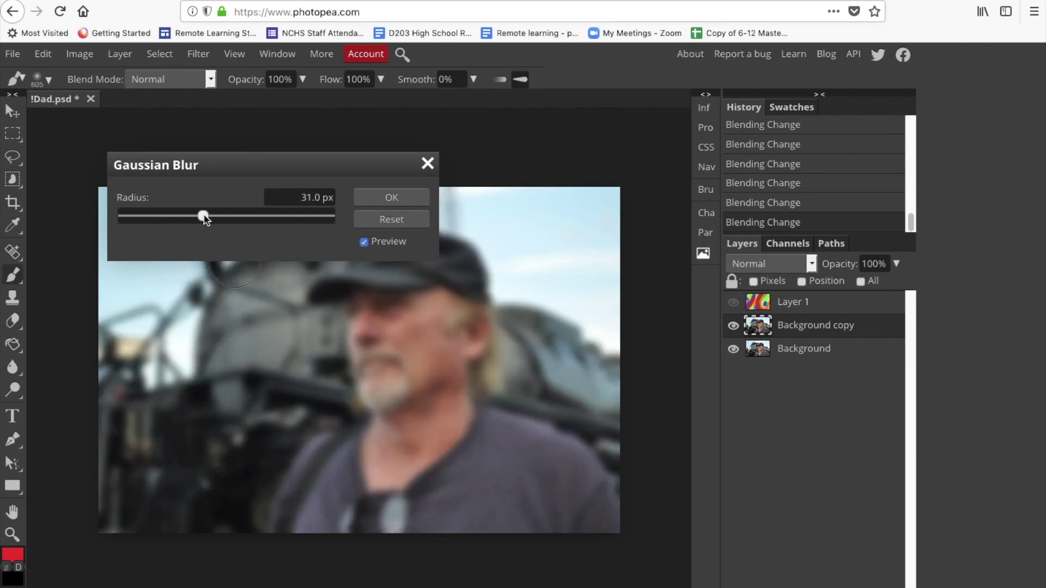
{"action": "left_click_drag", "start_coordinate": [204, 217], "coordinate": [202, 217]}
{"action": "left_click", "coordinate": [194, 217]}
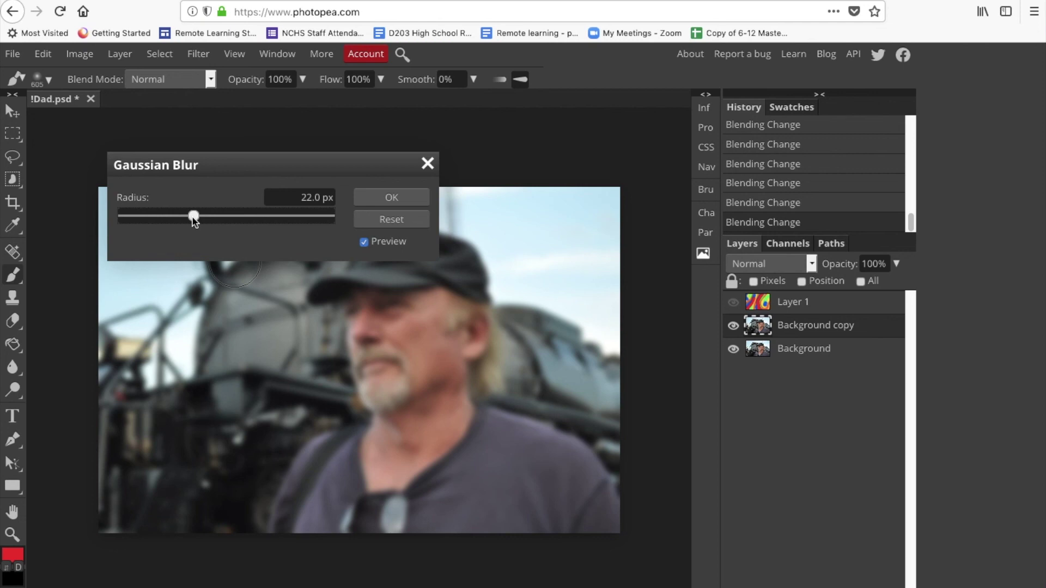
{"action": "left_click", "coordinate": [411, 200]}
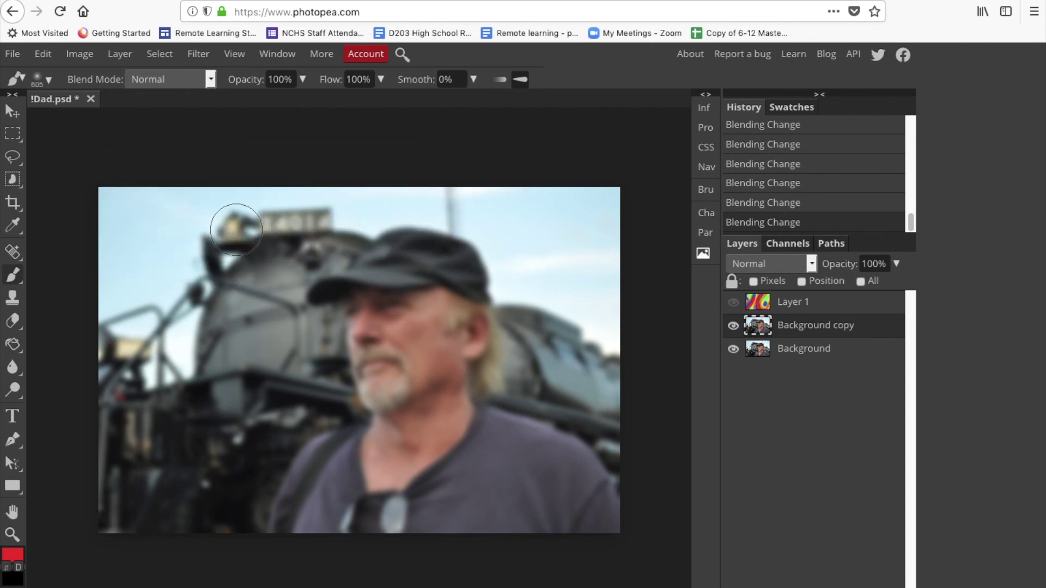
{"action": "left_click", "coordinate": [13, 323]}
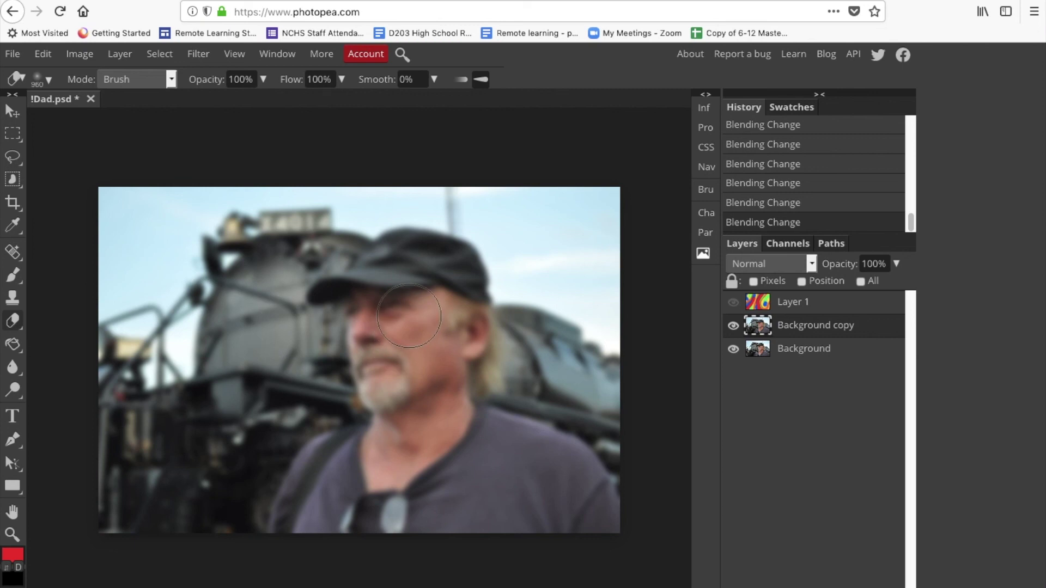
Step: Erase the blurred copy over the man's face and cap so he shows sharp
{"action": "mouse_move", "coordinate": [409, 316]}
{"action": "left_mouse_down"}
{"action": "mouse_move", "coordinate": [391, 350]}
{"action": "mouse_move", "coordinate": [412, 366]}
{"action": "mouse_move", "coordinate": [424, 292]}
{"action": "mouse_move", "coordinate": [407, 274]}
{"action": "mouse_move", "coordinate": [386, 284]}
{"action": "mouse_move", "coordinate": [393, 374]}
{"action": "mouse_move", "coordinate": [407, 396]}
{"action": "mouse_move", "coordinate": [448, 346]}
{"action": "mouse_move", "coordinate": [448, 271]}
{"action": "mouse_move", "coordinate": [414, 268]}
{"action": "mouse_move", "coordinate": [397, 280]}
{"action": "mouse_move", "coordinate": [413, 344]}
{"action": "mouse_move", "coordinate": [444, 431]}
{"action": "mouse_move", "coordinate": [513, 479]}
{"action": "mouse_move", "coordinate": [528, 525]}
{"action": "mouse_move", "coordinate": [501, 540]}
{"action": "mouse_move", "coordinate": [422, 481]}
{"action": "mouse_move", "coordinate": [425, 464]}
{"action": "mouse_move", "coordinate": [392, 471]}
{"action": "mouse_move", "coordinate": [402, 481]}
{"action": "mouse_move", "coordinate": [390, 483]}
{"action": "mouse_move", "coordinate": [343, 477]}
{"action": "mouse_move", "coordinate": [395, 445]}
{"action": "mouse_move", "coordinate": [412, 369]}
{"action": "mouse_move", "coordinate": [431, 345]}
{"action": "mouse_move", "coordinate": [459, 355]}
{"action": "mouse_move", "coordinate": [452, 297]}
{"action": "mouse_move", "coordinate": [428, 272]}
{"action": "mouse_move", "coordinate": [404, 269]}
{"action": "mouse_move", "coordinate": [390, 283]}
{"action": "mouse_move", "coordinate": [406, 283]}
{"action": "mouse_move", "coordinate": [375, 301]}
{"action": "mouse_move", "coordinate": [350, 297]}
{"action": "mouse_move", "coordinate": [382, 300]}
{"action": "mouse_move", "coordinate": [419, 376]}
{"action": "mouse_move", "coordinate": [433, 339]}
{"action": "mouse_move", "coordinate": [433, 354]}
{"action": "mouse_move", "coordinate": [415, 364]}
{"action": "left_mouse_up"}
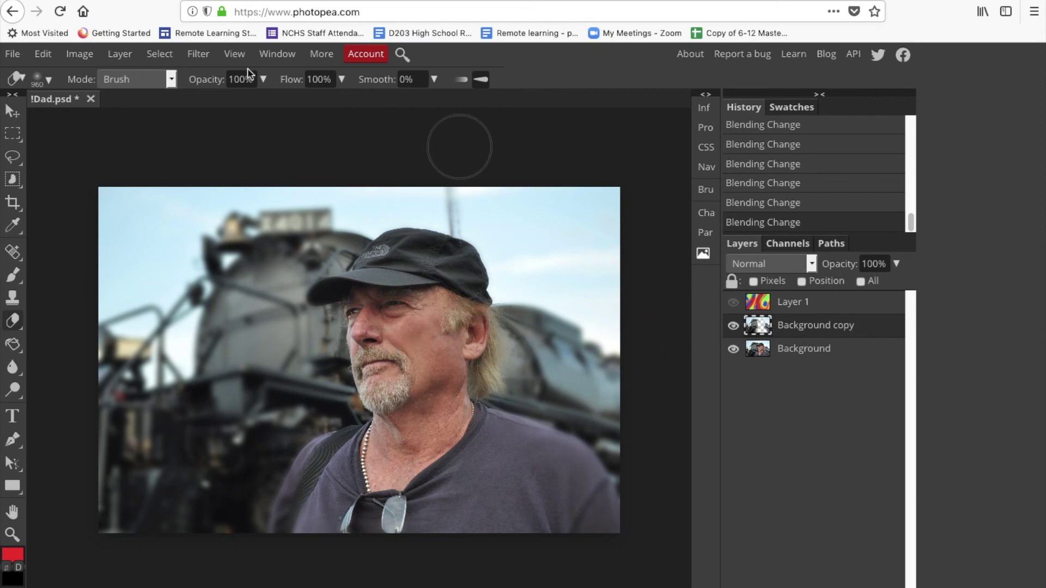
{"action": "left_click", "coordinate": [45, 55]}
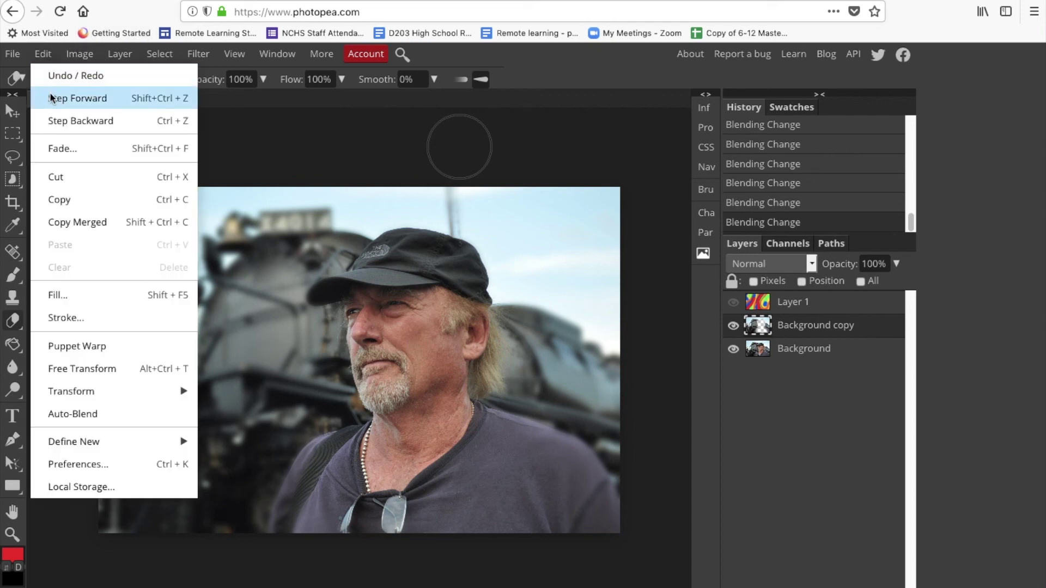
Step: Step backward twice to undo the eraser strokes and the Gaussian blur
{"action": "left_click", "coordinate": [52, 120]}
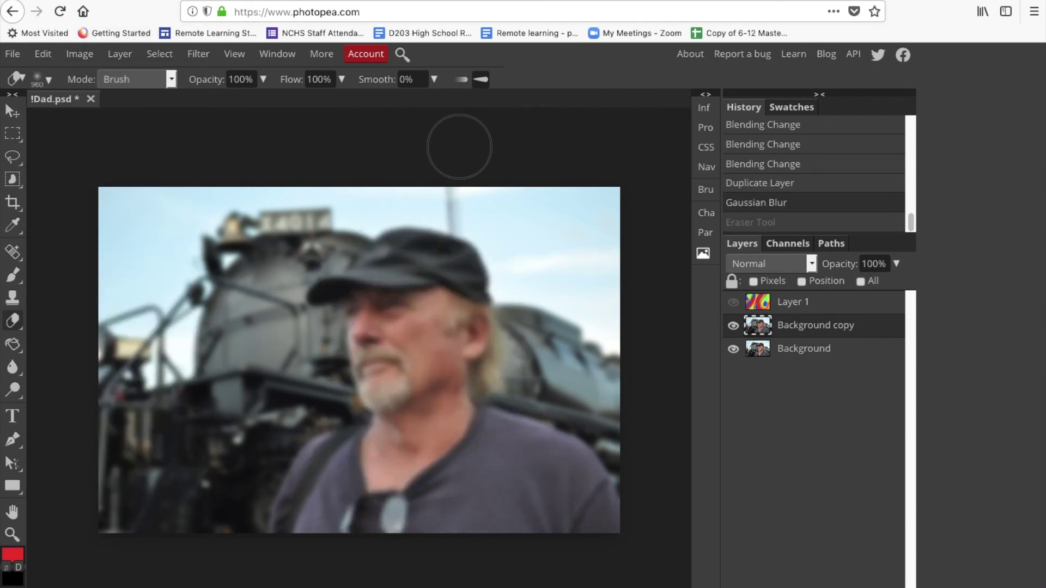
{"action": "left_click", "coordinate": [43, 53]}
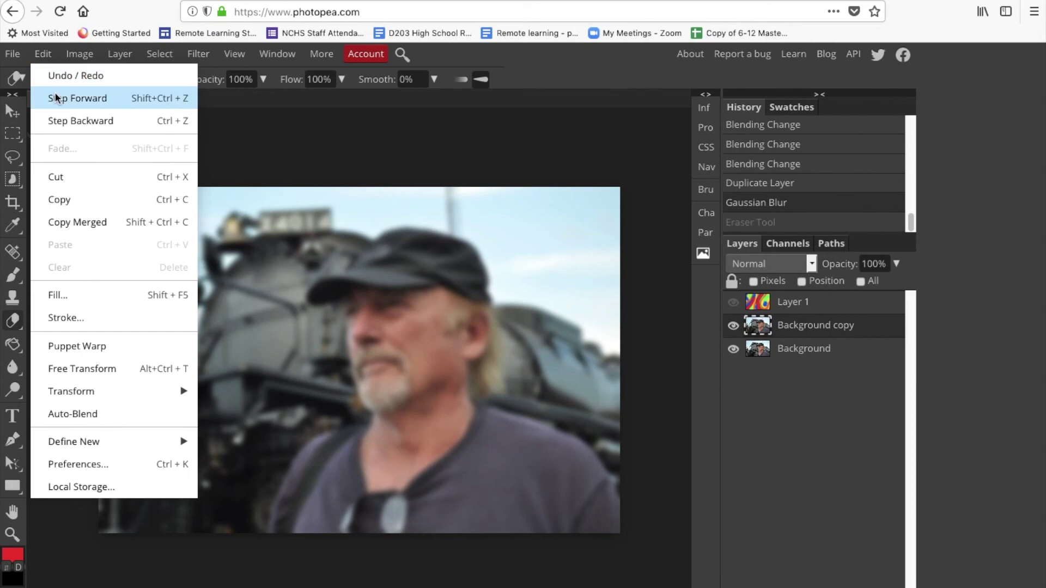
{"action": "left_click", "coordinate": [58, 119]}
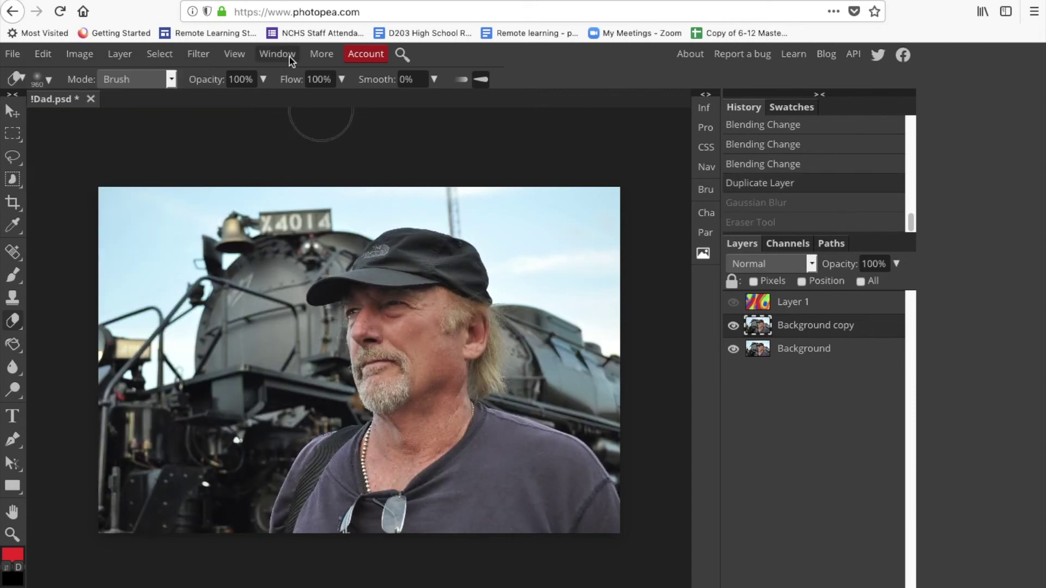
Step: Open Filter > Blur > Motion Blur for the Background copy
{"action": "left_click", "coordinate": [198, 53]}
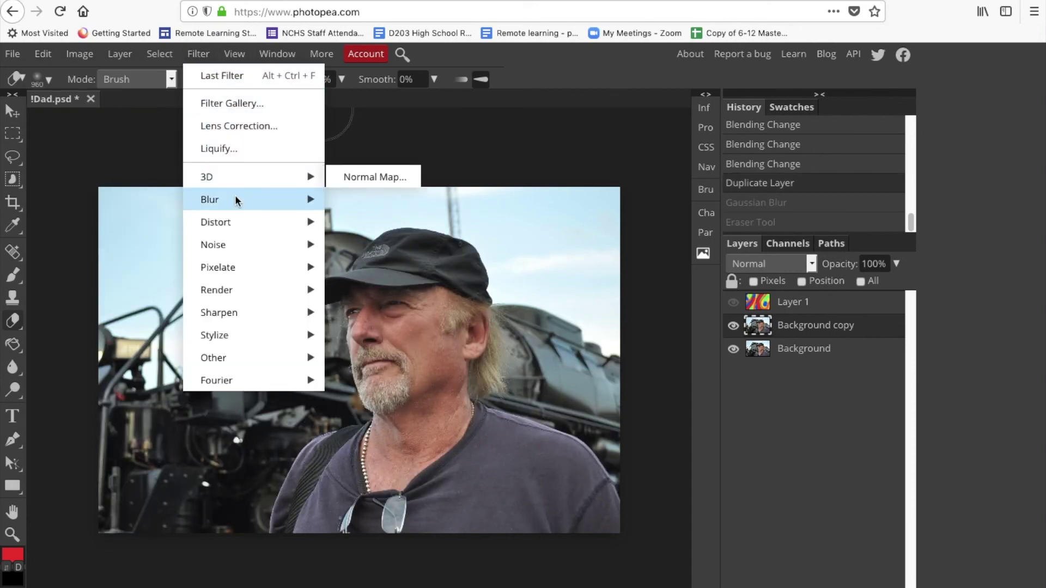
{"action": "mouse_move", "coordinate": [235, 200]}
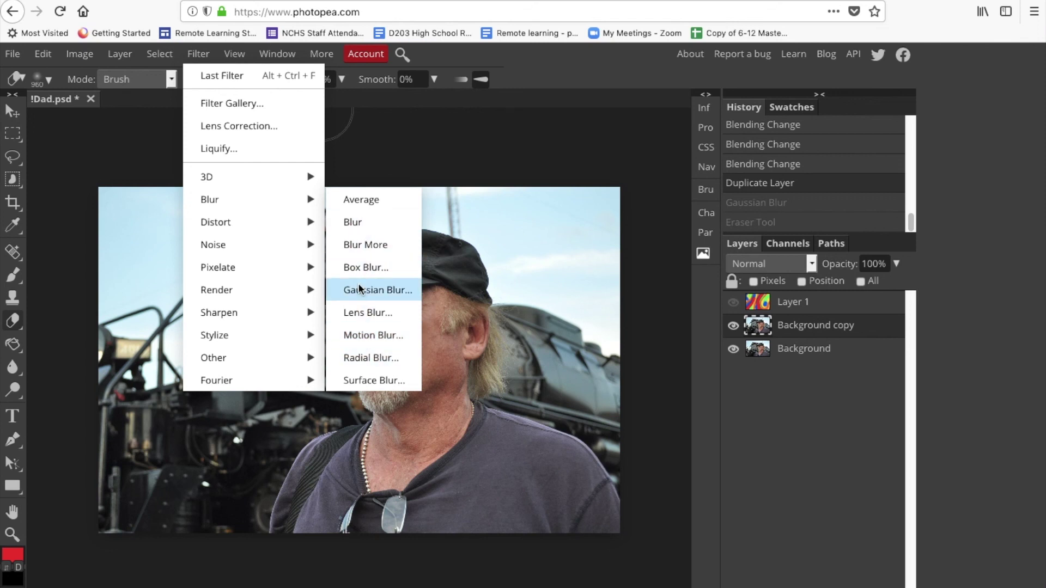
{"action": "left_click", "coordinate": [359, 333]}
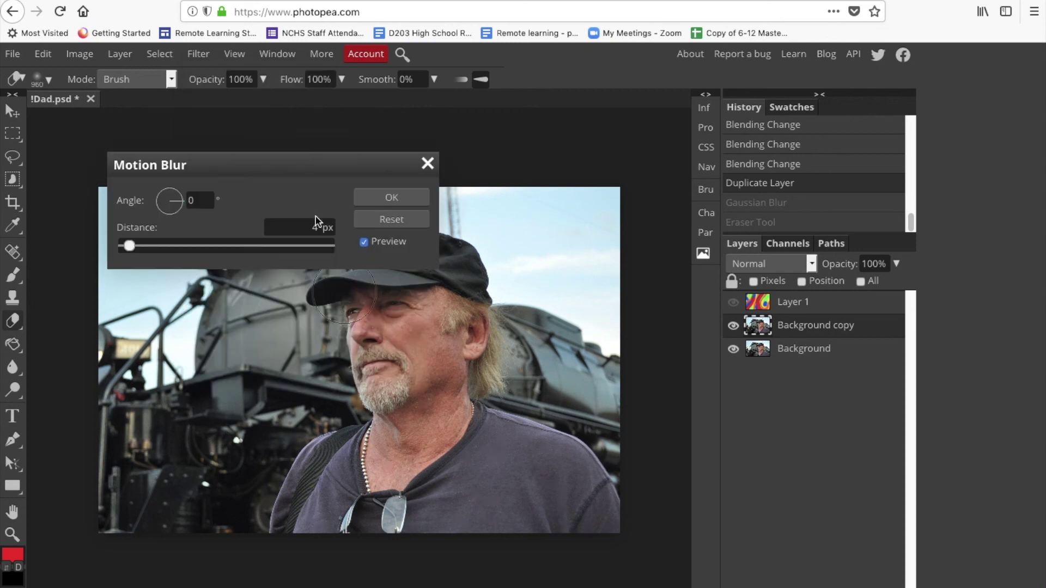
Step: Set Motion Blur distance to 93 px with a near-horizontal angle and apply it
{"action": "left_click_drag", "start_coordinate": [302, 175], "coordinate": [398, 72]}
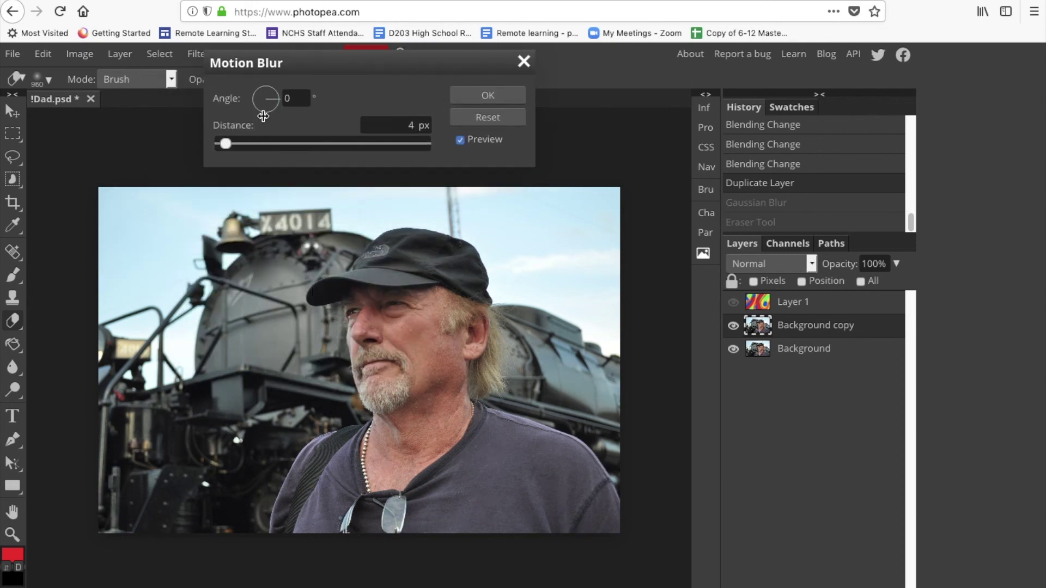
{"action": "left_click_drag", "start_coordinate": [229, 143], "coordinate": [261, 144]}
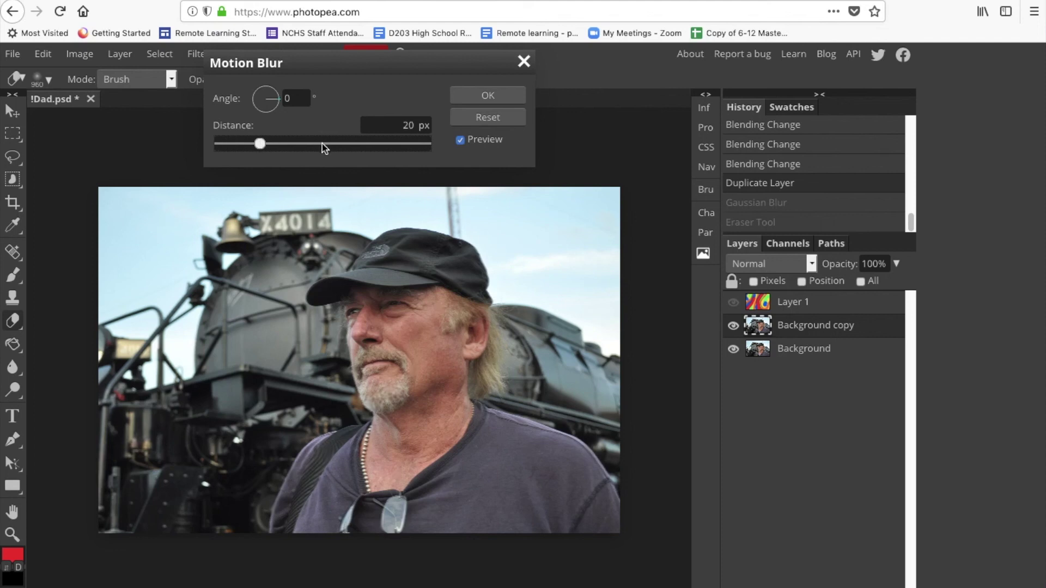
{"action": "left_click", "coordinate": [323, 144]}
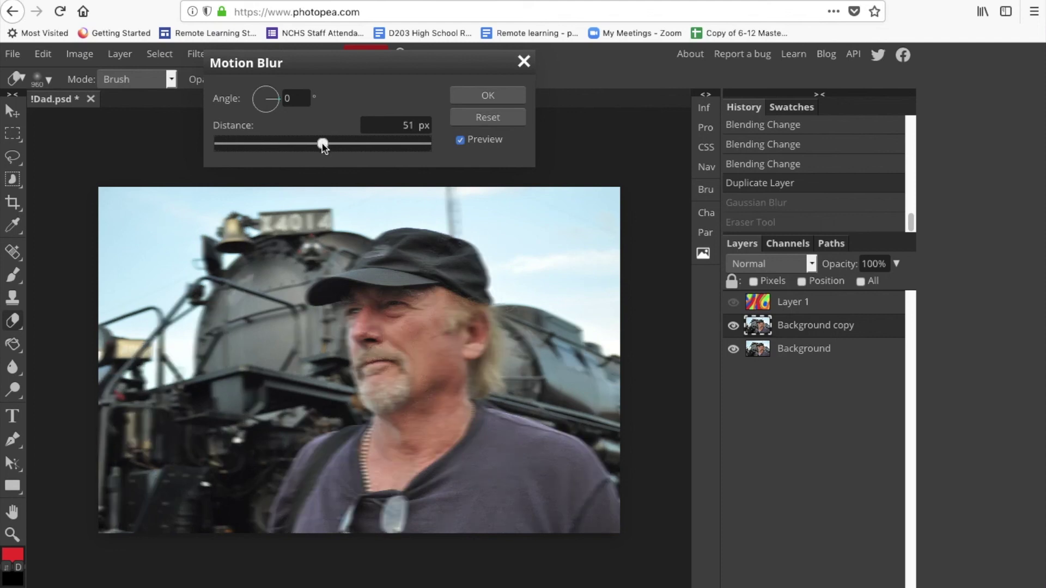
{"action": "left_click_drag", "start_coordinate": [324, 145], "coordinate": [378, 143]}
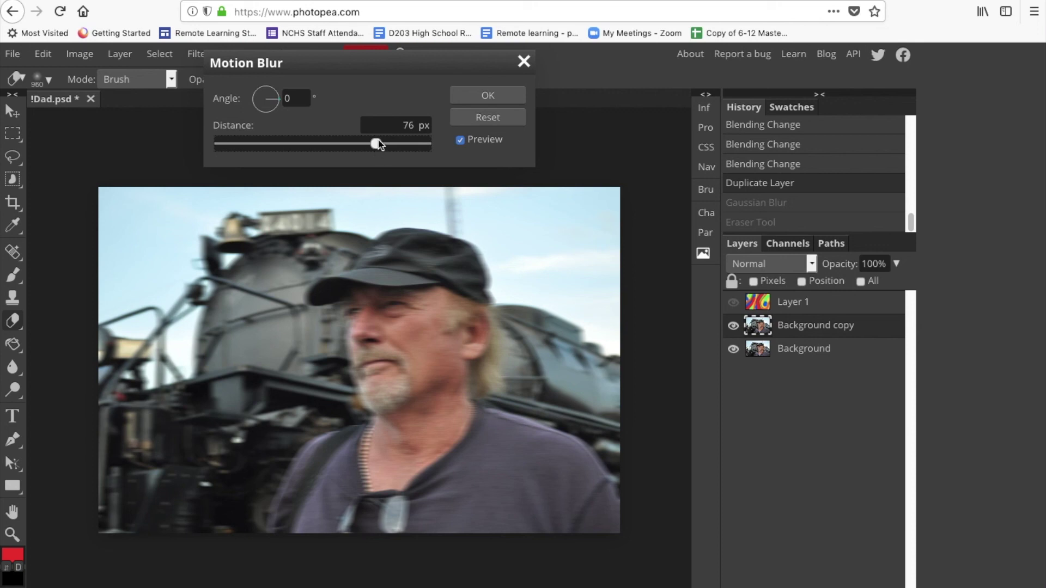
{"action": "left_click", "coordinate": [411, 143]}
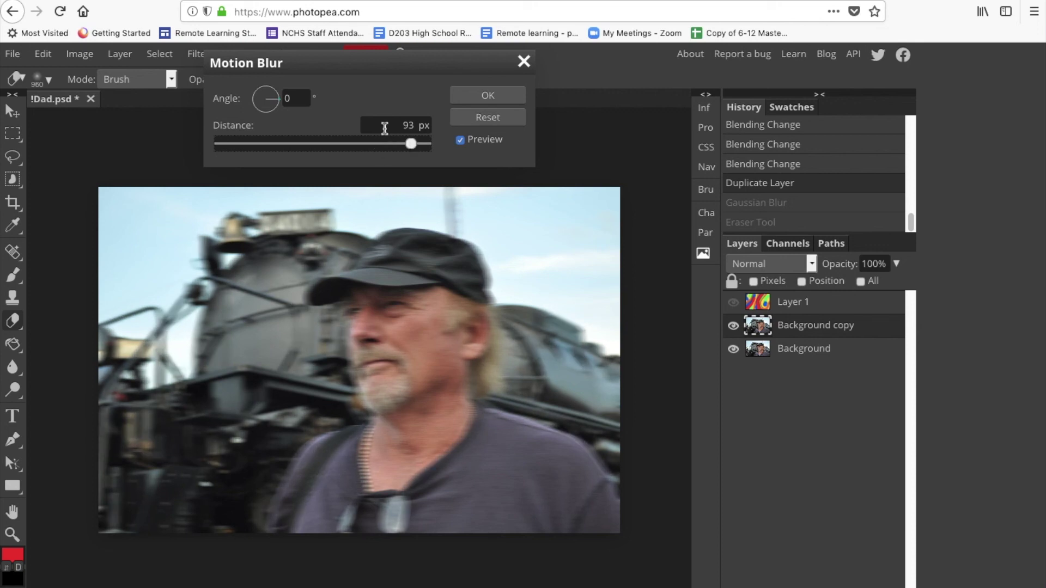
{"action": "left_click", "coordinate": [276, 91]}
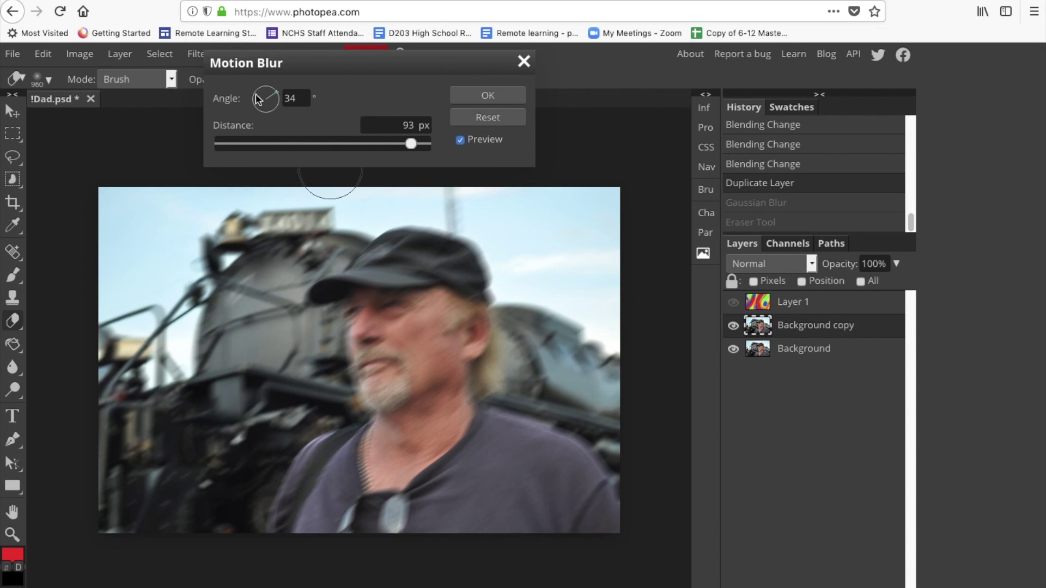
{"action": "left_click", "coordinate": [263, 90]}
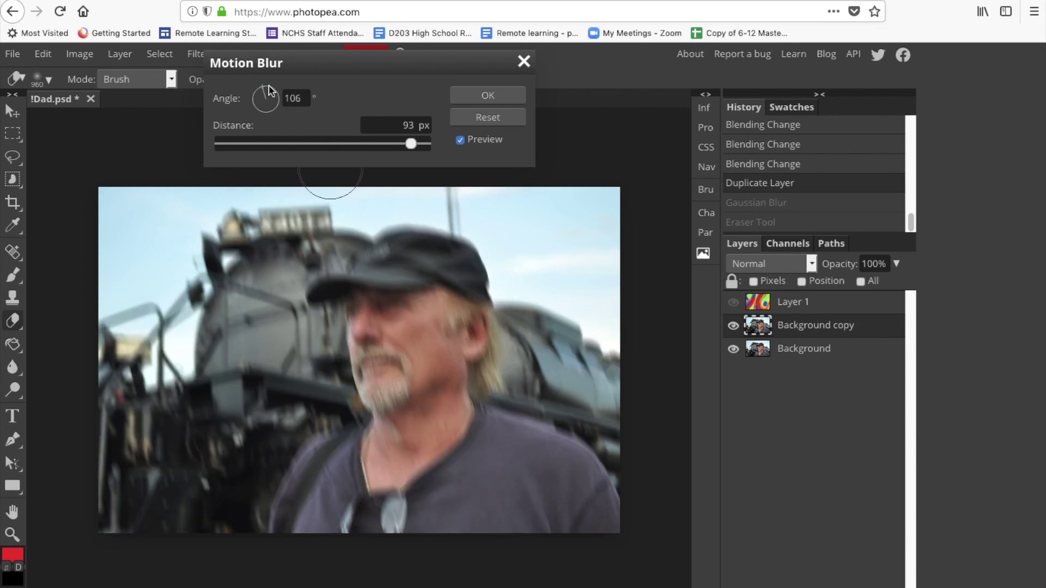
{"action": "left_click", "coordinate": [279, 95]}
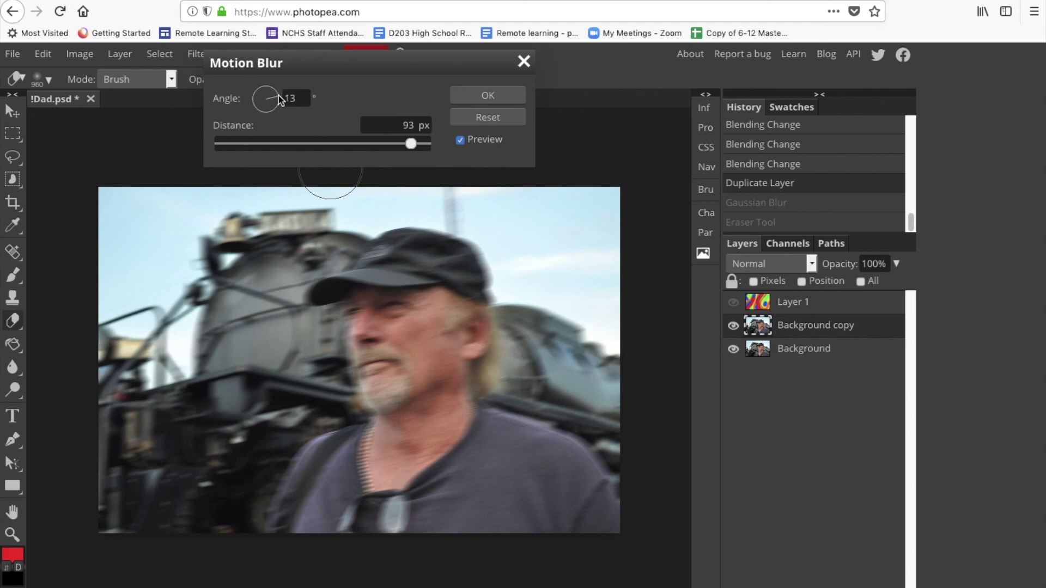
{"action": "left_click", "coordinate": [471, 100]}
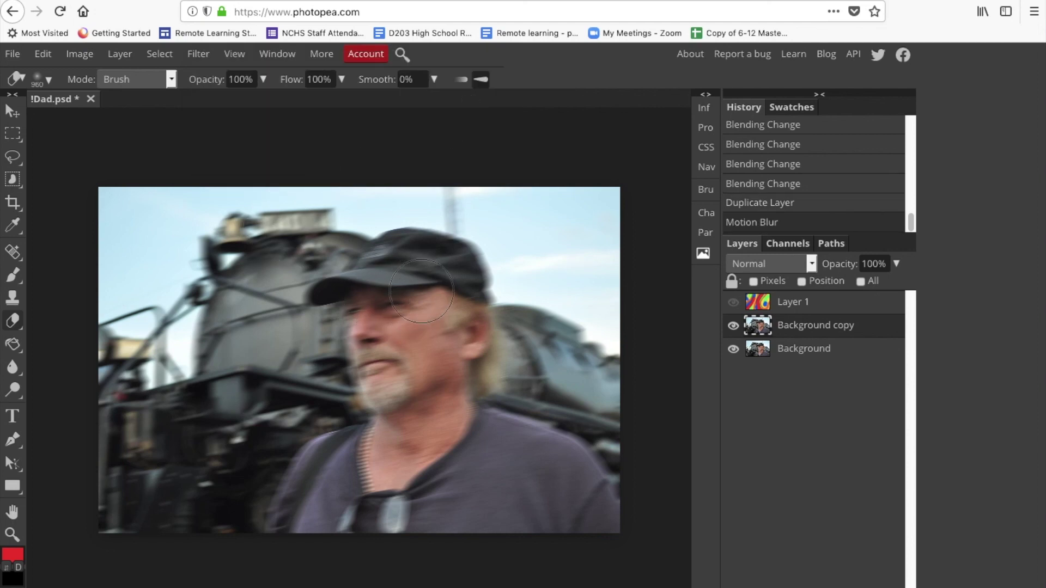
Step: Erase over the man's face, then step back to undo that eraser stroke
{"action": "mouse_move", "coordinate": [421, 291]}
{"action": "left_mouse_down"}
{"action": "mouse_move", "coordinate": [406, 359]}
{"action": "mouse_move", "coordinate": [392, 386]}
{"action": "mouse_move", "coordinate": [365, 403]}
{"action": "mouse_move", "coordinate": [401, 277]}
{"action": "mouse_move", "coordinate": [425, 252]}
{"action": "mouse_move", "coordinate": [455, 288]}
{"action": "mouse_move", "coordinate": [423, 379]}
{"action": "mouse_move", "coordinate": [455, 295]}
{"action": "mouse_move", "coordinate": [406, 262]}
{"action": "mouse_move", "coordinate": [370, 288]}
{"action": "mouse_move", "coordinate": [414, 453]}
{"action": "left_mouse_up"}
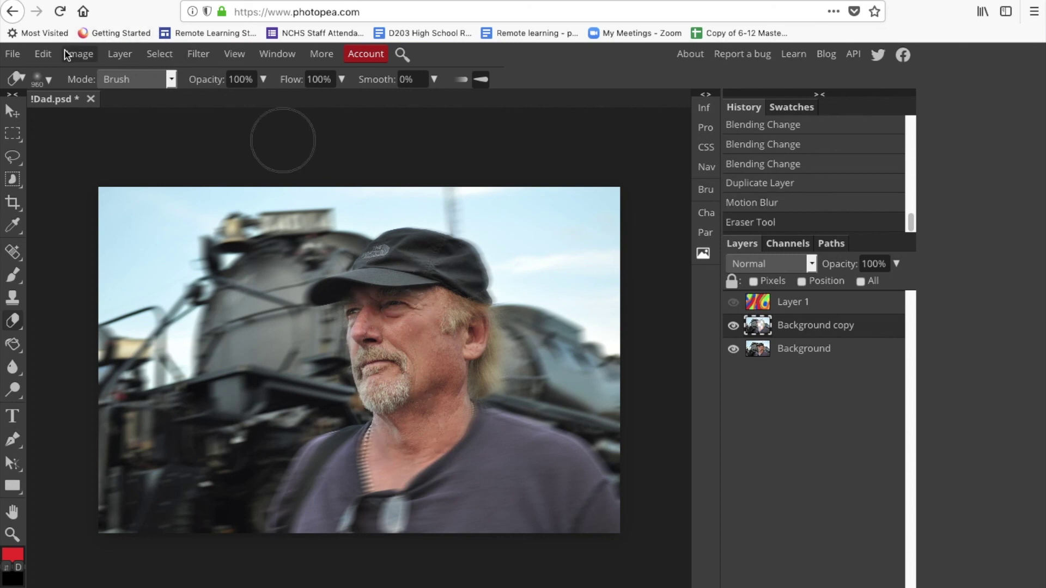
{"action": "left_click", "coordinate": [43, 53]}
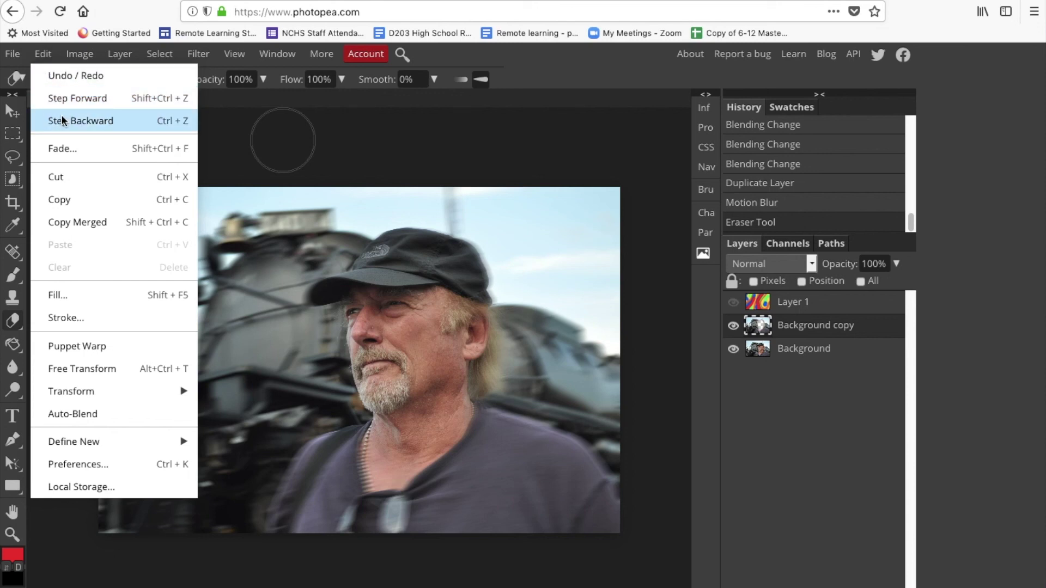
{"action": "left_click", "coordinate": [62, 121]}
Step: Undo the motion blur and start a Radial Blur on the Background copy
{"action": "left_click", "coordinate": [43, 55]}
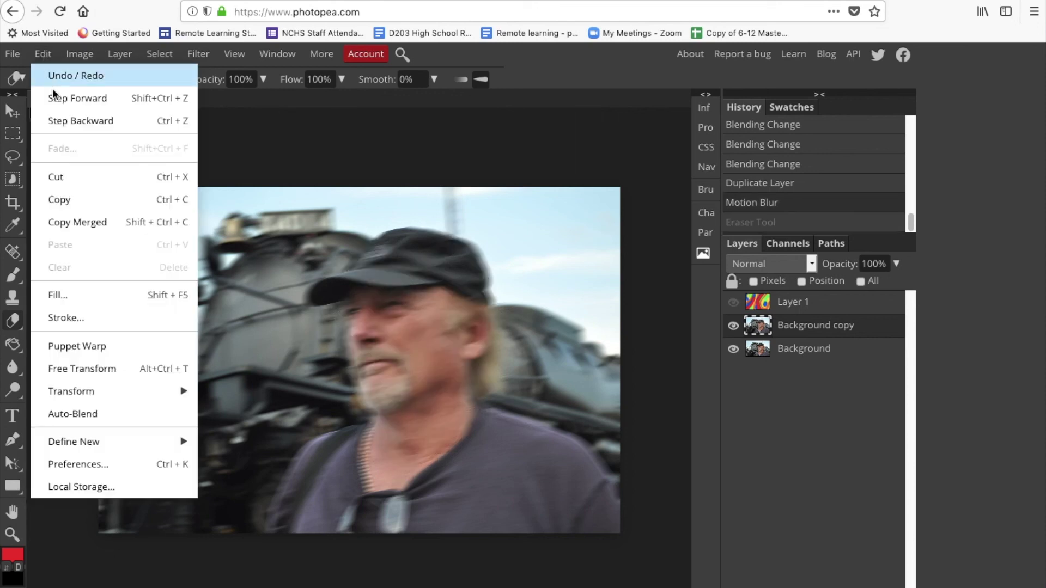
{"action": "left_click", "coordinate": [62, 119]}
{"action": "left_click", "coordinate": [195, 56]}
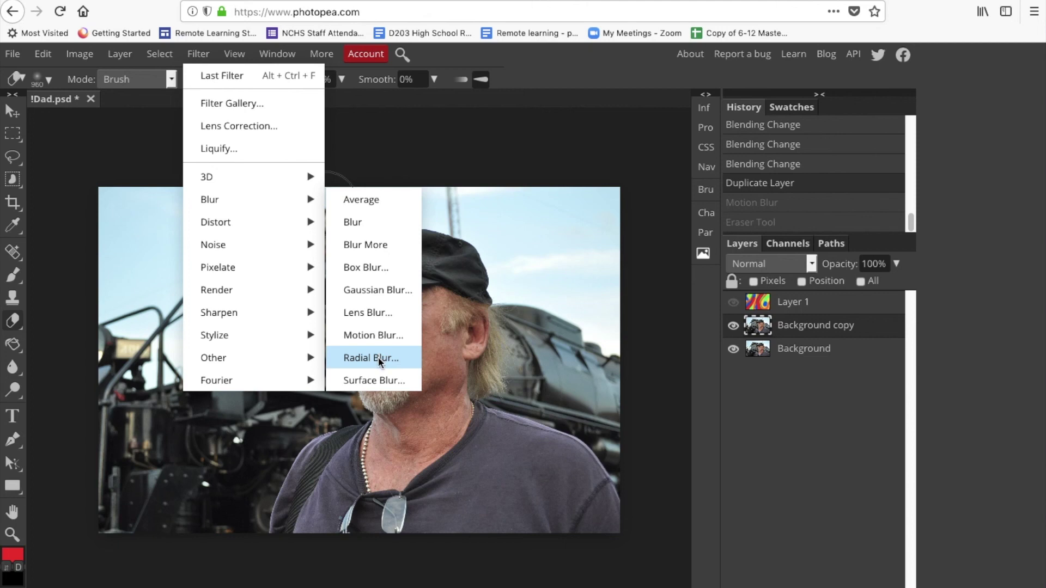
{"action": "left_click", "coordinate": [378, 357]}
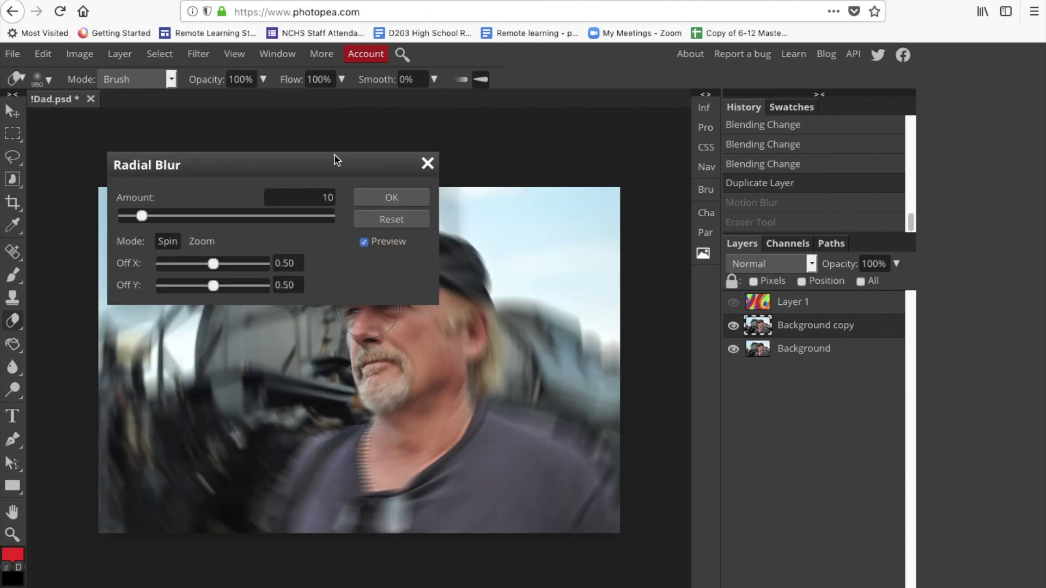
Step: Preview a Spin radial blur, amount 10, Off X 0.70, then cancel without applying
{"action": "left_click_drag", "start_coordinate": [335, 155], "coordinate": [630, 2]}
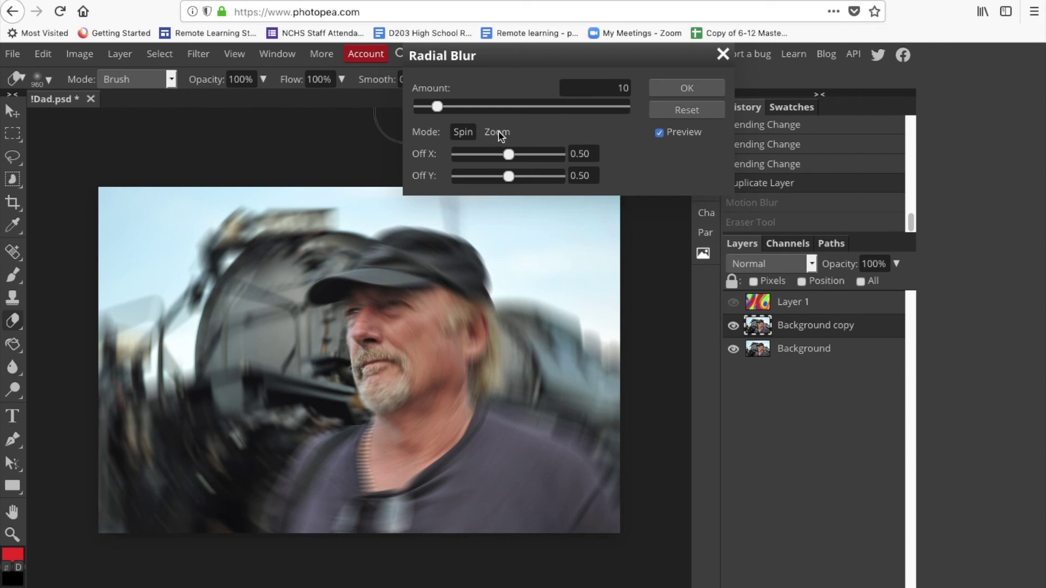
{"action": "key", "text": "Right"}
{"action": "key", "text": "Right"}
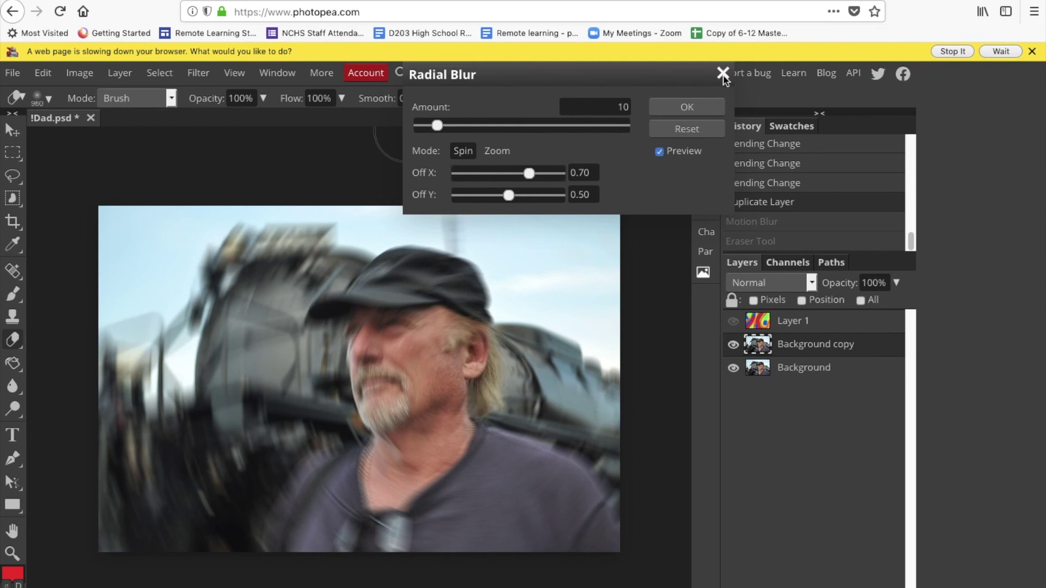
{"action": "left_click", "coordinate": [696, 131]}
Step: Discard the radial blur preview and use the Navigator to zoom onto the face and back out
{"action": "key", "text": "Escape"}
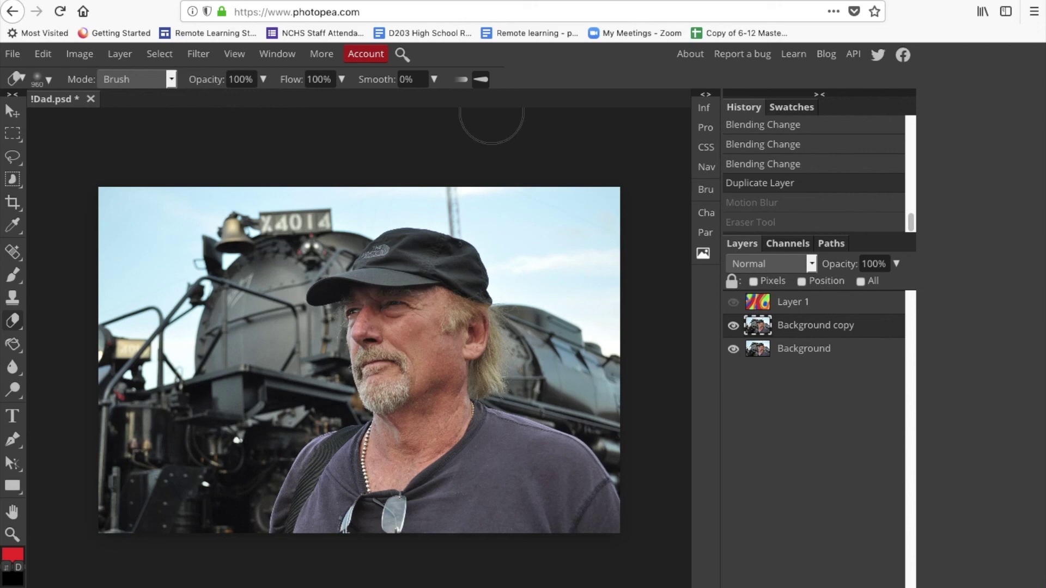
{"action": "left_click", "coordinate": [708, 167]}
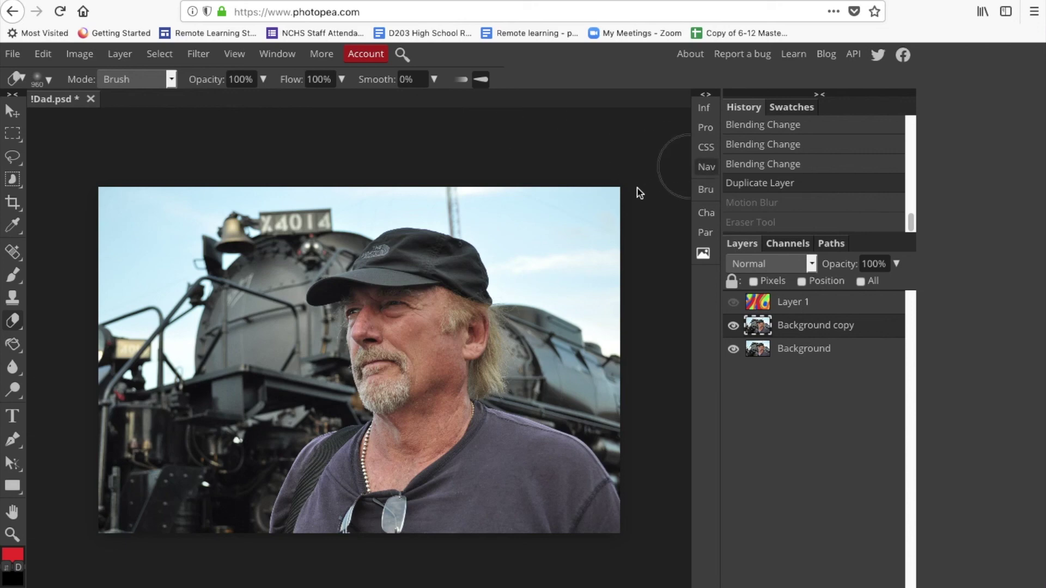
{"action": "left_click_drag", "start_coordinate": [534, 271], "coordinate": [550, 269]}
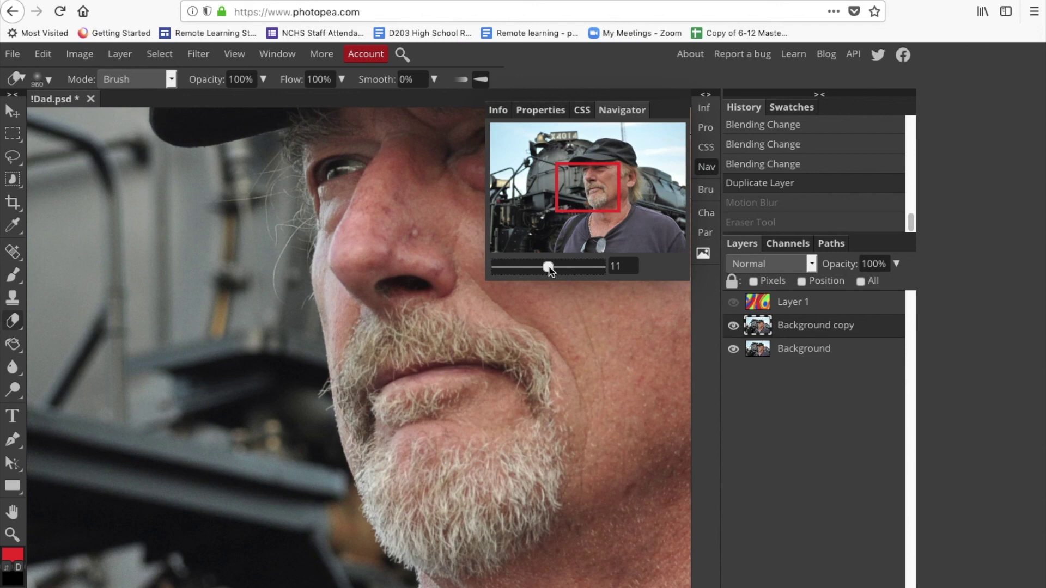
{"action": "left_click_drag", "start_coordinate": [551, 269], "coordinate": [535, 269]}
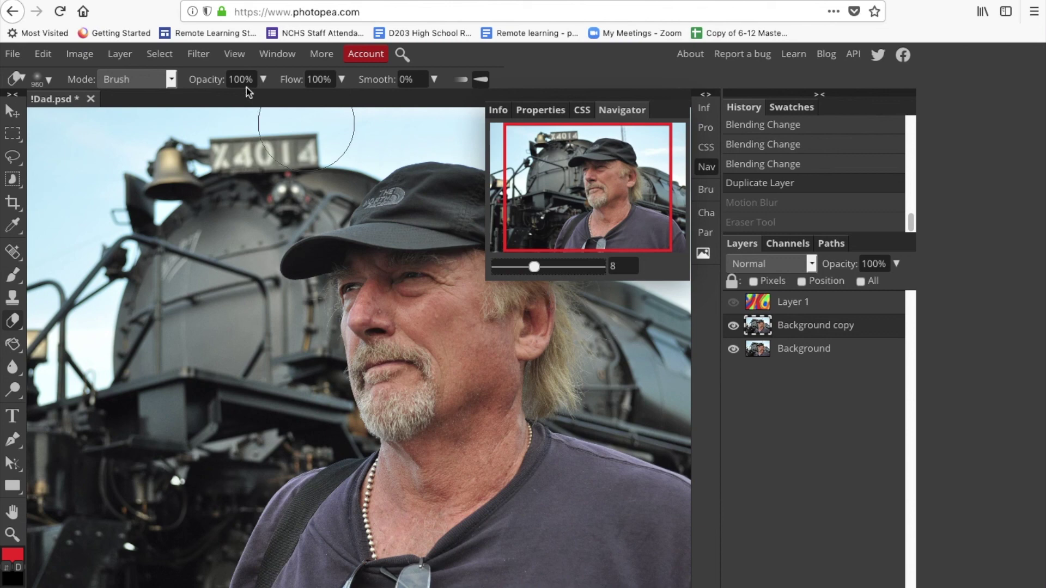
{"action": "left_click", "coordinate": [12, 54]}
Step: Open !Submarine.JPG from the Photopea_SAMPLES folder
{"action": "left_click", "coordinate": [31, 100]}
{"action": "scroll", "coordinate": [354, 158], "scroll_direction": "up", "scroll_amount": 1}
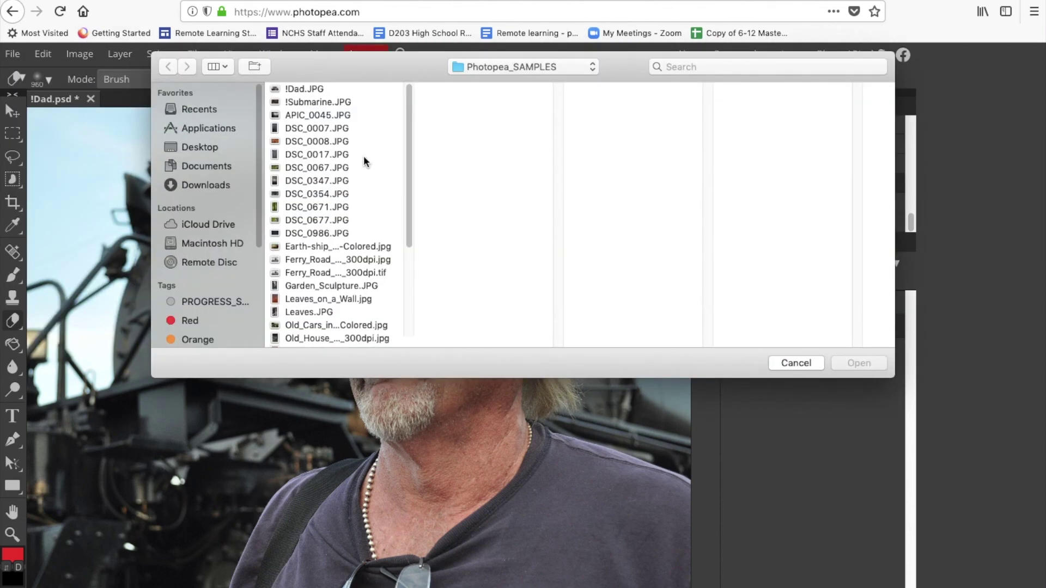
{"action": "left_click", "coordinate": [308, 102]}
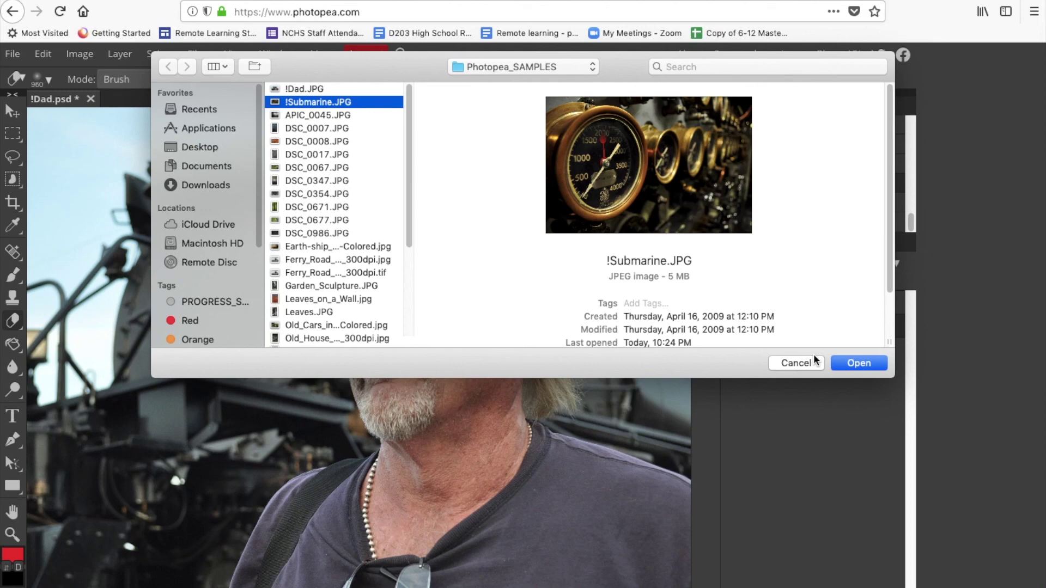
{"action": "left_click", "coordinate": [859, 362]}
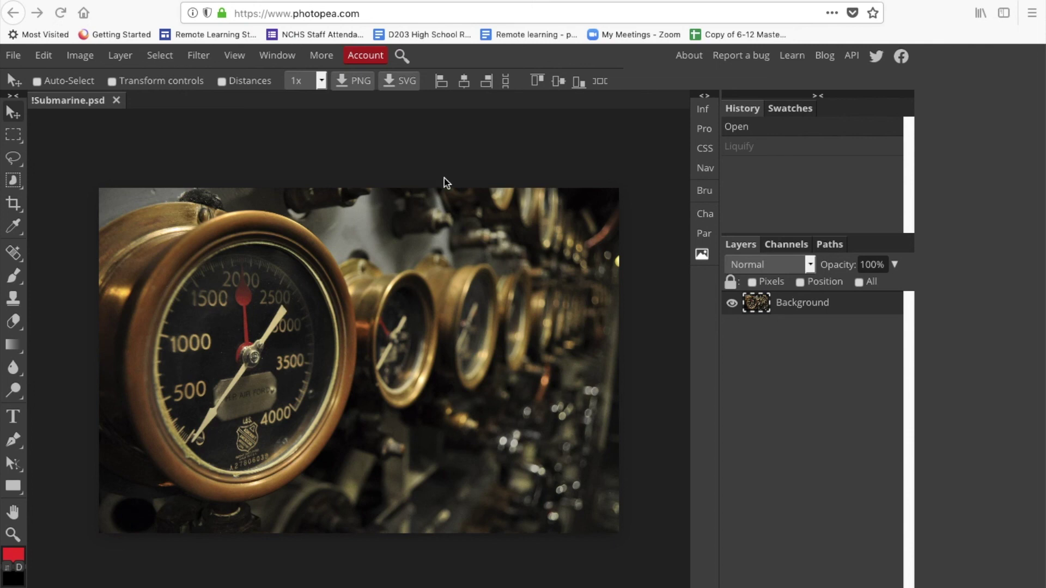
Step: Zoom the Navigator onto the big gauge and duplicate Background as Layer 1
{"action": "left_click", "coordinate": [706, 173]}
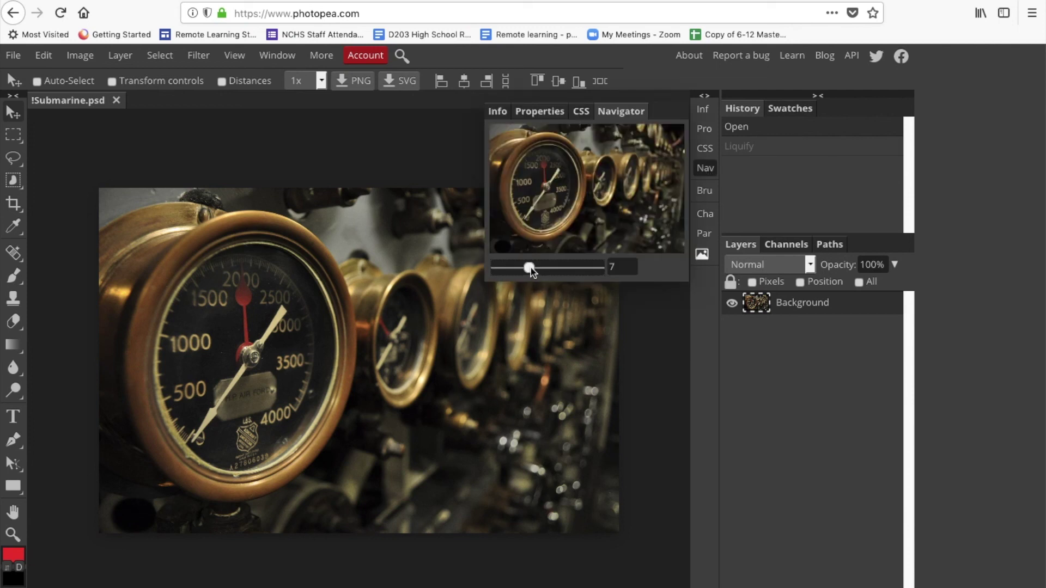
{"action": "left_click_drag", "start_coordinate": [531, 267], "coordinate": [539, 271]}
{"action": "left_click_drag", "start_coordinate": [574, 173], "coordinate": [541, 168]}
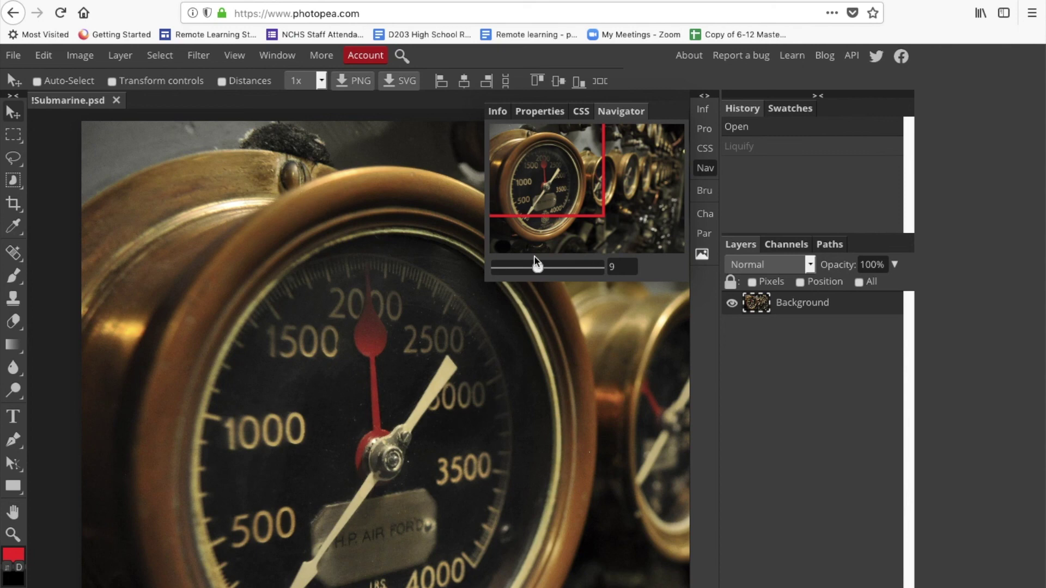
{"action": "left_click", "coordinate": [558, 192]}
{"action": "left_click_drag", "start_coordinate": [558, 191], "coordinate": [548, 175]}
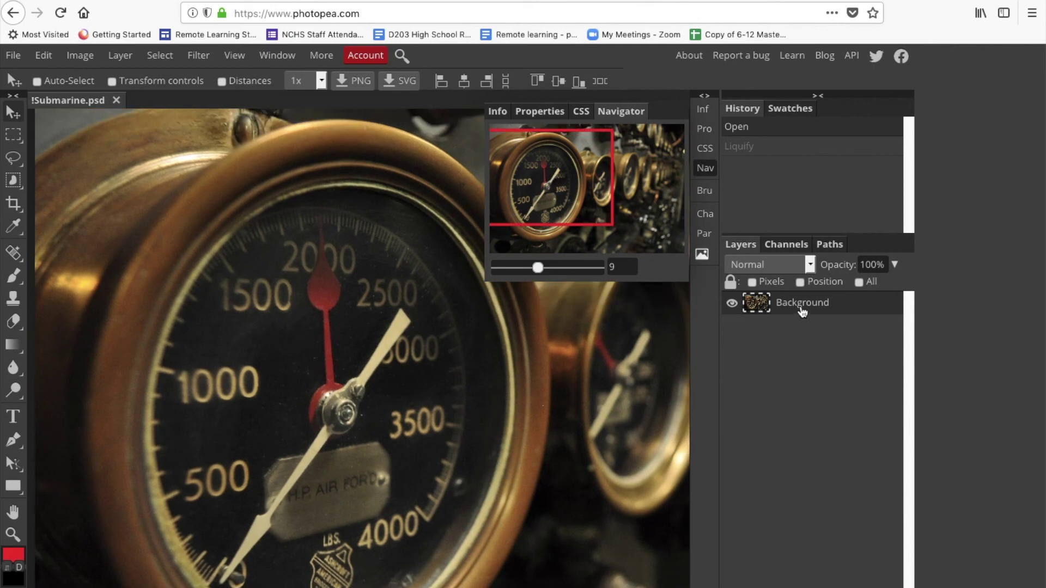
{"action": "left_click_drag", "start_coordinate": [801, 304], "coordinate": [871, 561]}
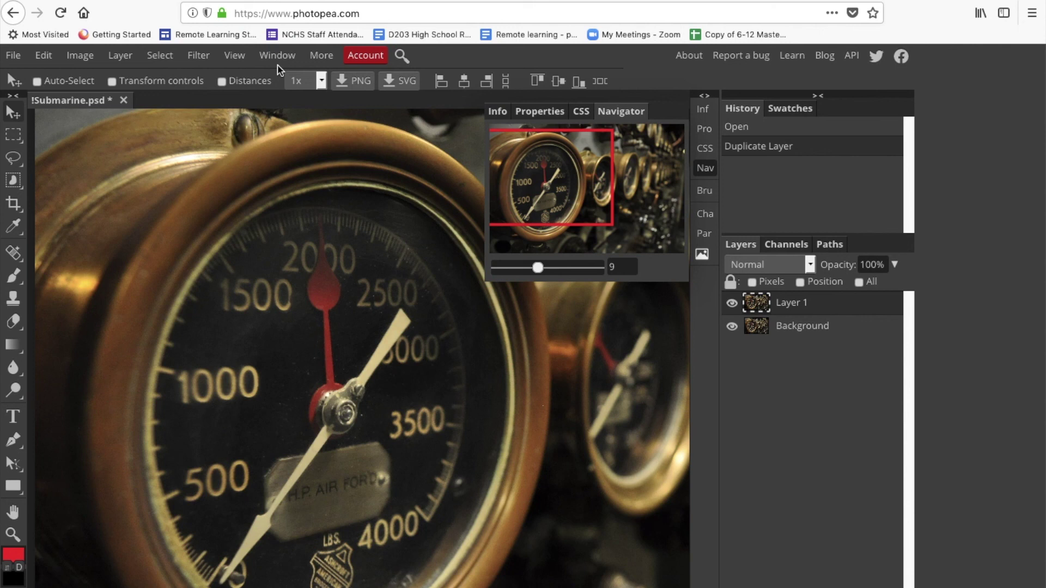
Step: Run Filter > Sharpen > Unsharp Mask on Layer 1 with Amount 66%, Radius 5 px, Threshold 0
{"action": "left_click", "coordinate": [197, 56]}
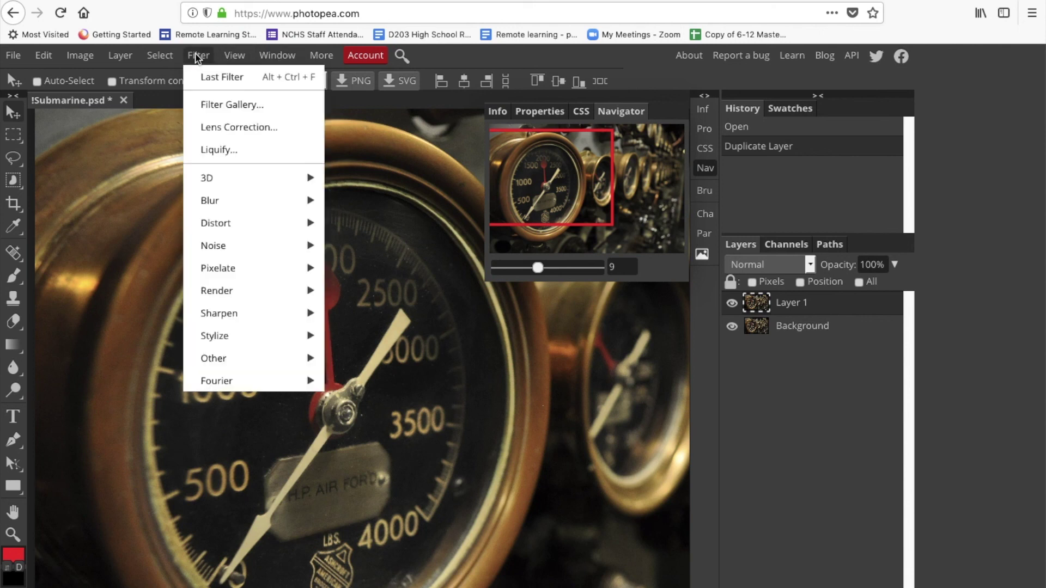
{"action": "mouse_move", "coordinate": [252, 316]}
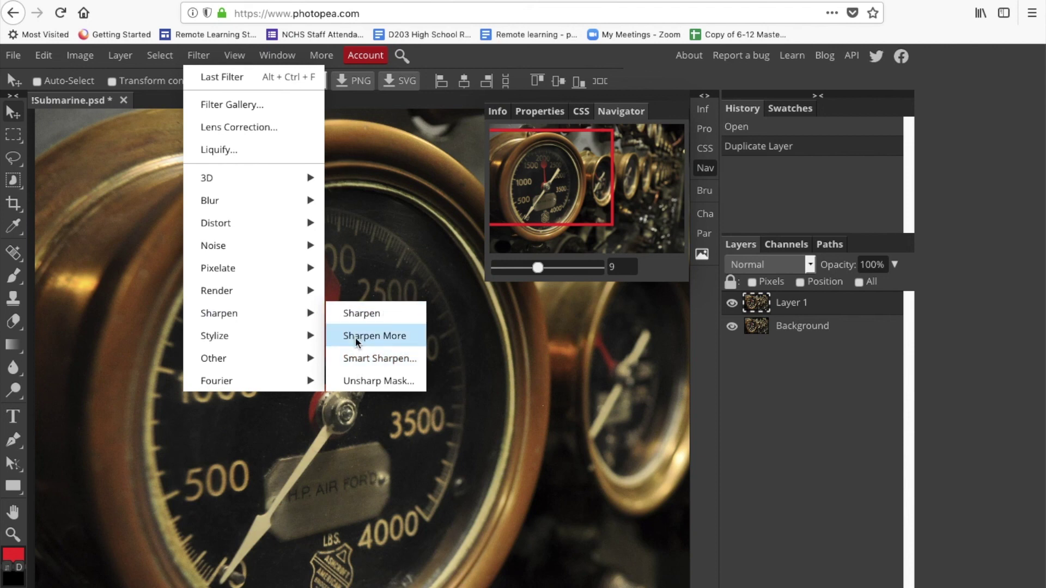
{"action": "left_click", "coordinate": [370, 380]}
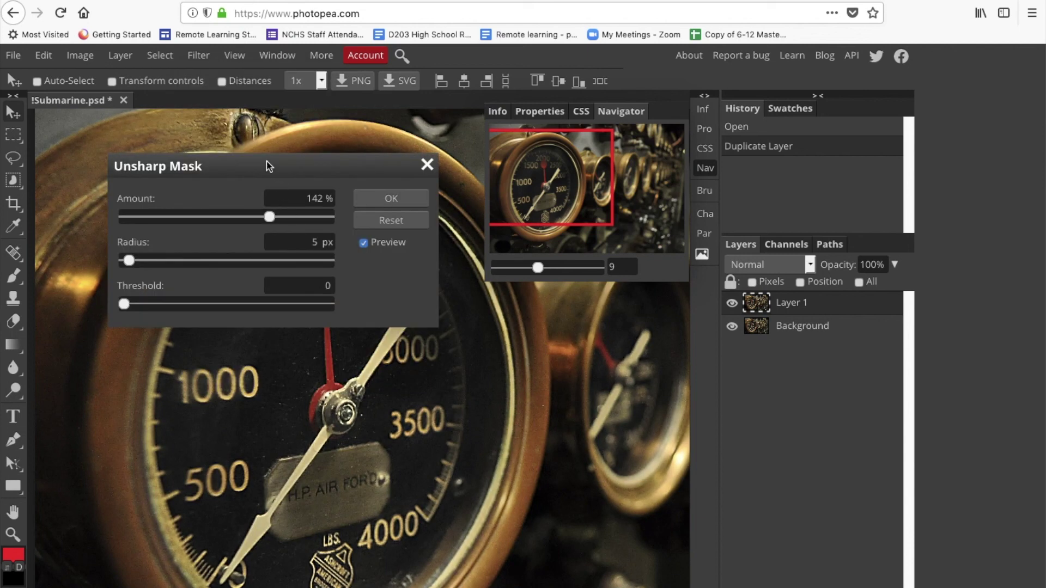
{"action": "left_click_drag", "start_coordinate": [267, 167], "coordinate": [696, 190]}
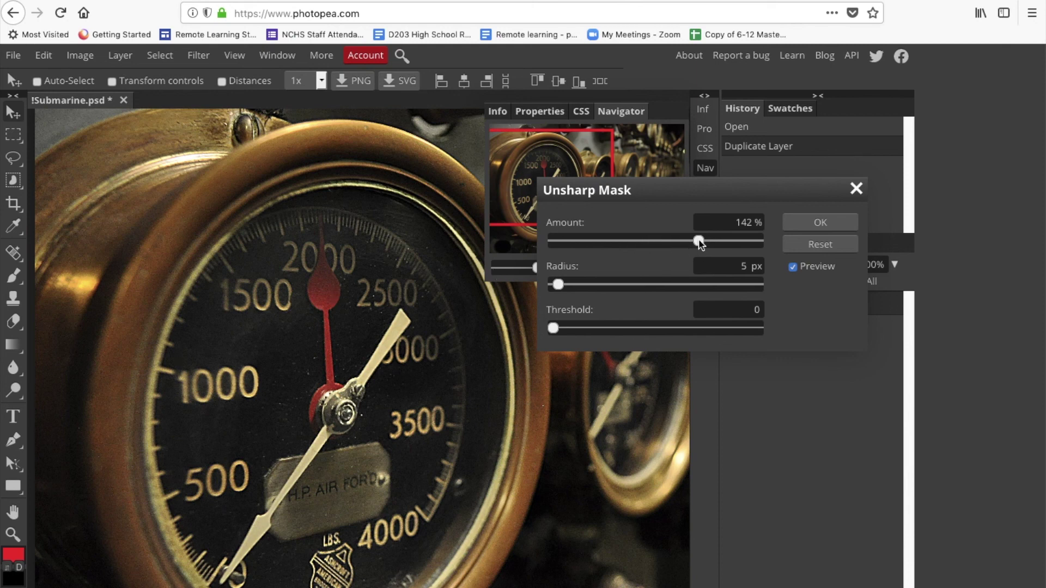
{"action": "left_click", "coordinate": [631, 241]}
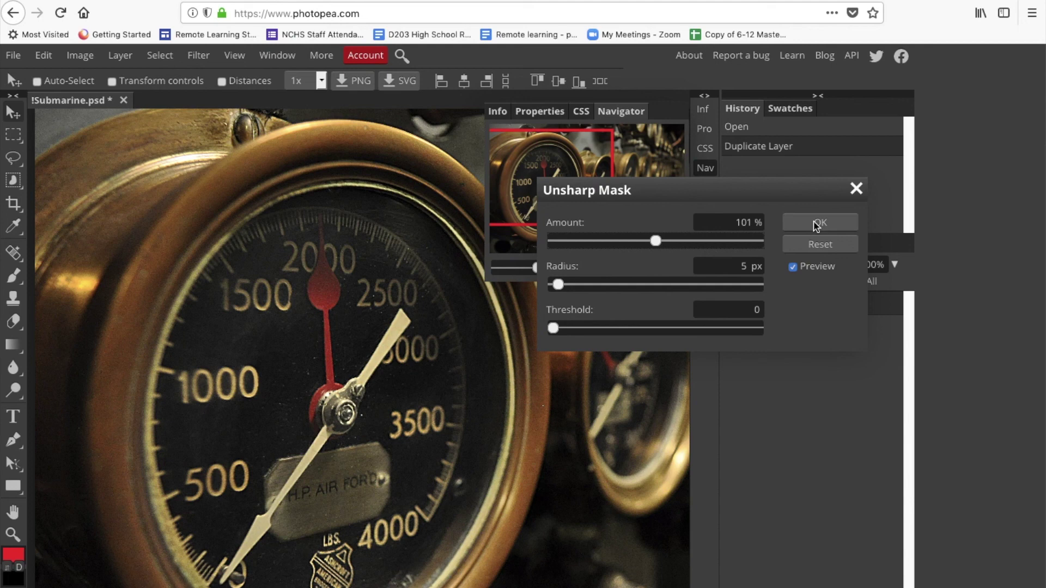
{"action": "left_click", "coordinate": [609, 241]}
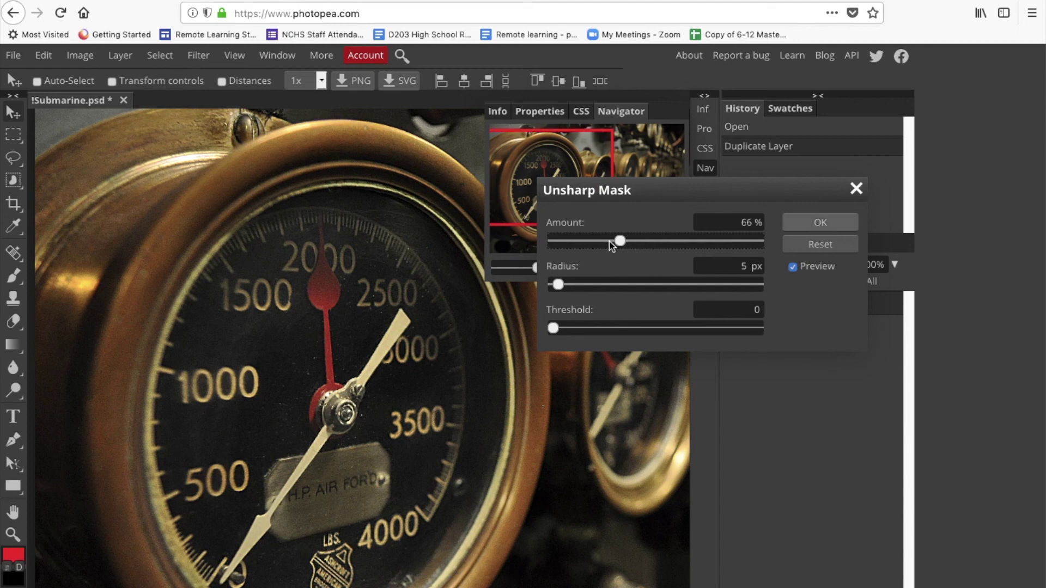
{"action": "left_click", "coordinate": [828, 221]}
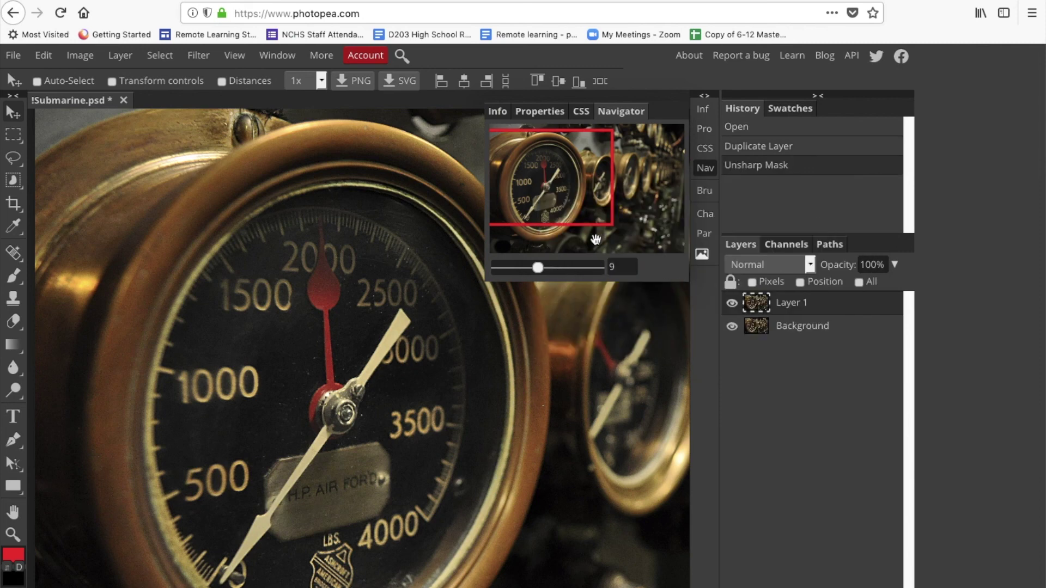
Step: Toggle Layer 1 off and on twice to compare the sharpening, then zoom out to the whole submarine photo
{"action": "left_click", "coordinate": [731, 304]}
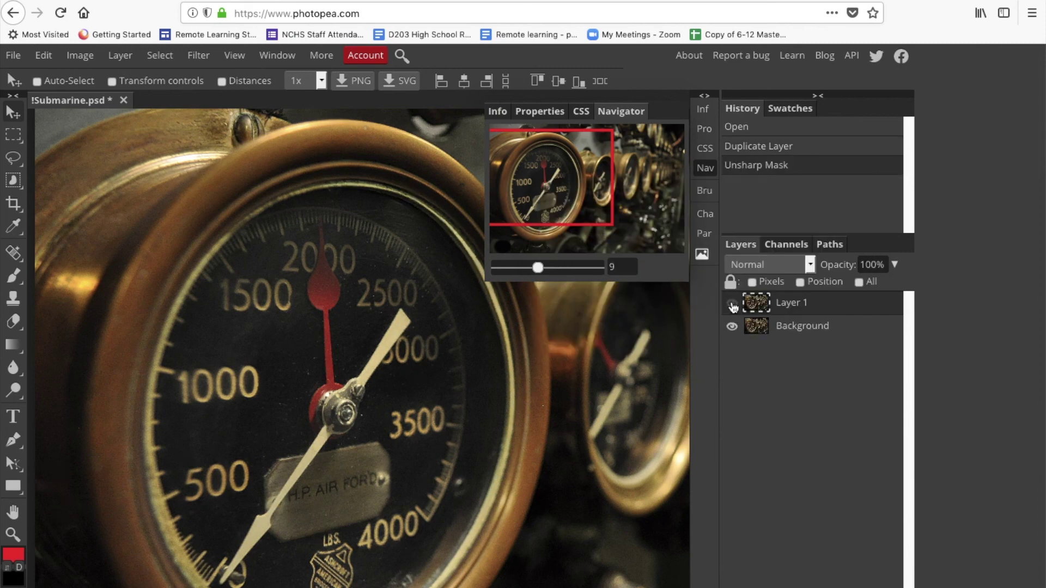
{"action": "left_click", "coordinate": [732, 305]}
{"action": "left_click", "coordinate": [732, 305]}
{"action": "left_click", "coordinate": [732, 305]}
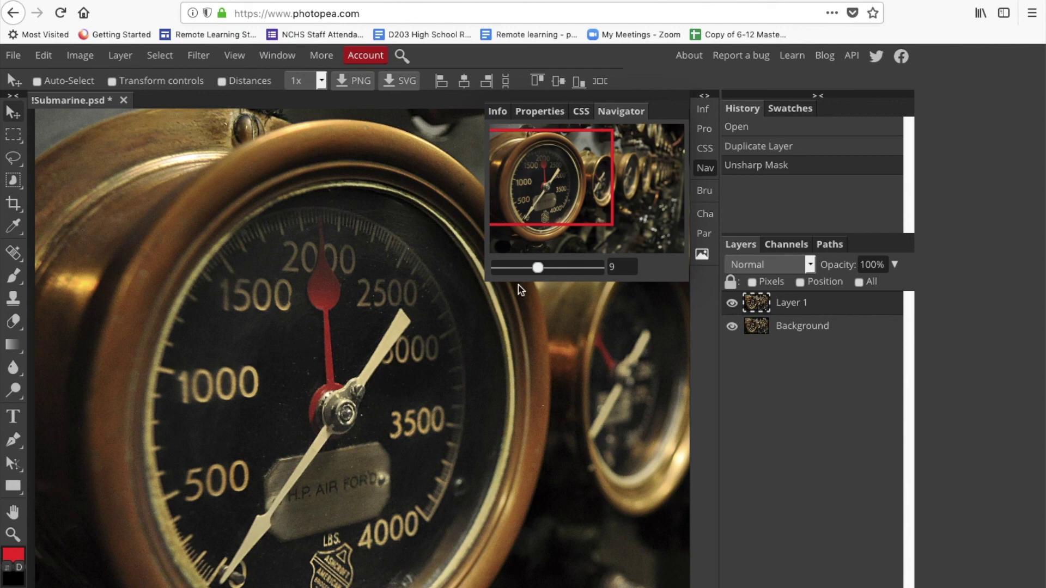
{"action": "left_click_drag", "start_coordinate": [537, 267], "coordinate": [530, 269]}
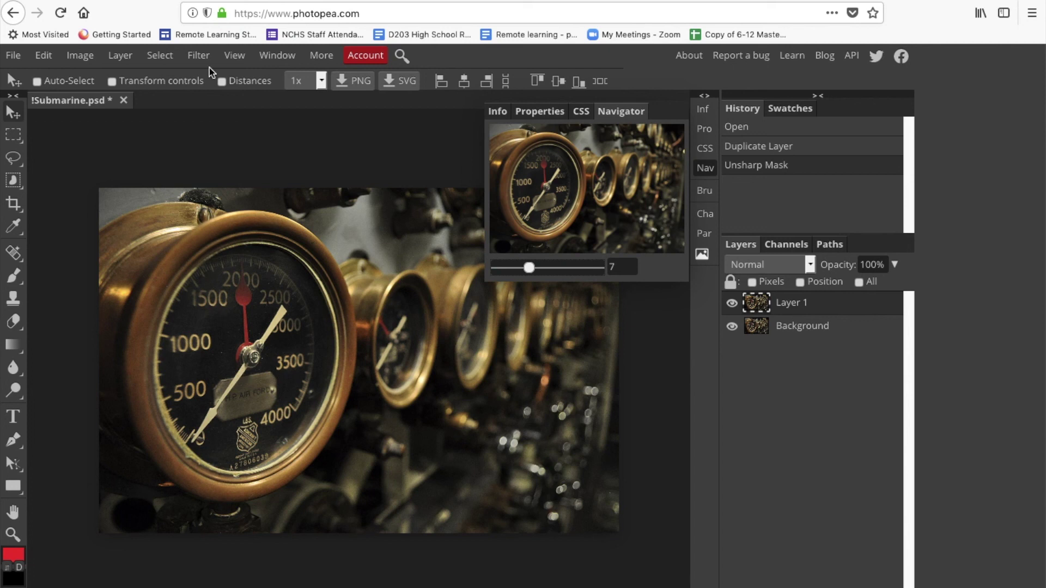
Step: Open Filter > Liquify with brush size 571 and the Forward Warp tool
{"action": "left_click", "coordinate": [196, 57]}
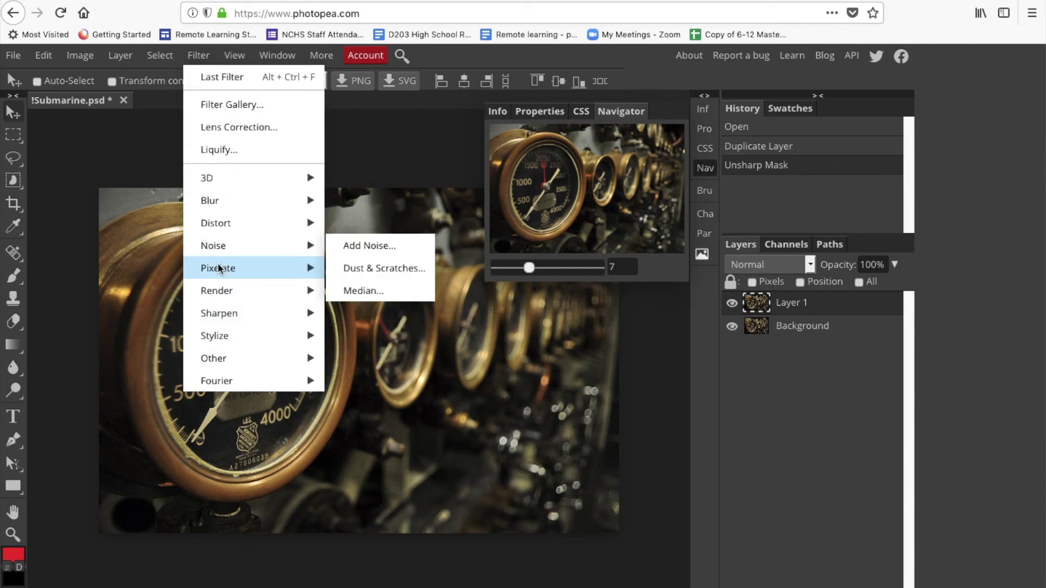
{"action": "mouse_move", "coordinate": [219, 267]}
{"action": "mouse_move", "coordinate": [217, 232]}
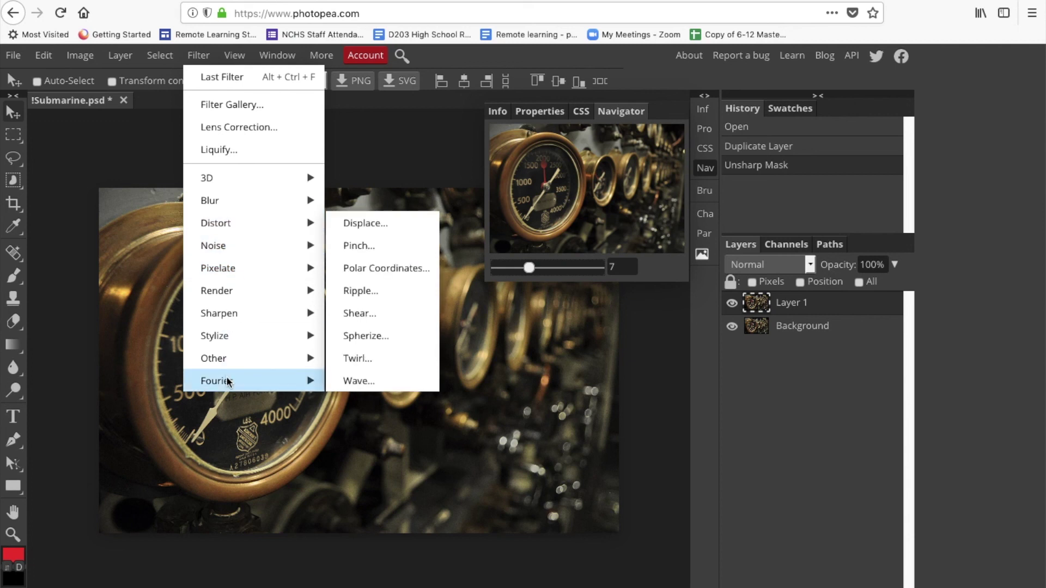
{"action": "mouse_move", "coordinate": [223, 360]}
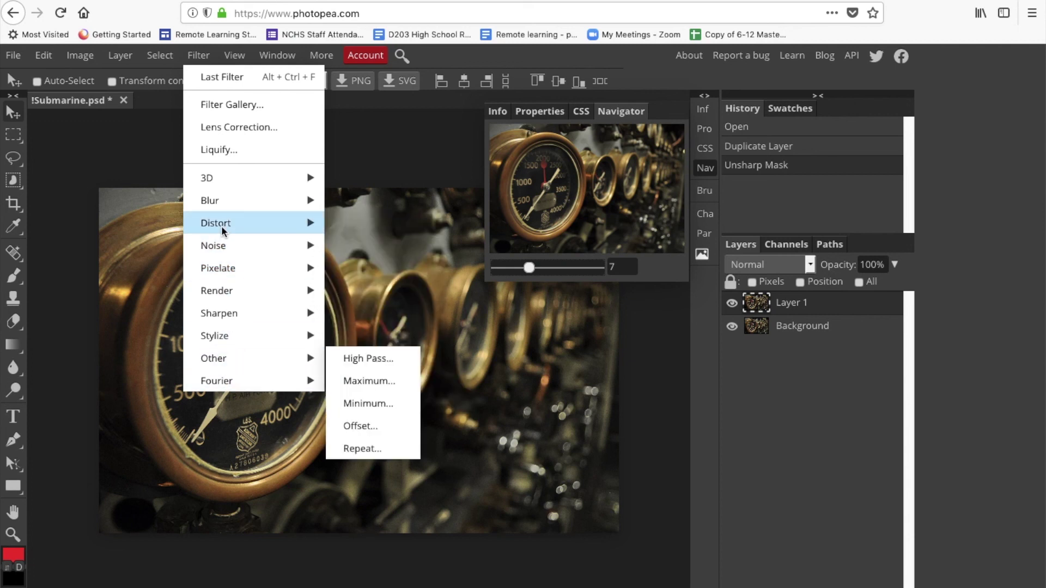
{"action": "left_click", "coordinate": [211, 150]}
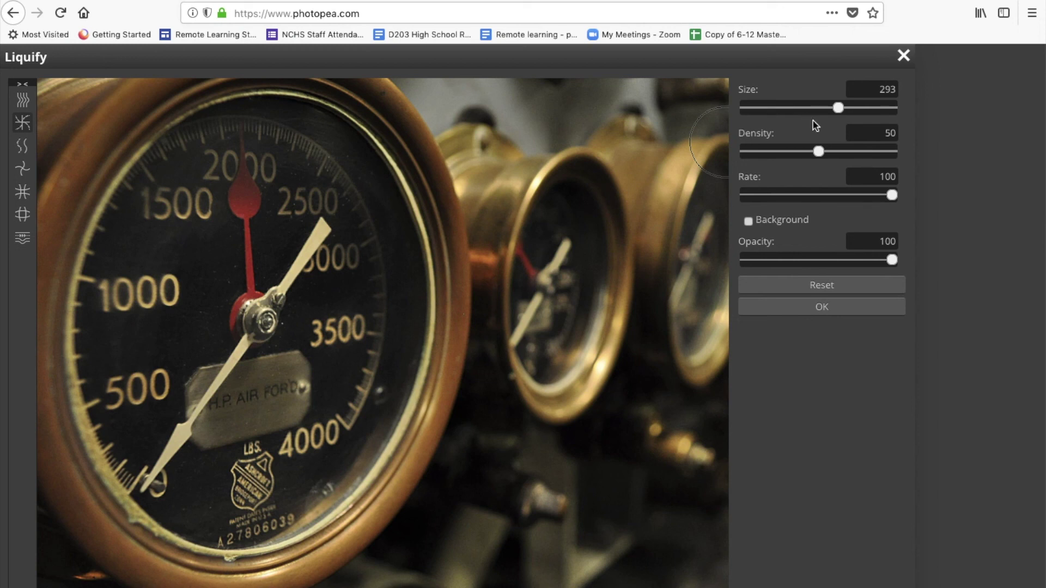
{"action": "mouse_move", "coordinate": [838, 107]}
{"action": "left_mouse_down"}
{"action": "mouse_move", "coordinate": [803, 108]}
{"action": "mouse_move", "coordinate": [865, 109]}
{"action": "left_mouse_up"}
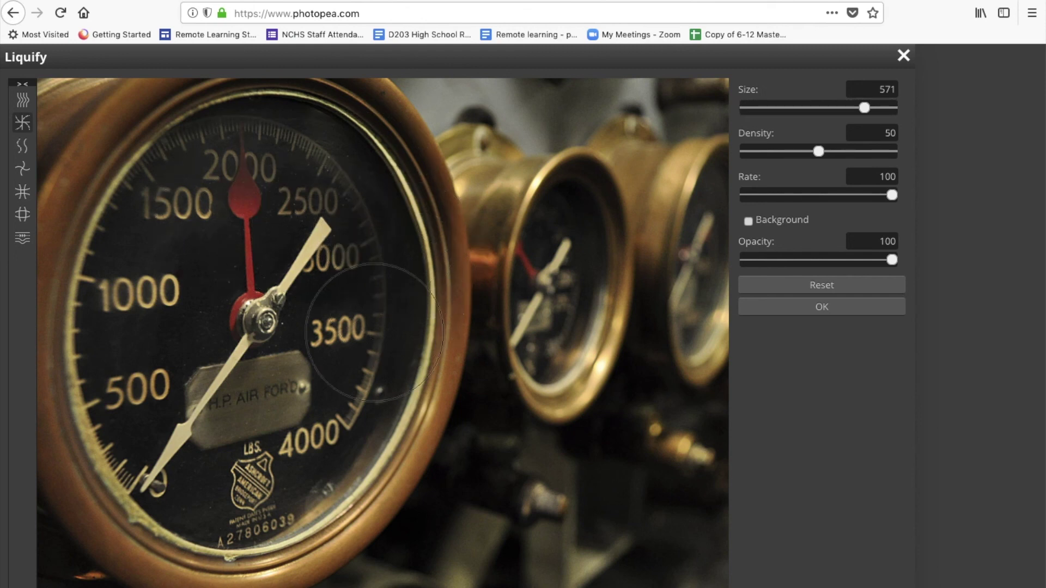
{"action": "left_click", "coordinate": [22, 100]}
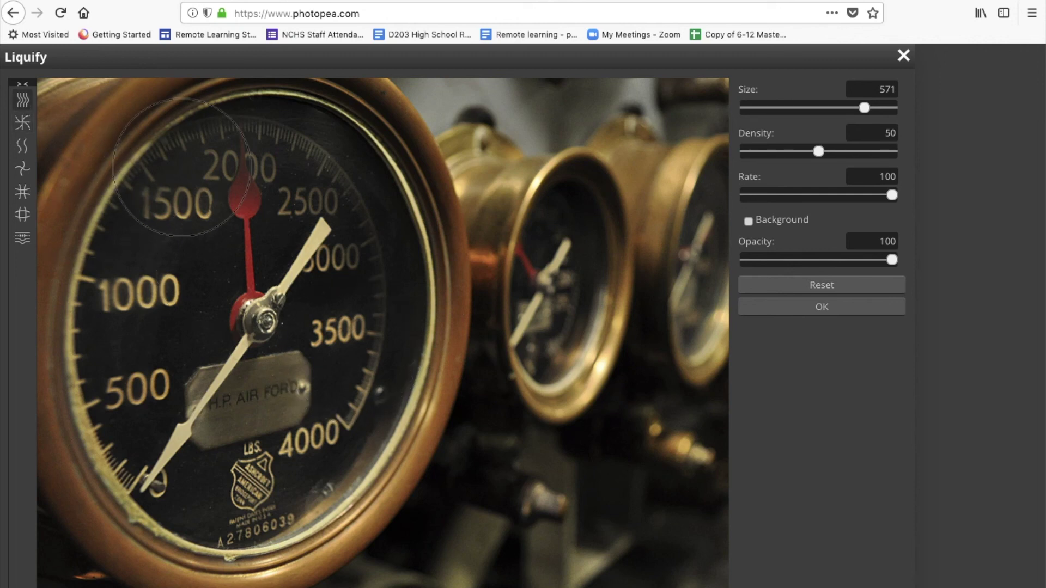
Step: Warp the front gauge, smearing its 1000–3500 marks and brass rim into swirls
{"action": "mouse_move", "coordinate": [182, 168]}
{"action": "left_mouse_down"}
{"action": "mouse_move", "coordinate": [346, 203]}
{"action": "mouse_move", "coordinate": [474, 159]}
{"action": "mouse_move", "coordinate": [549, 165]}
{"action": "mouse_move", "coordinate": [614, 186]}
{"action": "mouse_move", "coordinate": [645, 277]}
{"action": "mouse_move", "coordinate": [641, 388]}
{"action": "mouse_move", "coordinate": [614, 430]}
{"action": "mouse_move", "coordinate": [515, 461]}
{"action": "left_mouse_up"}
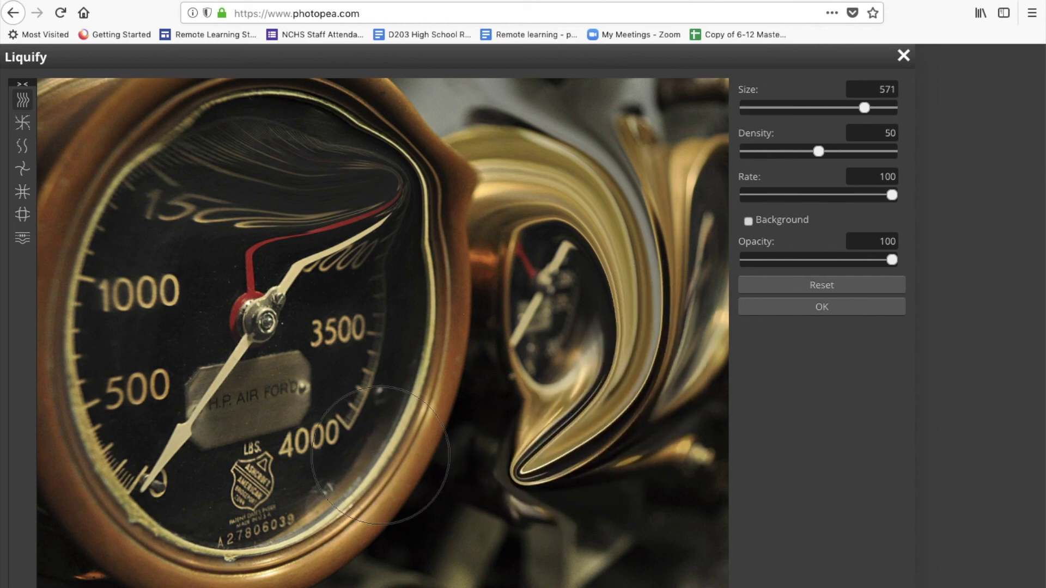
{"action": "mouse_move", "coordinate": [381, 456]}
{"action": "left_mouse_down"}
{"action": "mouse_move", "coordinate": [294, 408]}
{"action": "mouse_move", "coordinate": [196, 376]}
{"action": "left_mouse_up"}
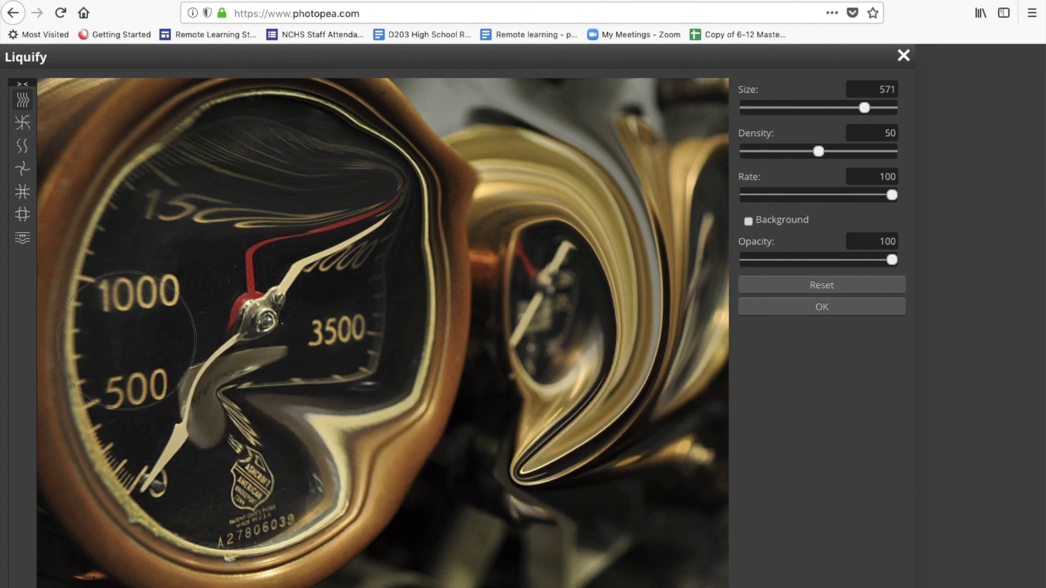
{"action": "mouse_move", "coordinate": [126, 341]}
{"action": "left_mouse_down"}
{"action": "mouse_move", "coordinate": [106, 298]}
{"action": "mouse_move", "coordinate": [105, 203]}
{"action": "left_mouse_up"}
{"action": "mouse_move", "coordinate": [406, 322]}
{"action": "left_mouse_down"}
{"action": "mouse_move", "coordinate": [468, 384]}
{"action": "mouse_move", "coordinate": [525, 517]}
{"action": "left_mouse_up"}
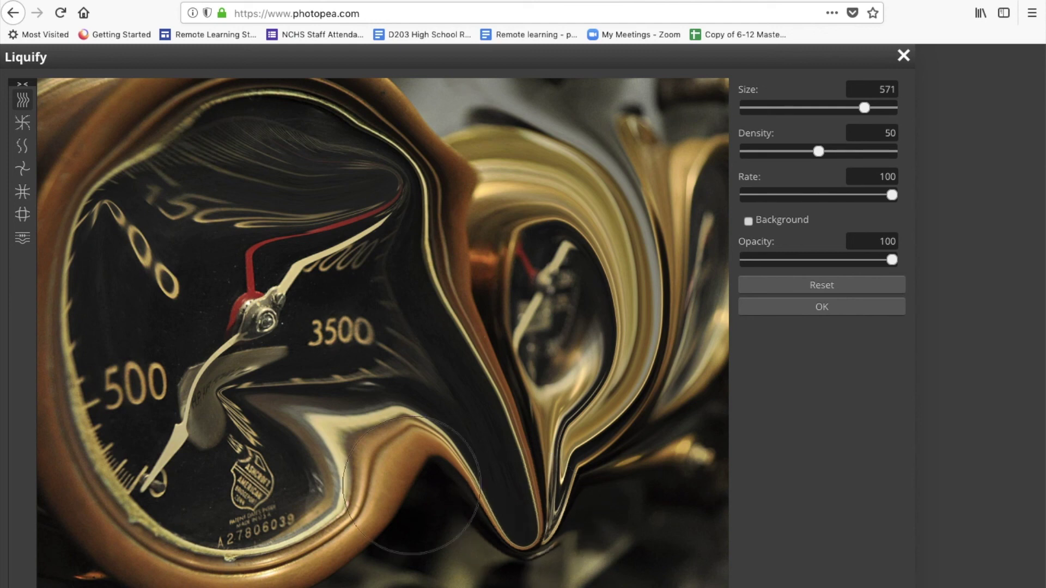
{"action": "left_click_drag", "start_coordinate": [419, 542], "coordinate": [422, 488]}
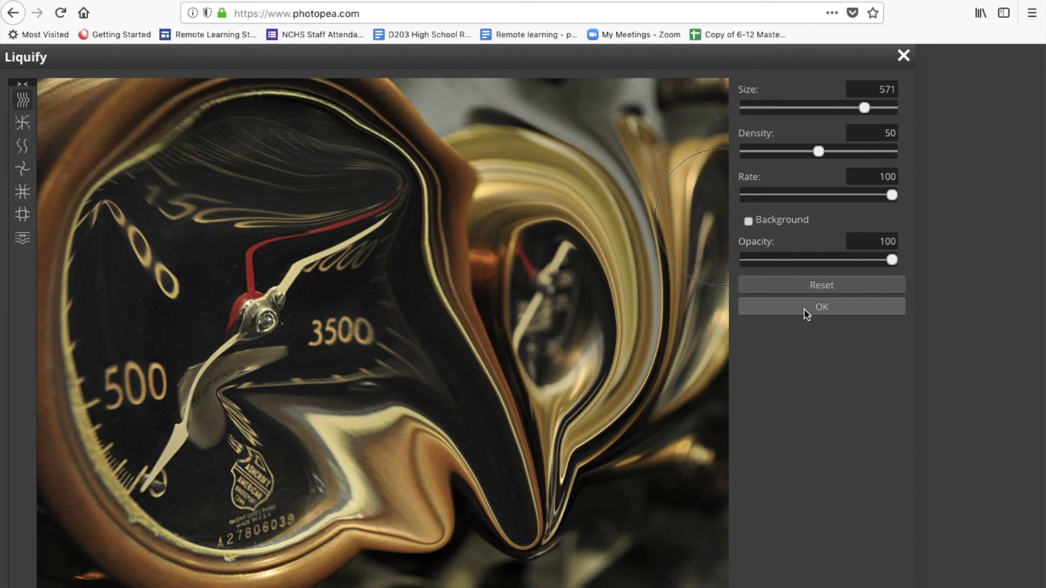
Step: Commit the Liquify warp, then browse the File > Export as formats and close the menu unused
{"action": "left_click", "coordinate": [837, 306]}
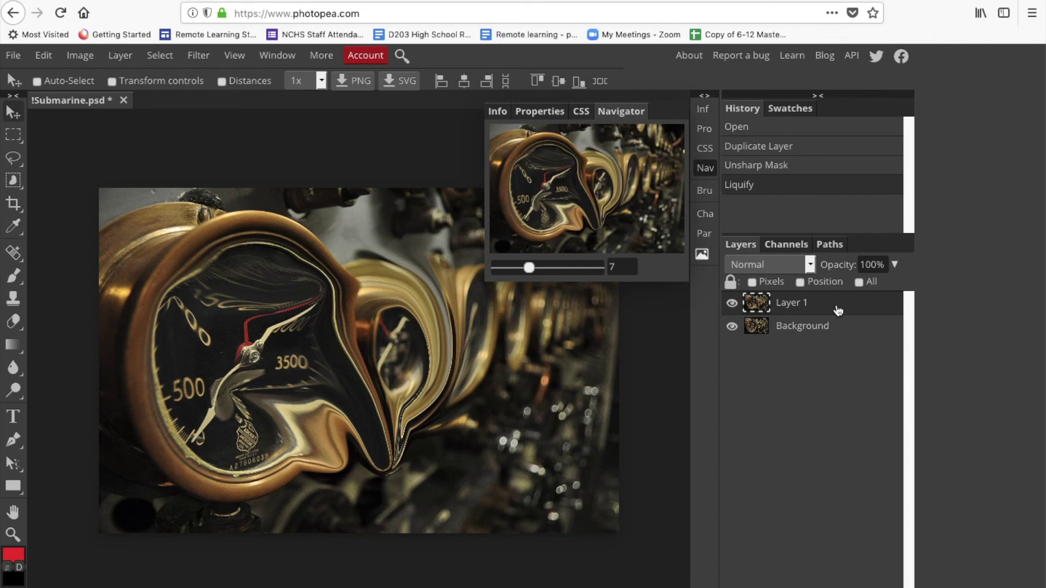
{"action": "left_click", "coordinate": [11, 56]}
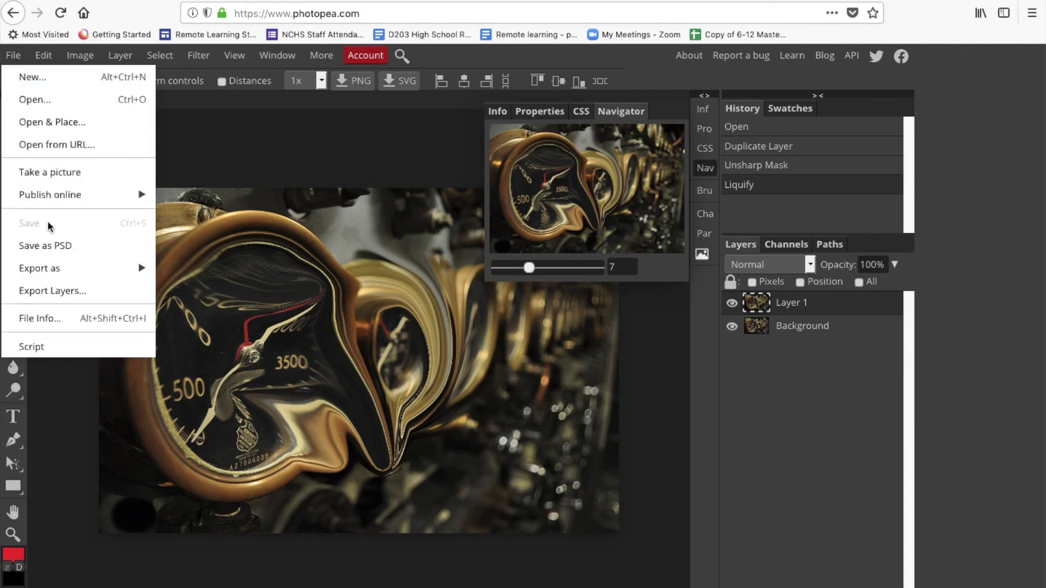
{"action": "mouse_move", "coordinate": [35, 267]}
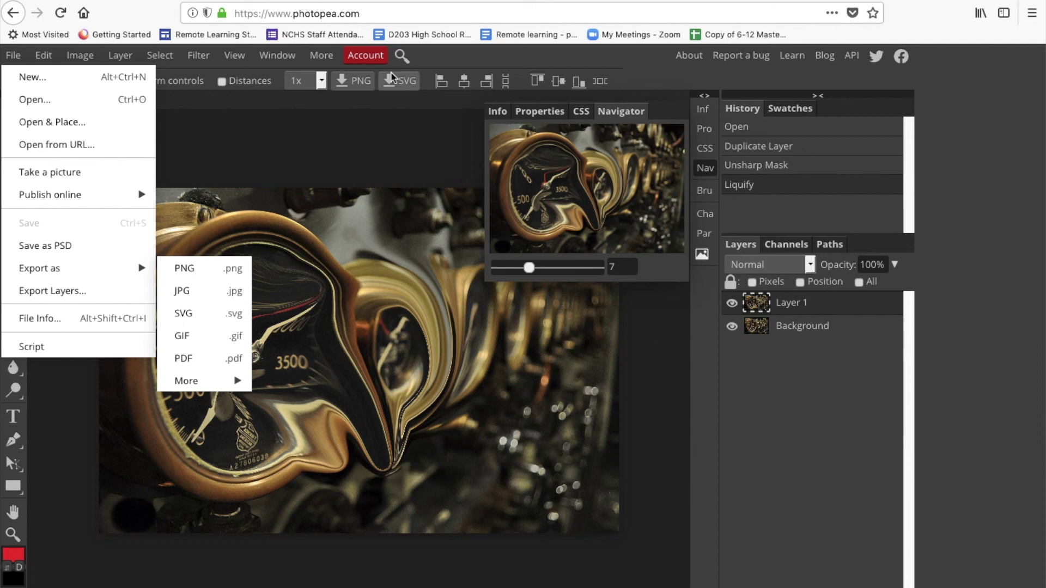
{"action": "left_click", "coordinate": [449, 56]}
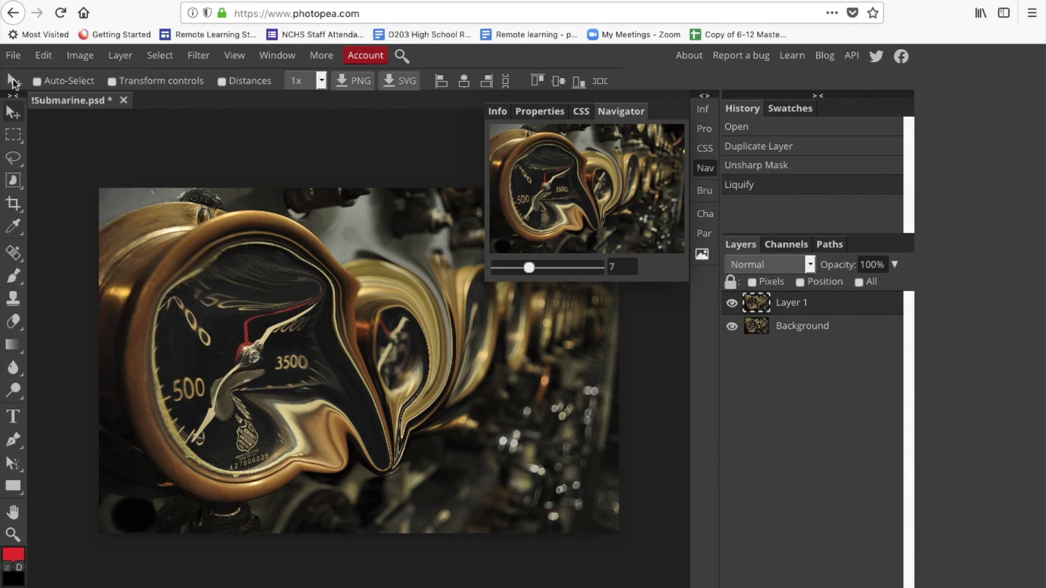
Step: Glance at Image > Adjustments, then browse the Filter menu down to Stylize (Find Edges, Oil Paint)
{"action": "left_click", "coordinate": [87, 59]}
{"action": "mouse_move", "coordinate": [180, 76]}
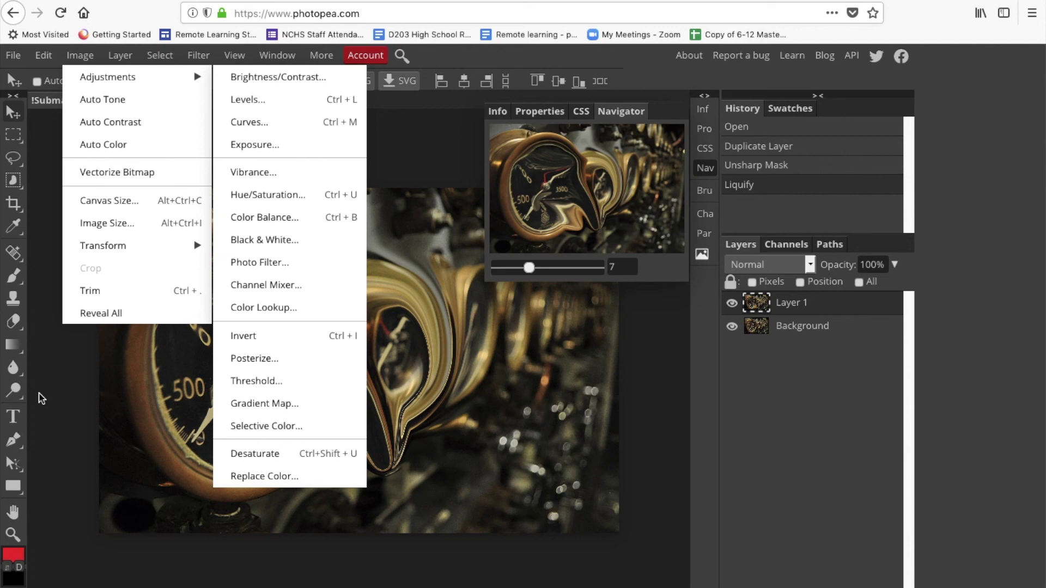
{"action": "mouse_move", "coordinate": [204, 59]}
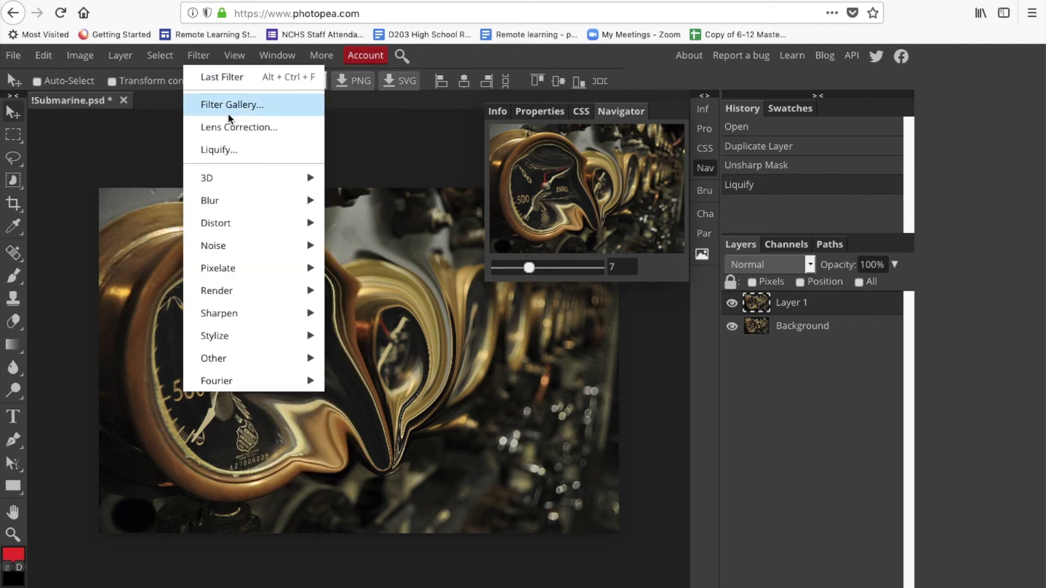
{"action": "mouse_move", "coordinate": [241, 199]}
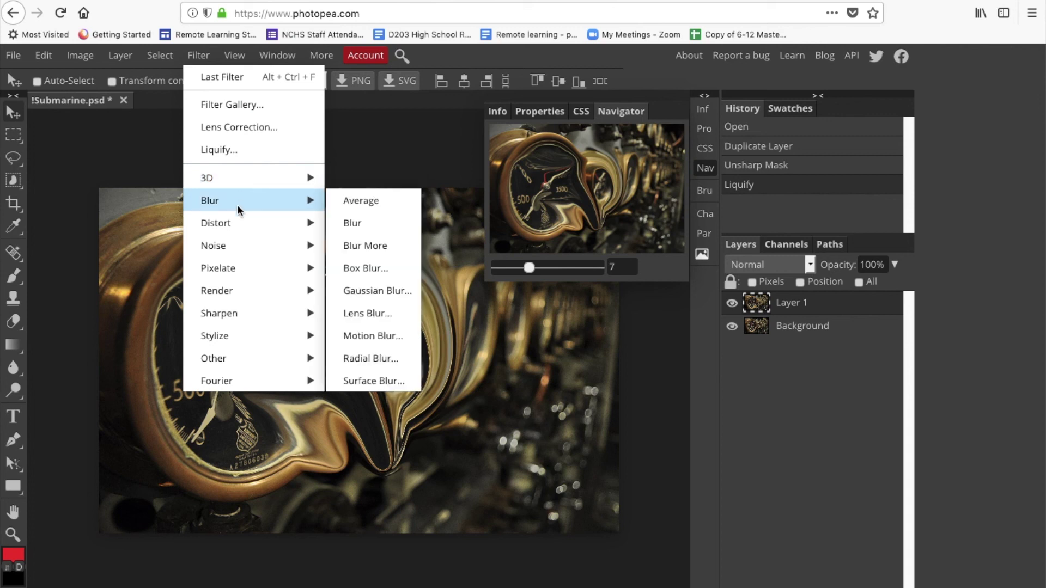
{"action": "mouse_move", "coordinate": [232, 246]}
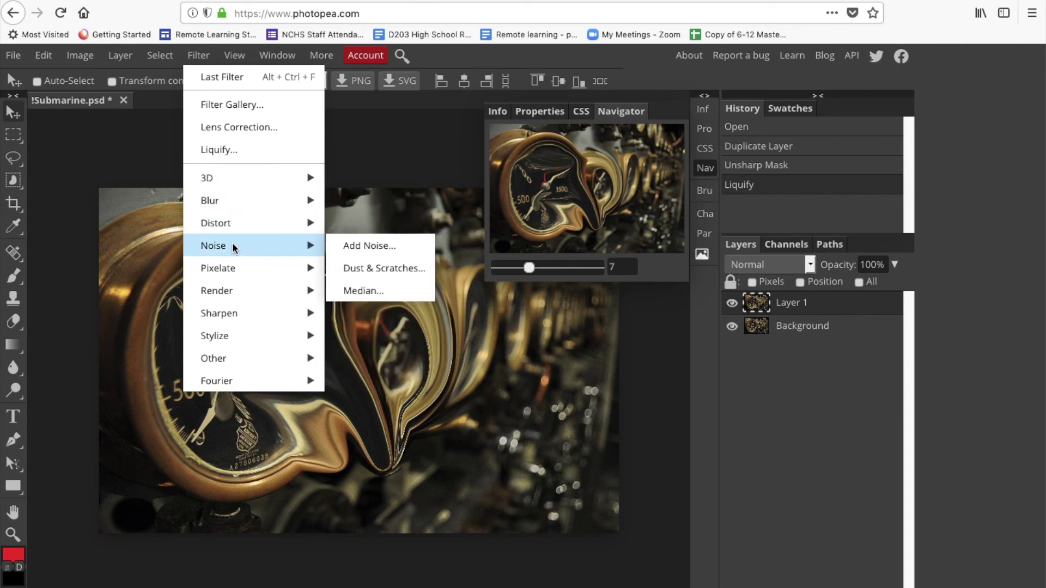
{"action": "mouse_move", "coordinate": [232, 288]}
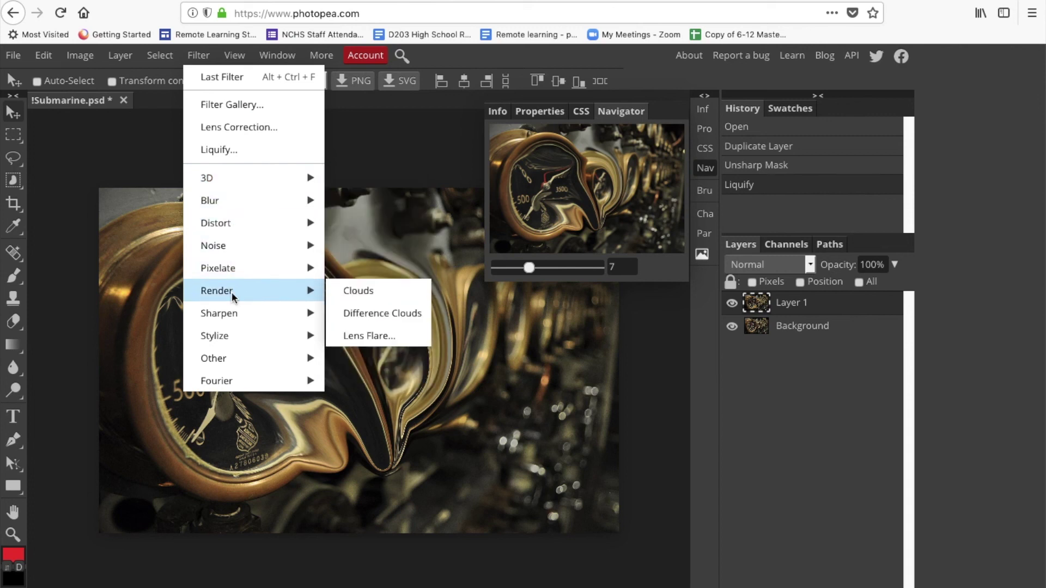
{"action": "mouse_move", "coordinate": [231, 314]}
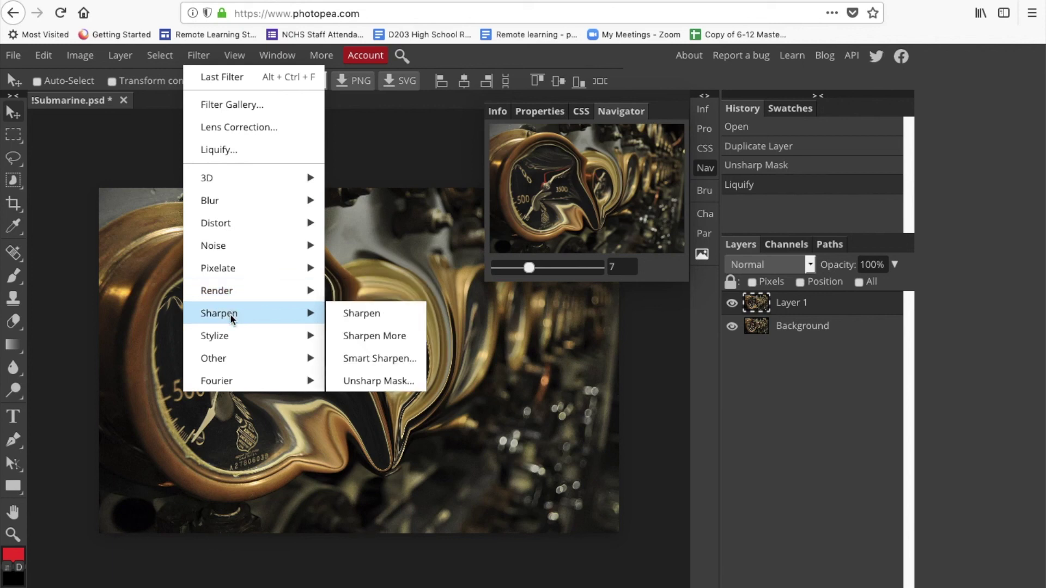
{"action": "mouse_move", "coordinate": [227, 335]}
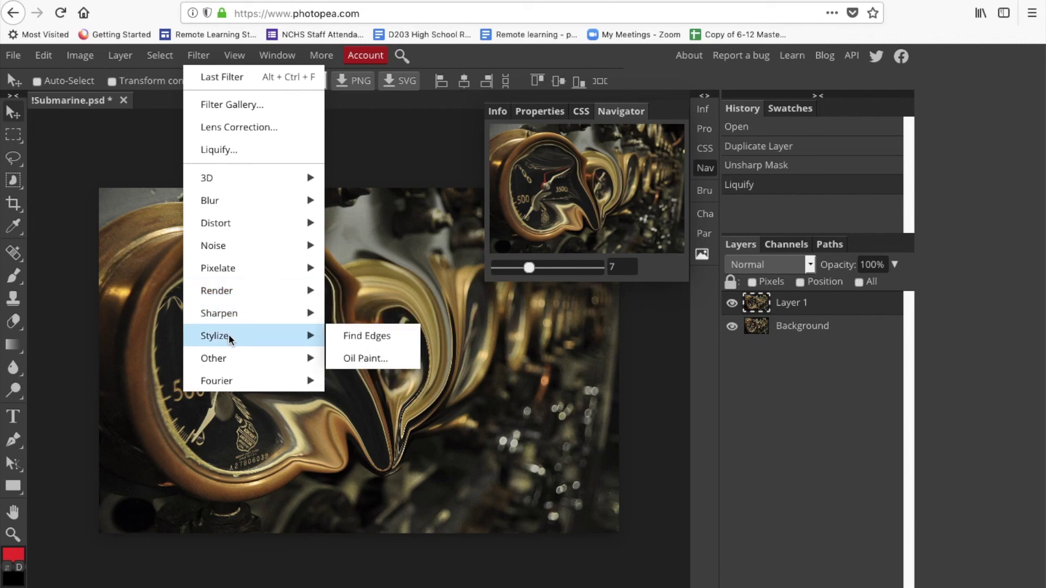